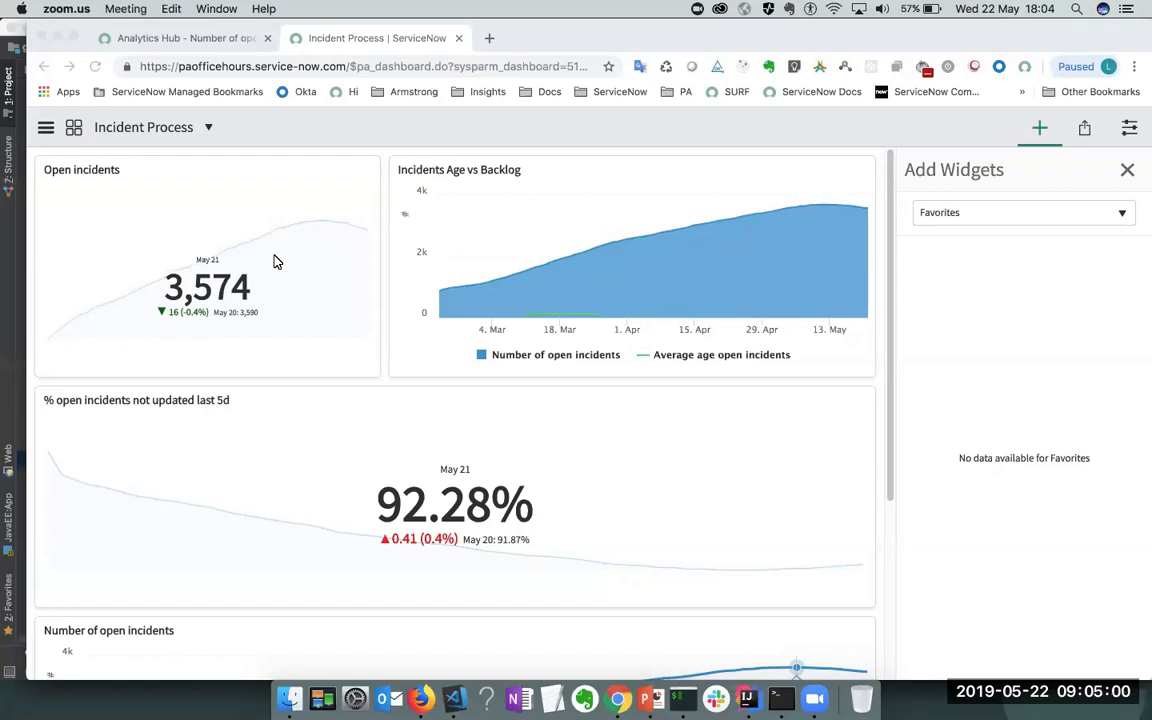
- Close the Add Widgets panel so the Incident Process dashboard fills the page
{"action": "left_click", "coordinate": [1127, 172]}
{"action": "left_click", "coordinate": [1127, 172]}
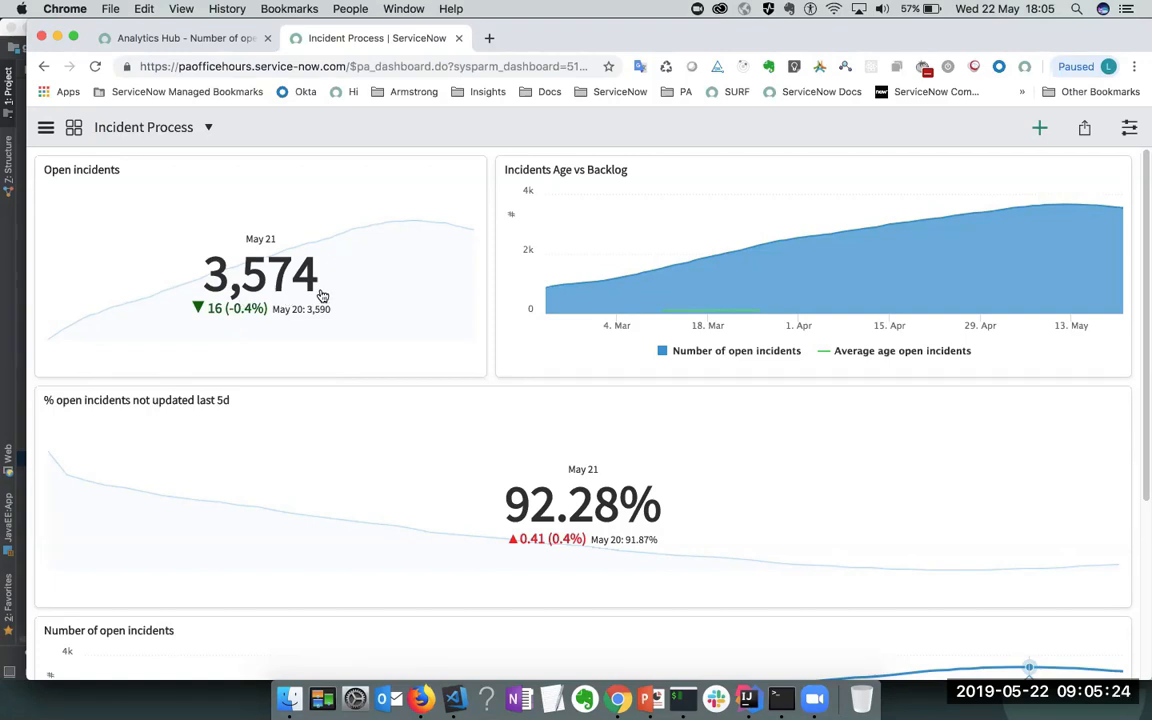
- Open the 3,574 open incidents widget in Analytics Hub and show its Targets panel
{"action": "left_click", "coordinate": [270, 285]}
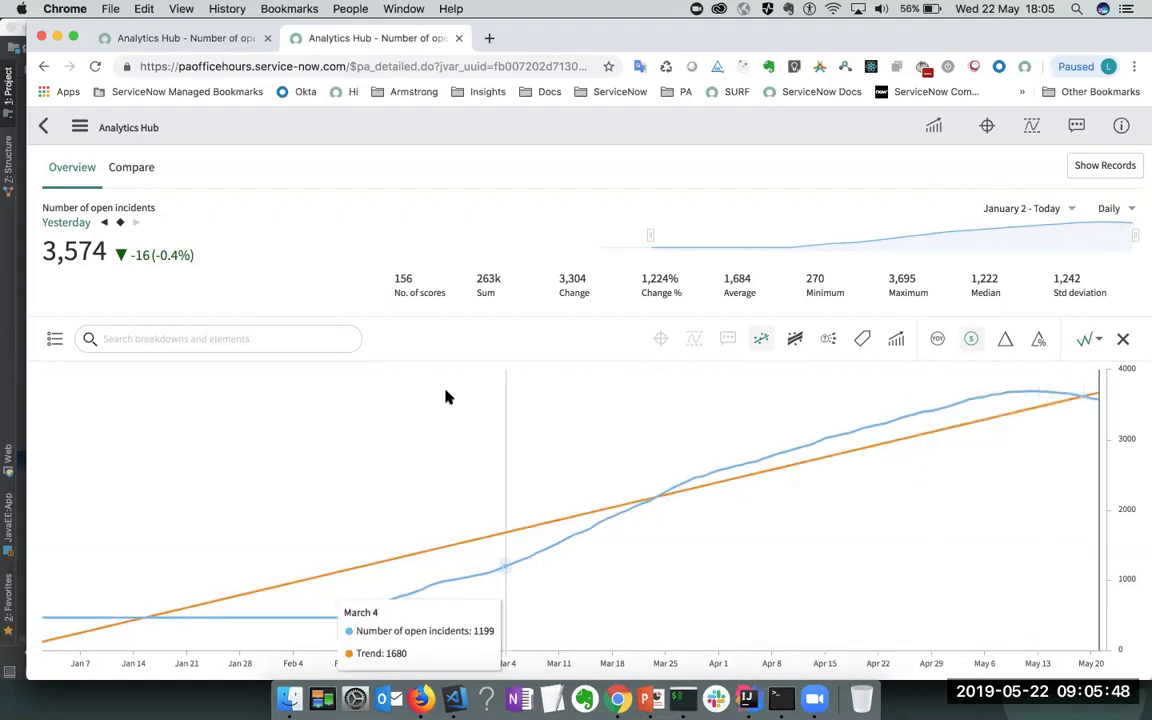
{"action": "left_click", "coordinate": [988, 130]}
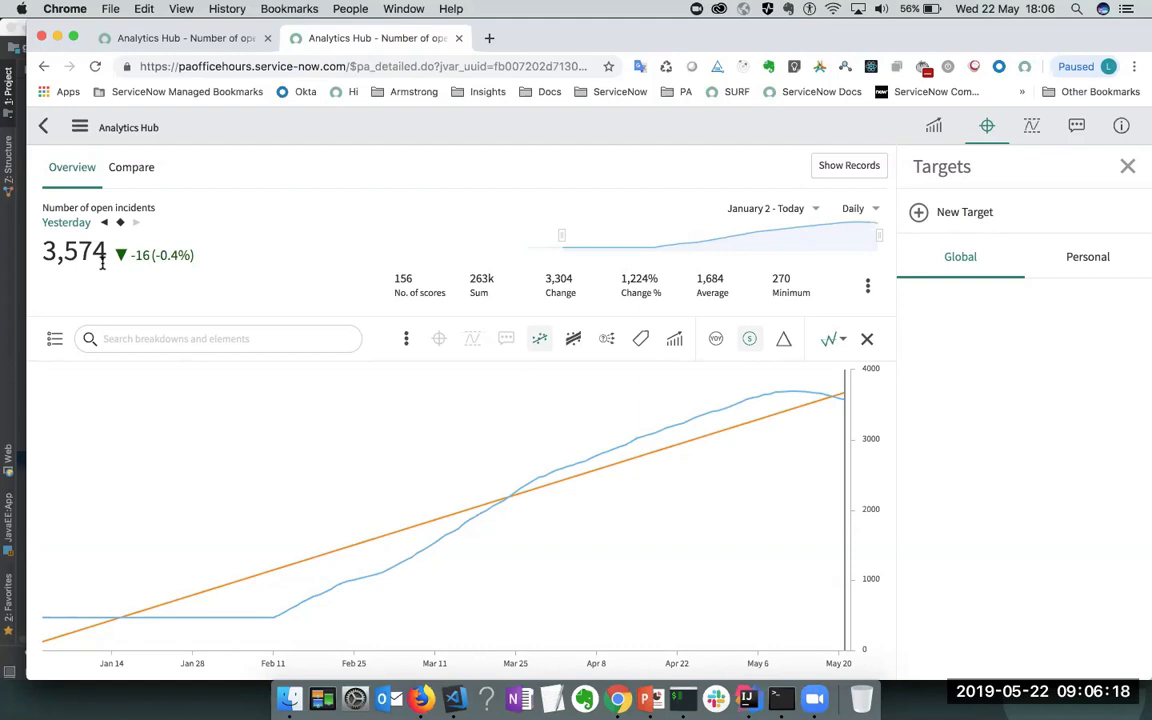
- Add a global target of 3000 for Number of open incidents starting May 1
{"action": "left_click", "coordinate": [979, 223]}
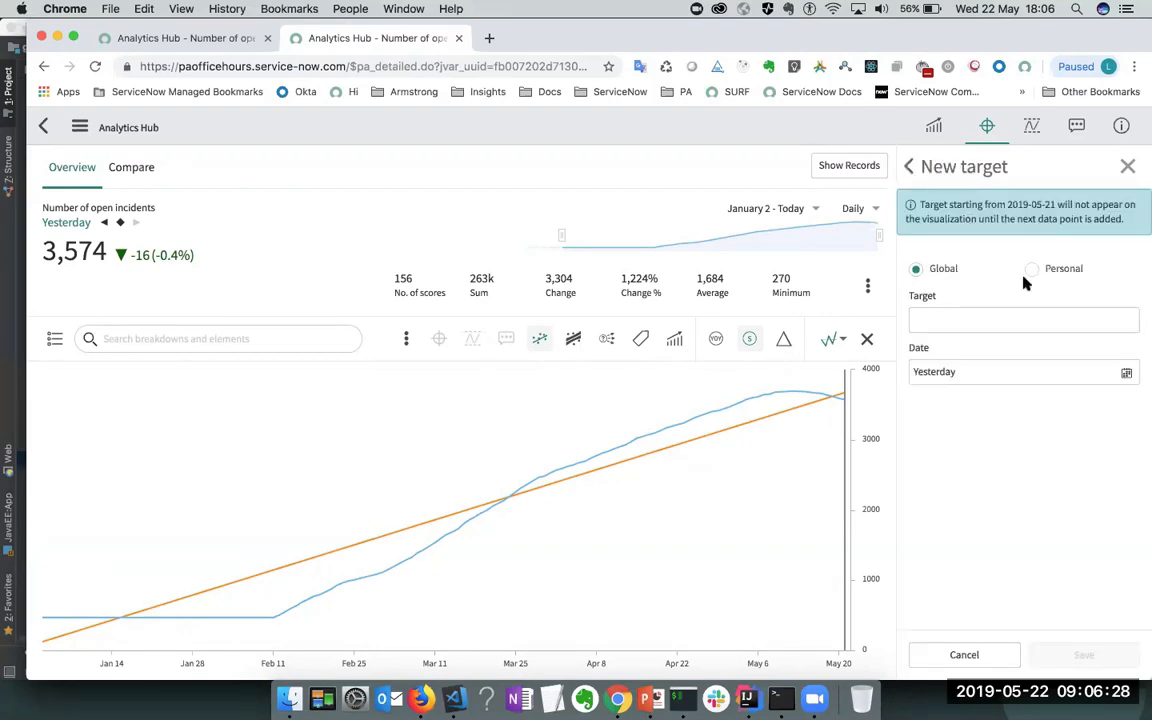
{"action": "left_click", "coordinate": [966, 326]}
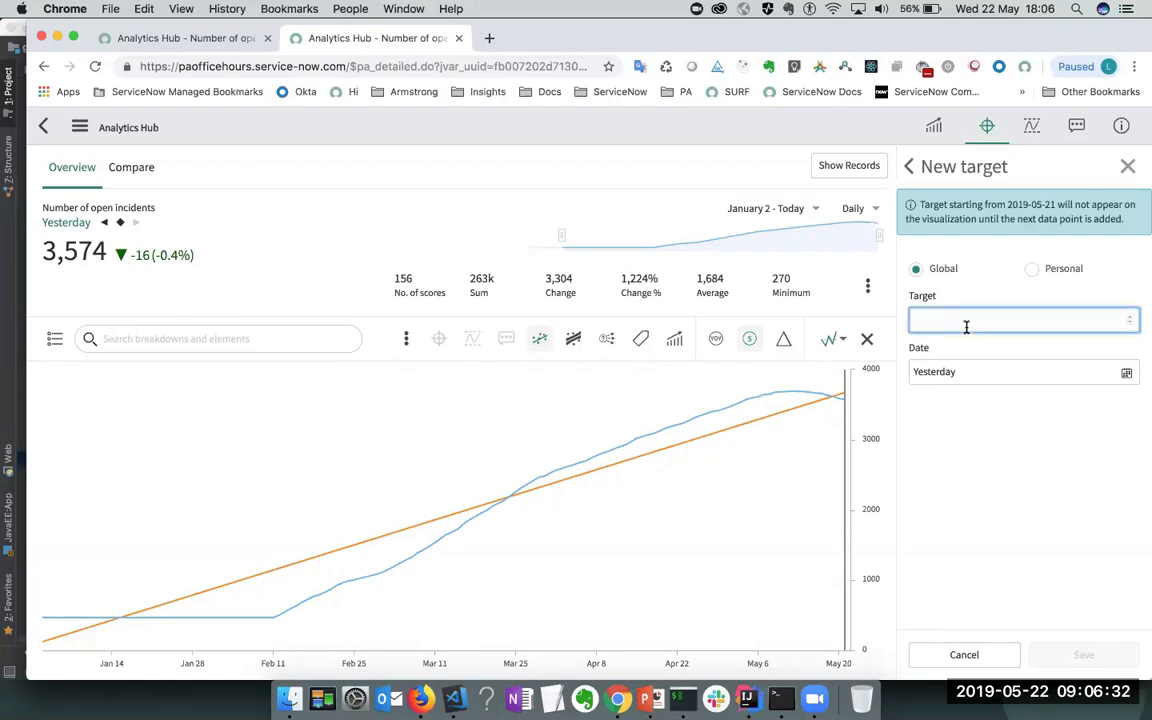
{"action": "type", "text": "3000"}
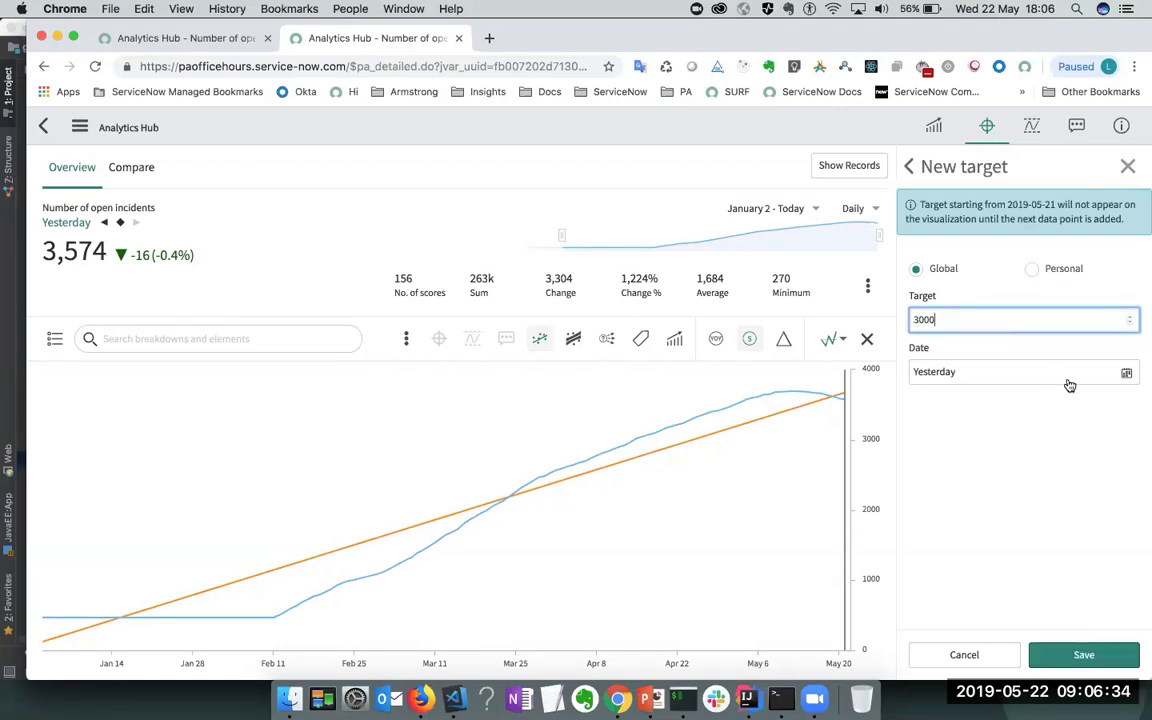
{"action": "left_click", "coordinate": [1124, 371]}
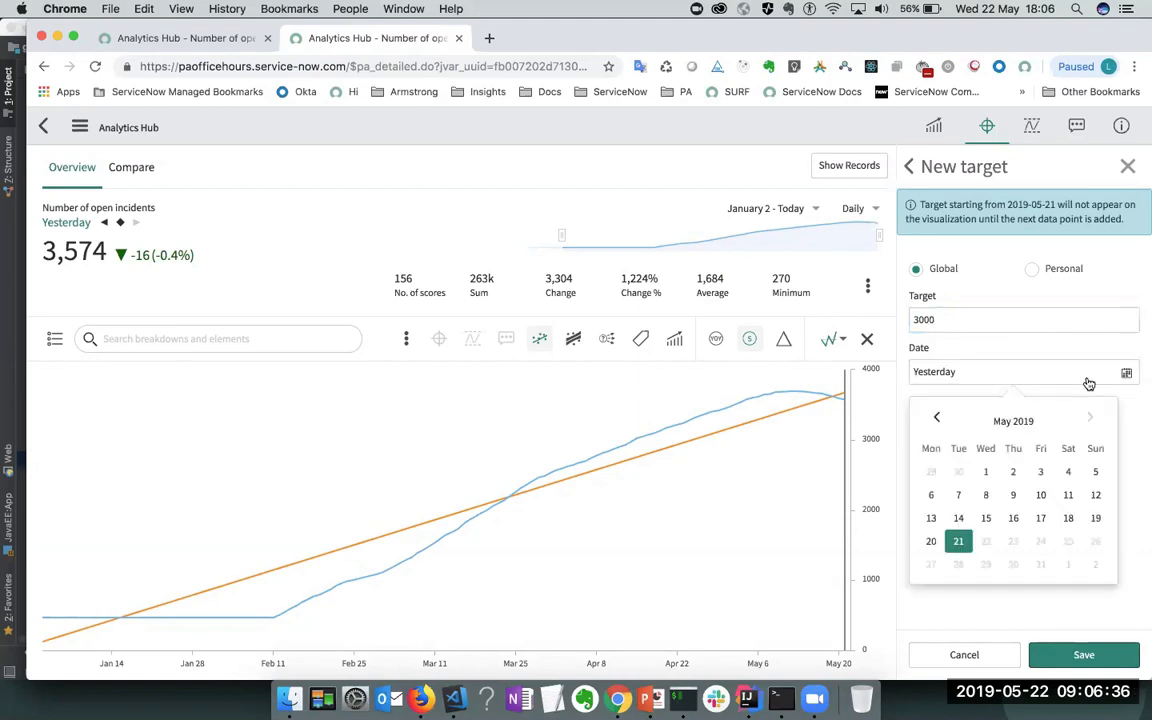
{"action": "left_click", "coordinate": [987, 476]}
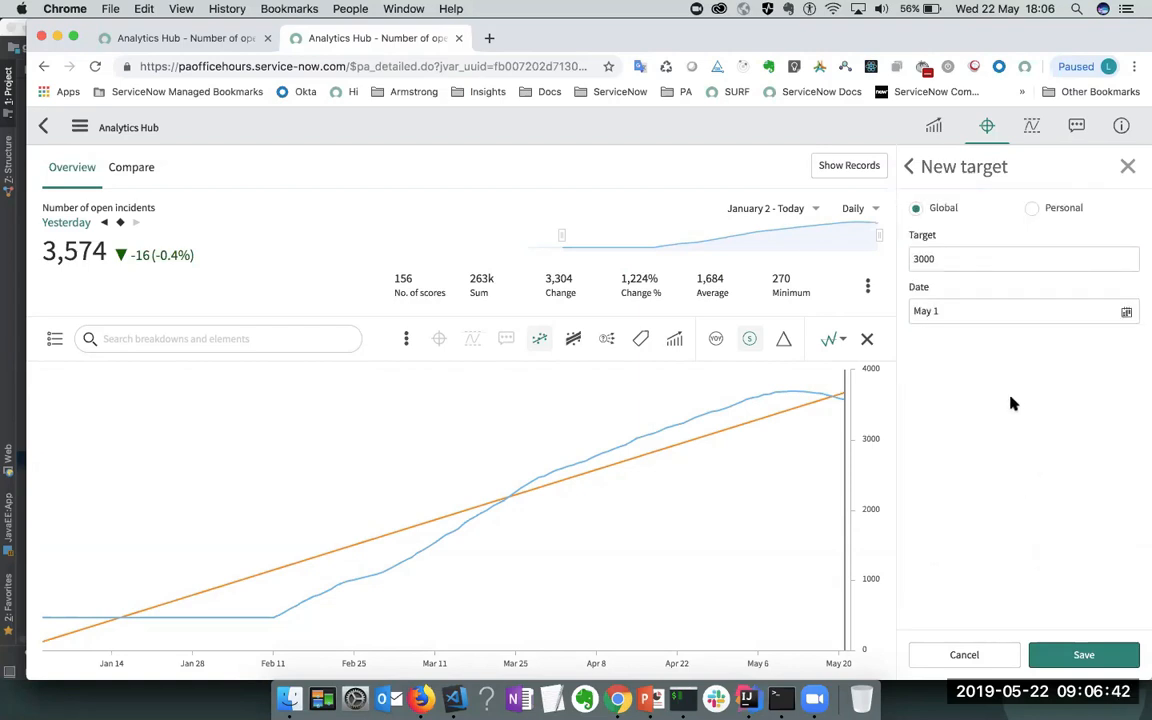
{"action": "left_click", "coordinate": [1076, 656]}
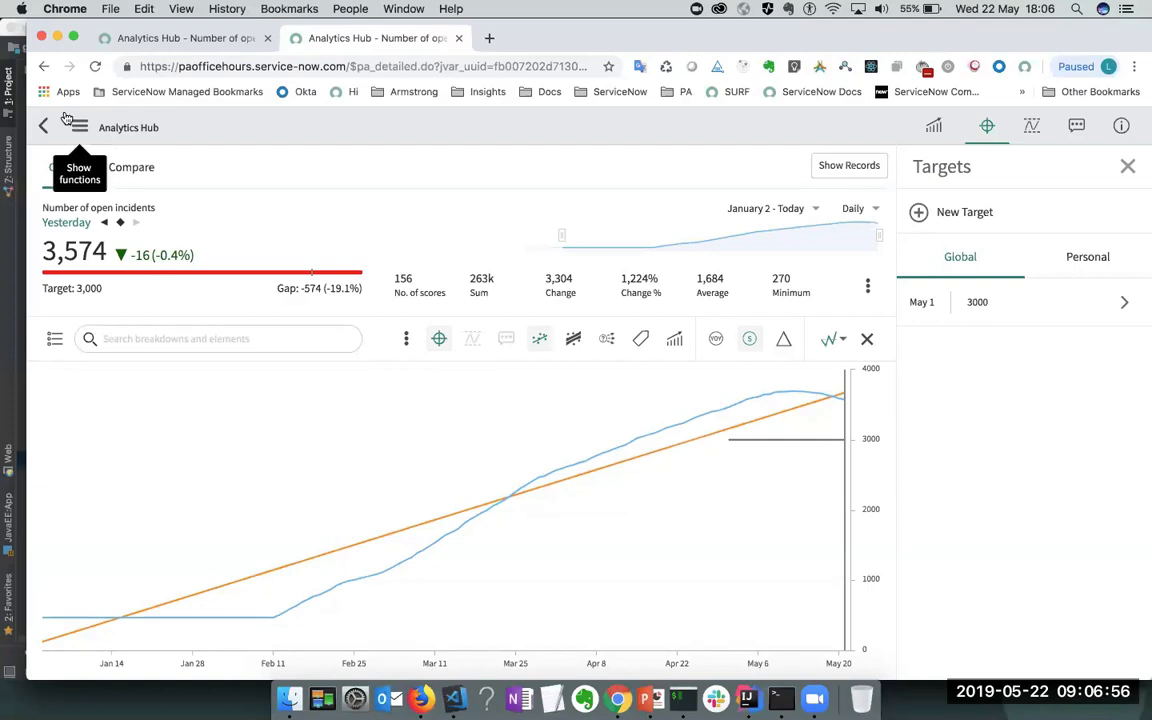
- Go back to the dashboard and reopen the Open incidents widget in Analytics Hub
{"action": "left_click", "coordinate": [44, 70]}
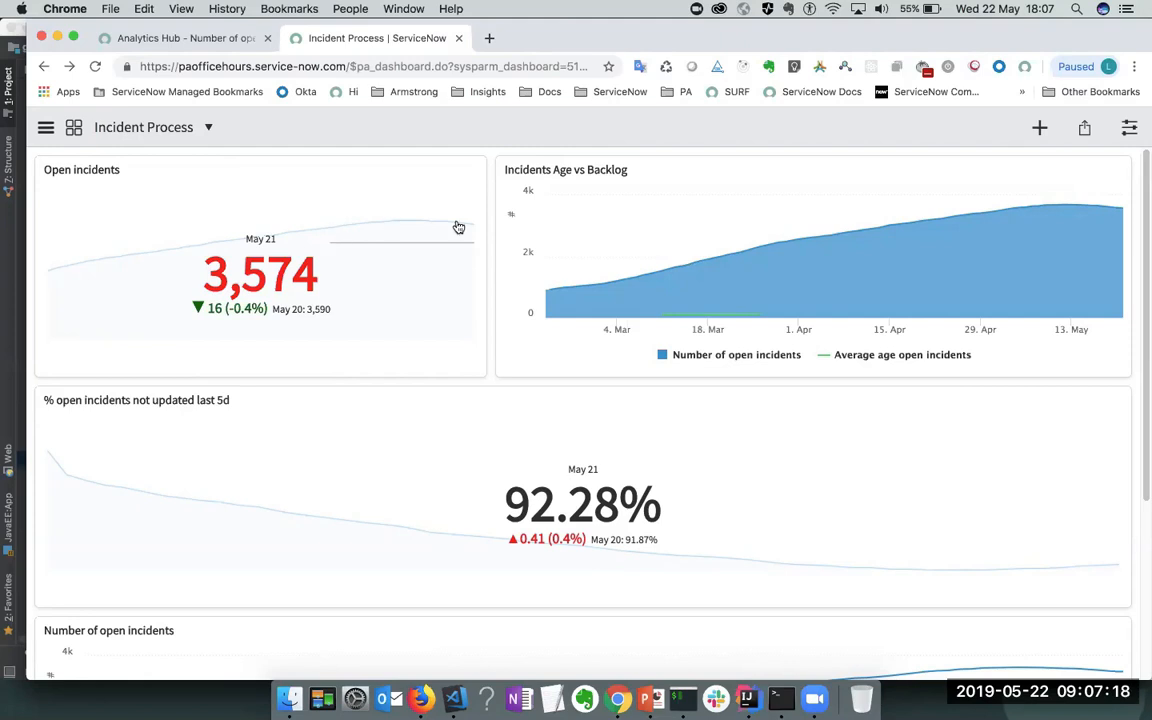
{"action": "left_click", "coordinate": [270, 283]}
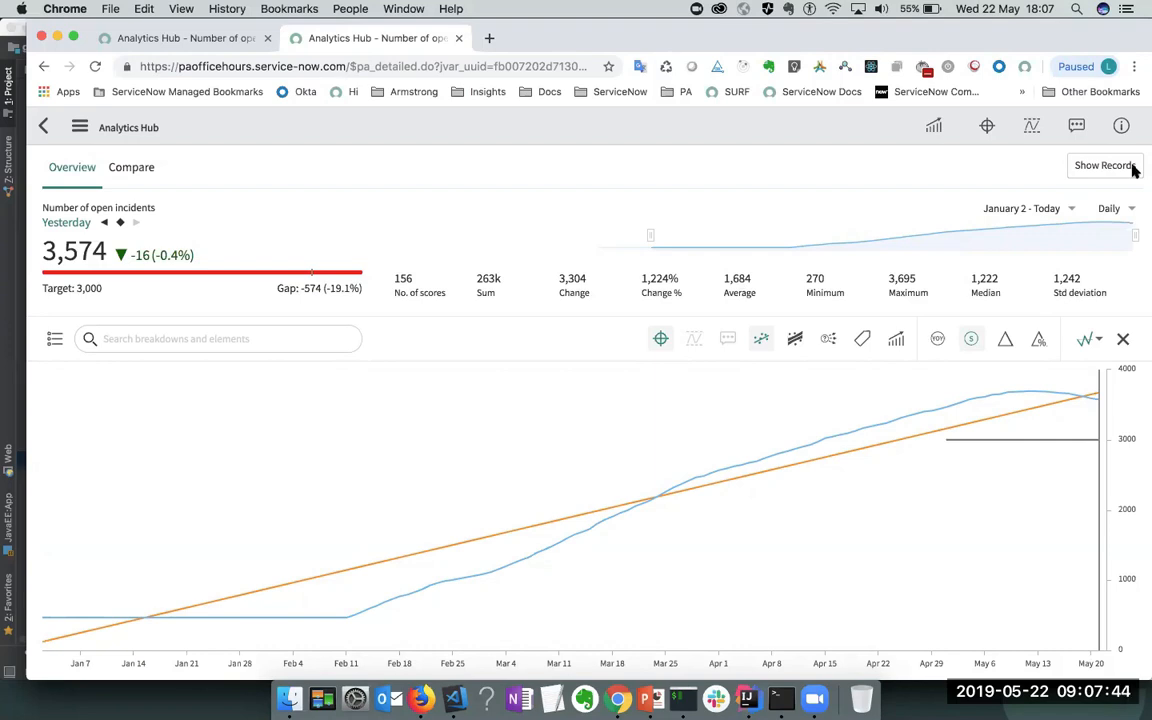
- Show the Targets panel and switch to its empty Personal targets list
{"action": "left_click", "coordinate": [986, 128]}
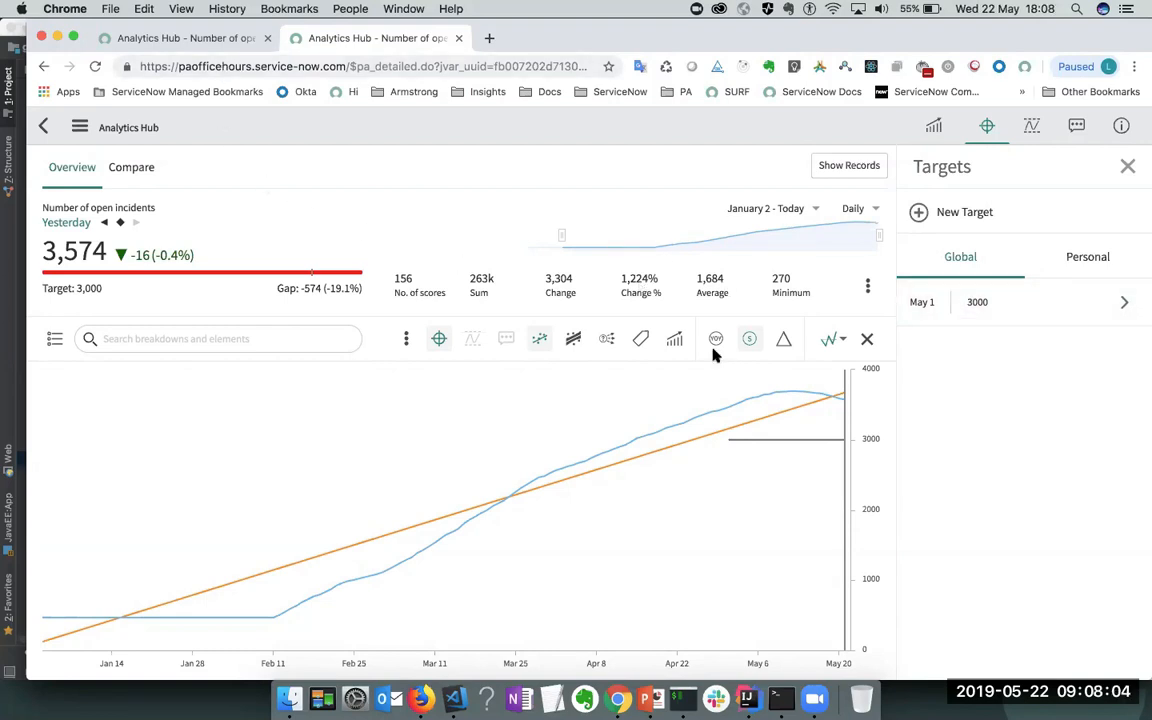
{"action": "left_click", "coordinate": [1101, 257]}
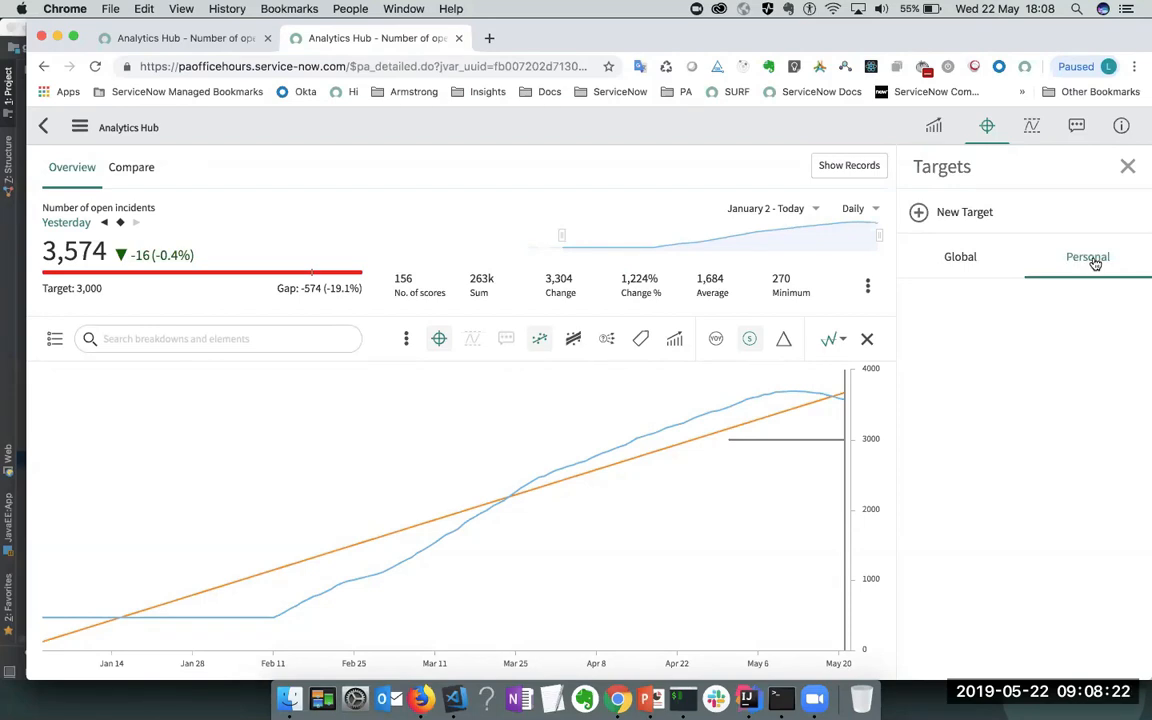
- Add a personal target of 2900 for Number of open incidents starting May 1
{"action": "left_click", "coordinate": [978, 221]}
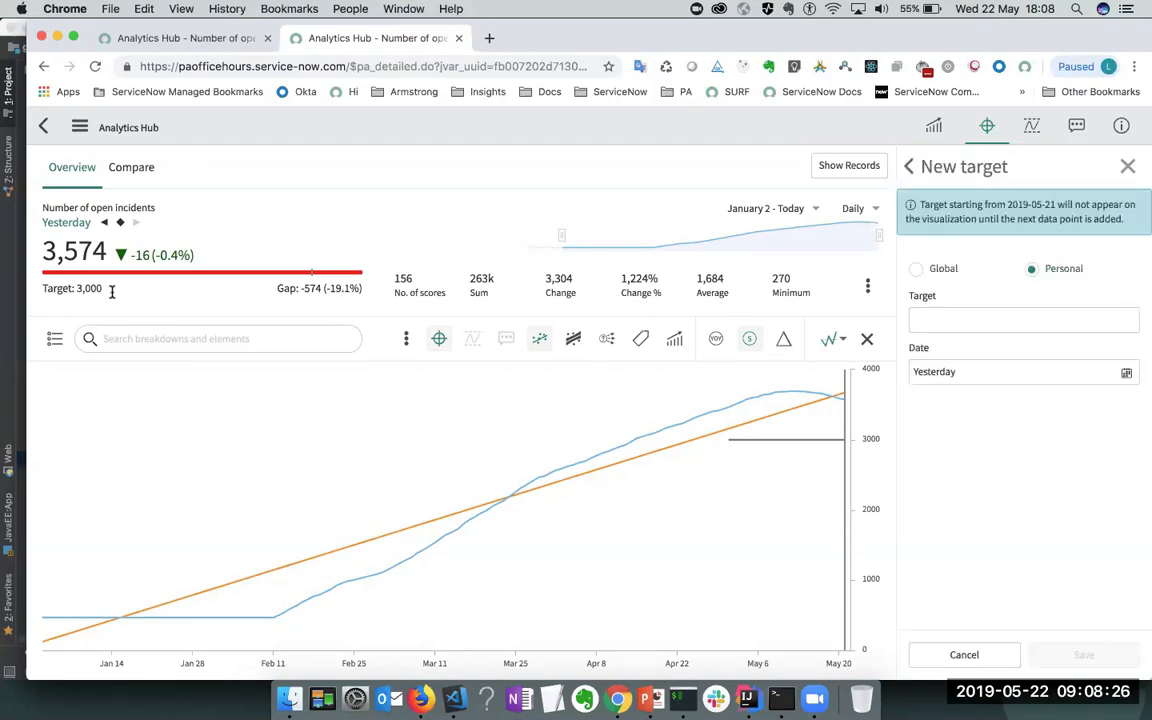
{"action": "left_click", "coordinate": [1008, 316]}
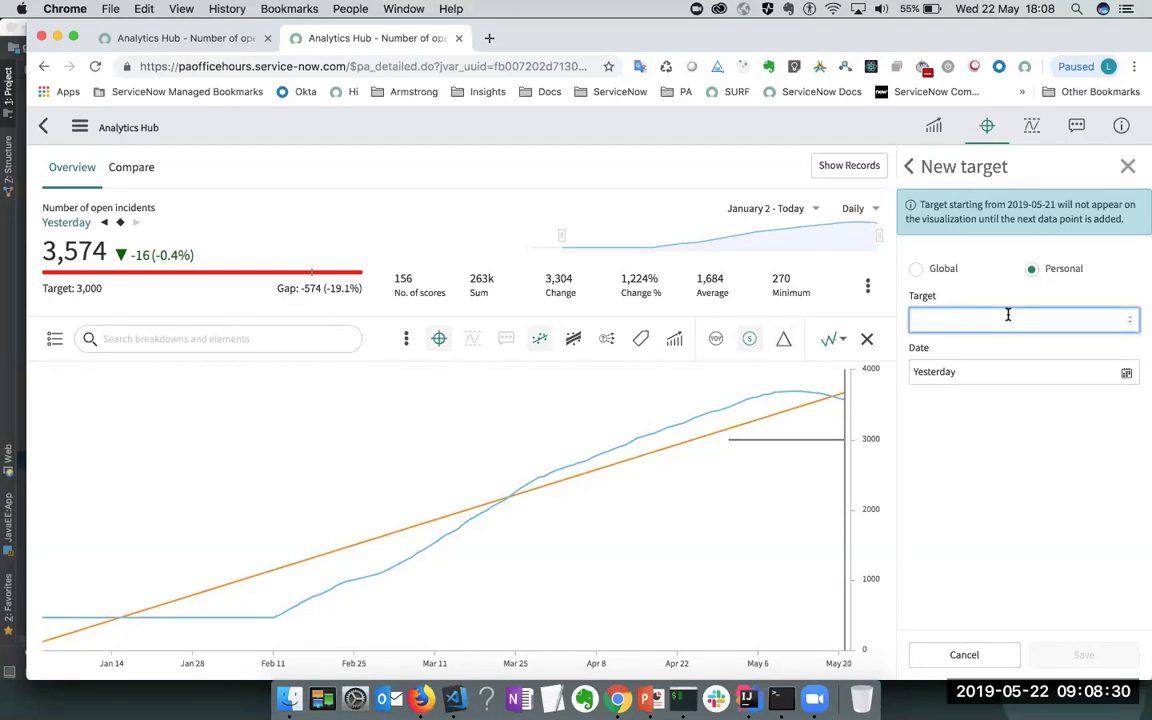
{"action": "type", "text": "2"}
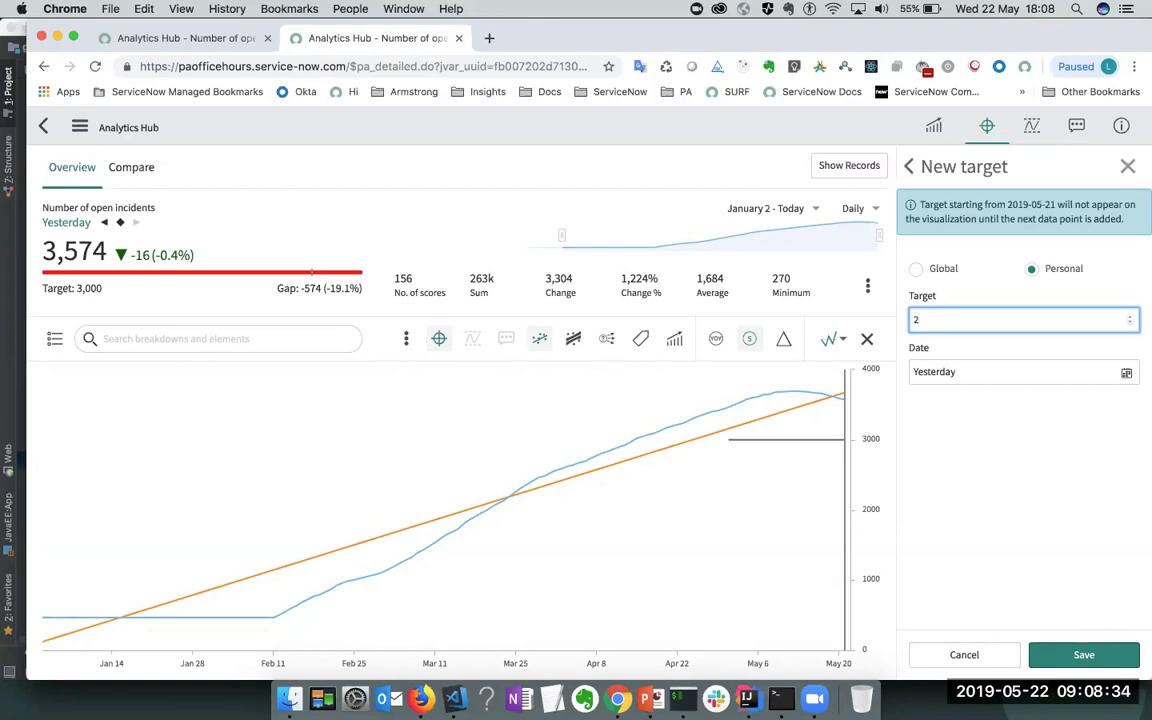
{"action": "type", "text": "900"}
{"action": "left_click", "coordinate": [1125, 372]}
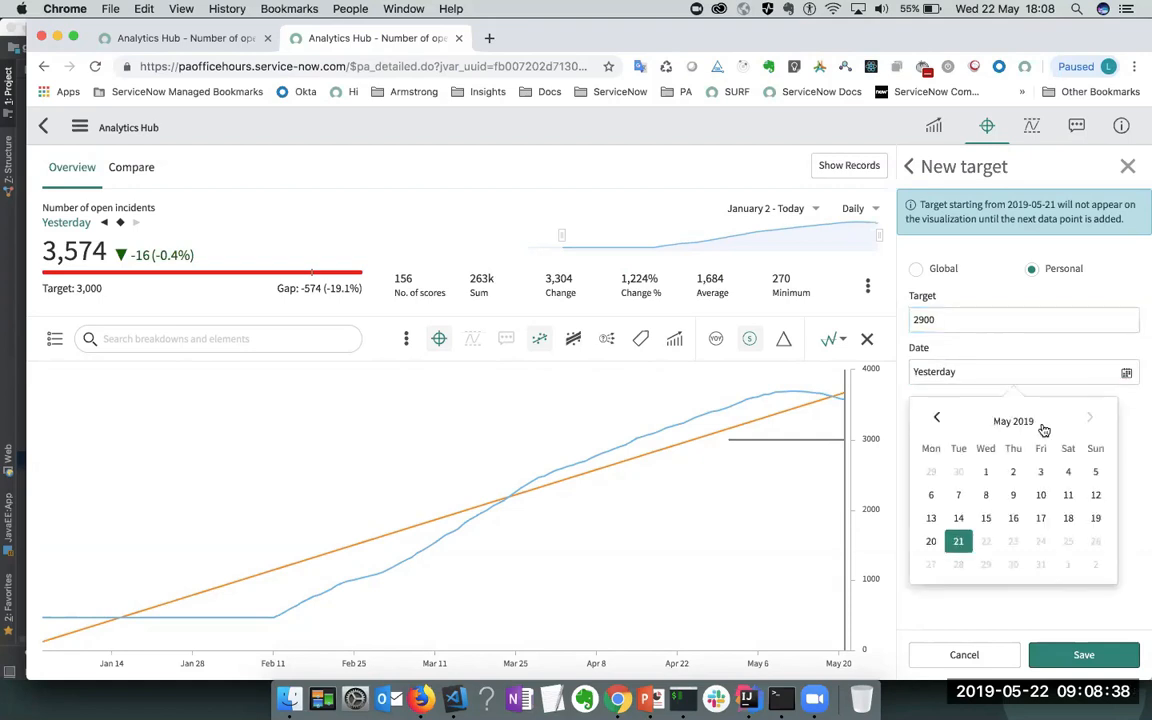
{"action": "left_click", "coordinate": [986, 478]}
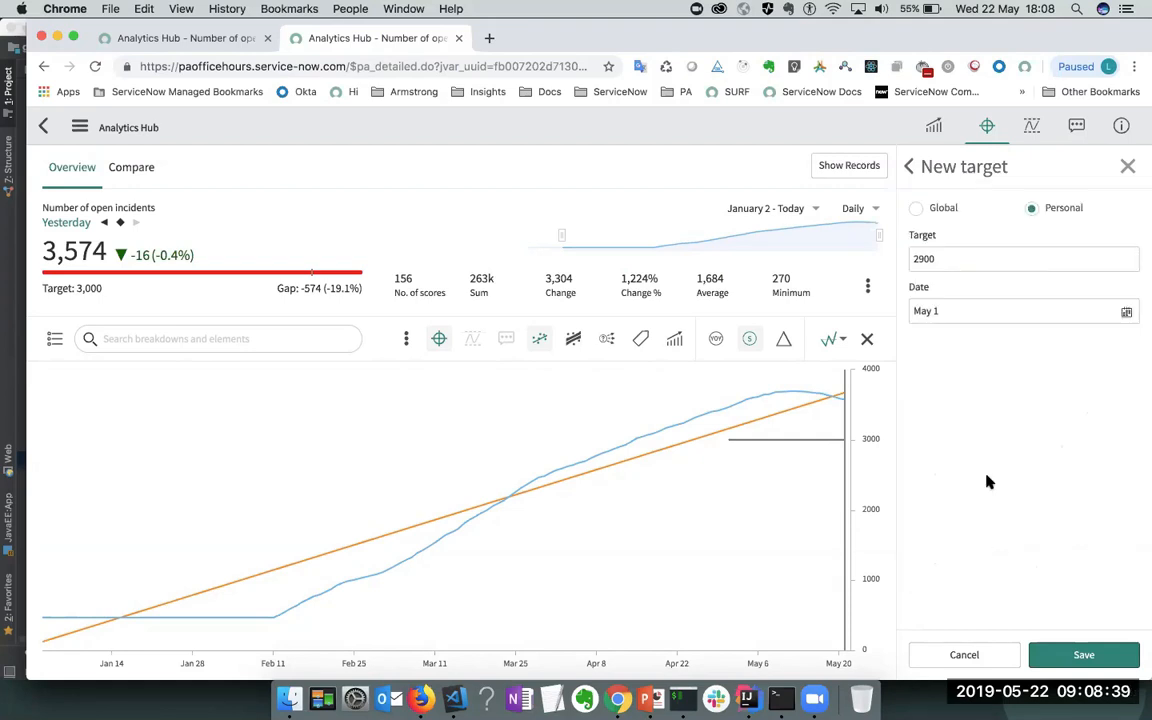
{"action": "left_click", "coordinate": [1084, 654]}
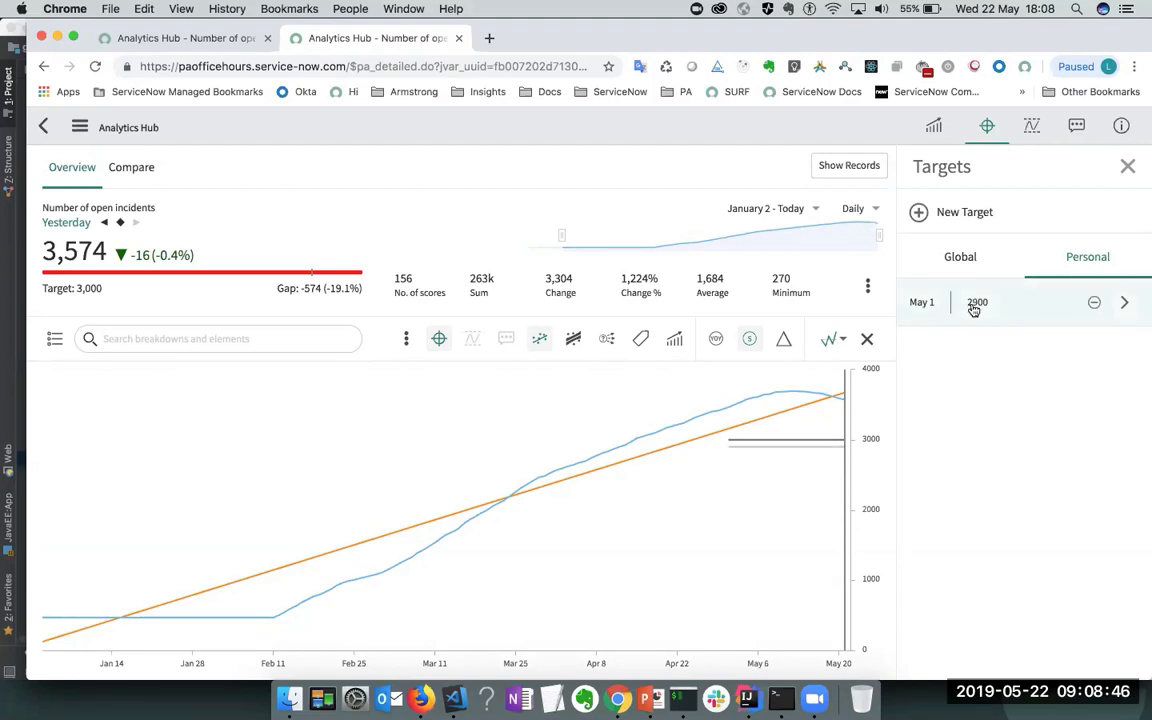
- Switch the Targets panel back to the Global list with the 3000 May 1 target
{"action": "mouse_move", "coordinate": [845, 430]}
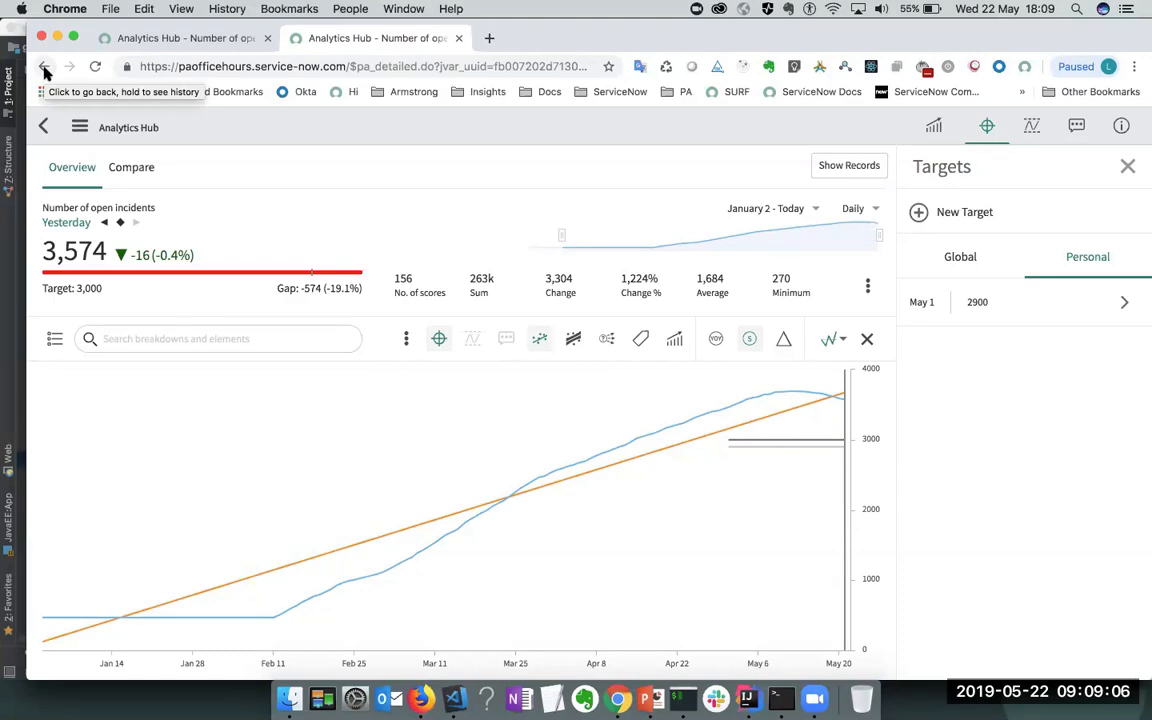
{"action": "mouse_move", "coordinate": [1027, 317]}
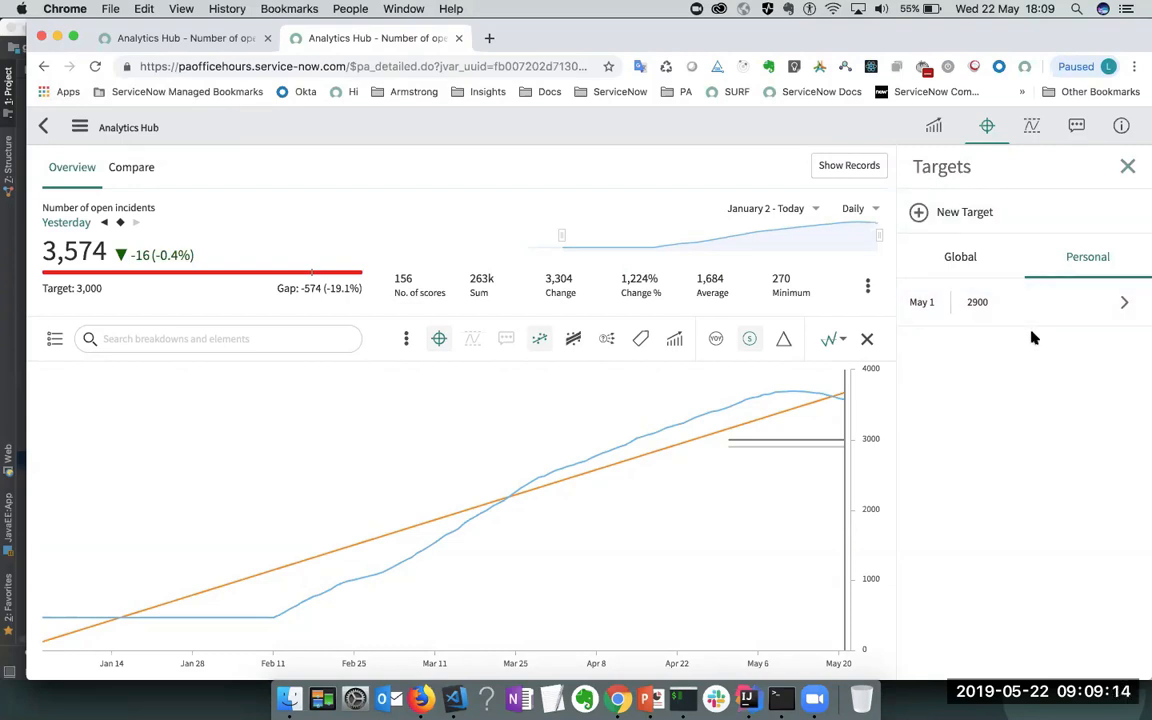
{"action": "left_click", "coordinate": [977, 265]}
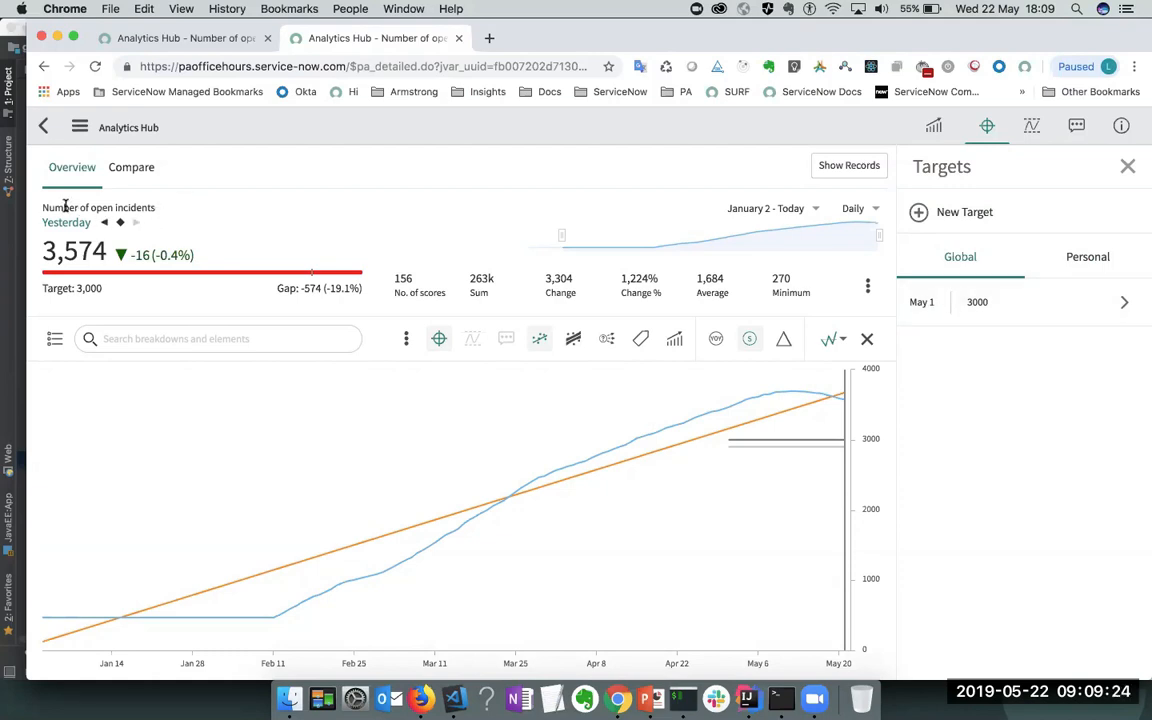
- Filter the scorecard by Priority, replacing 5 - Planning with 4 - Low (1,110)
{"action": "left_click", "coordinate": [54, 340]}
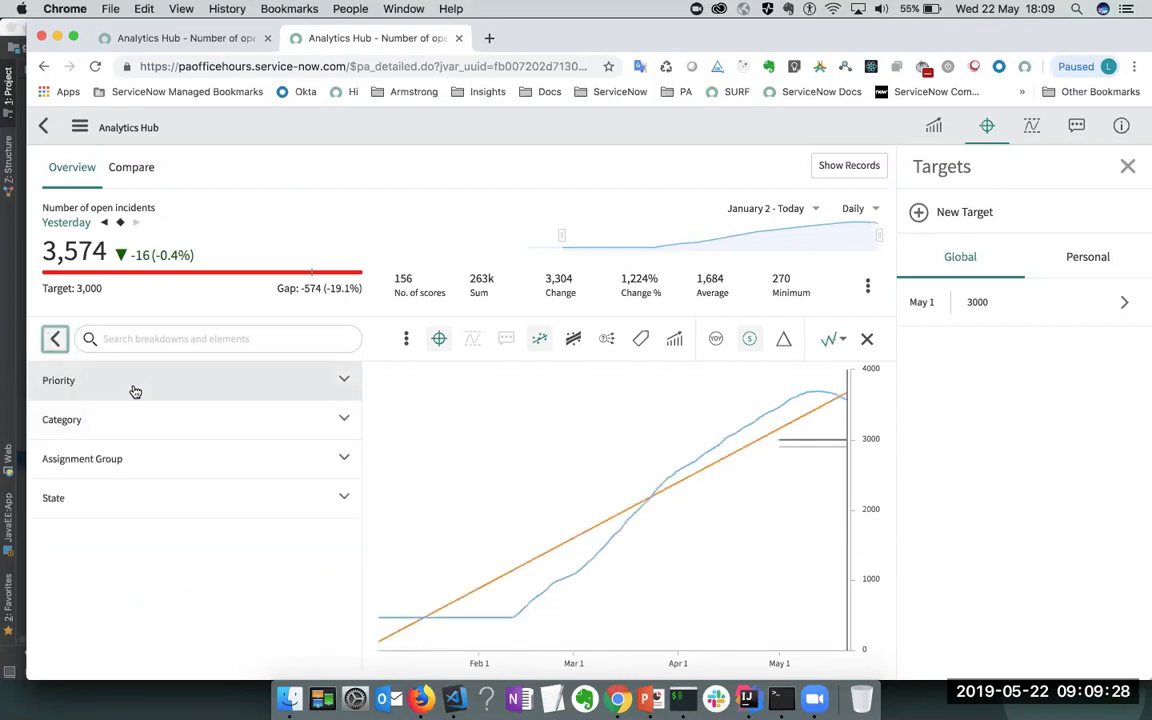
{"action": "left_click", "coordinate": [135, 390]}
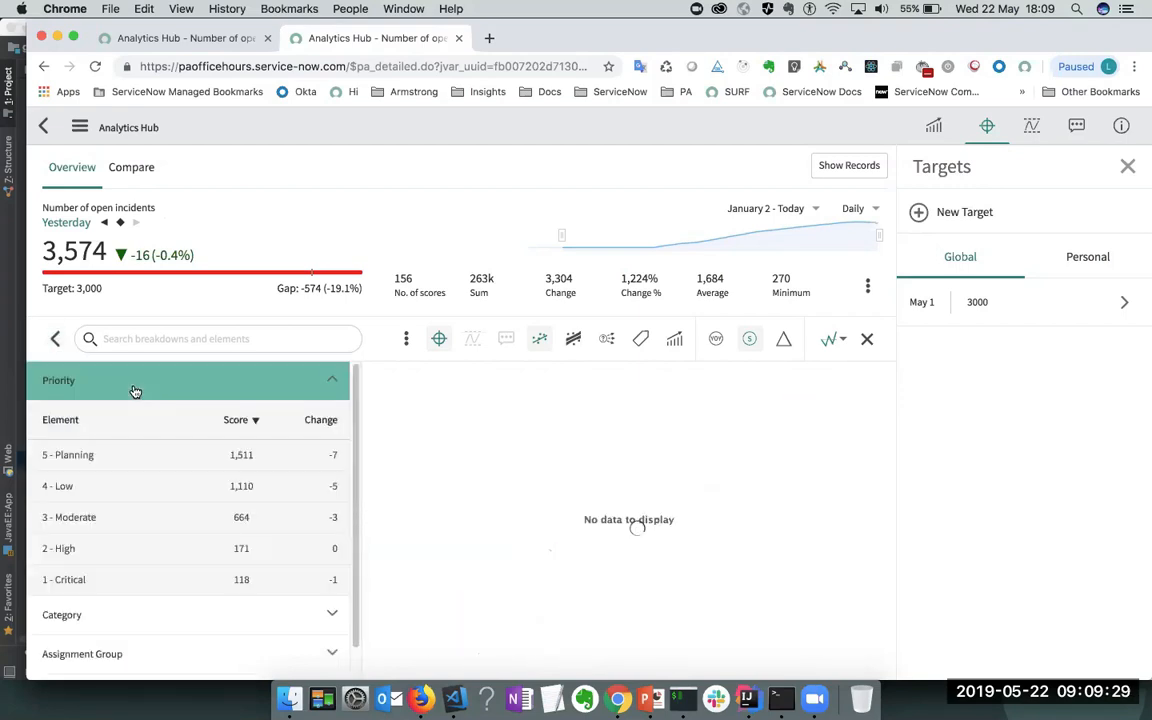
{"action": "left_click", "coordinate": [114, 456]}
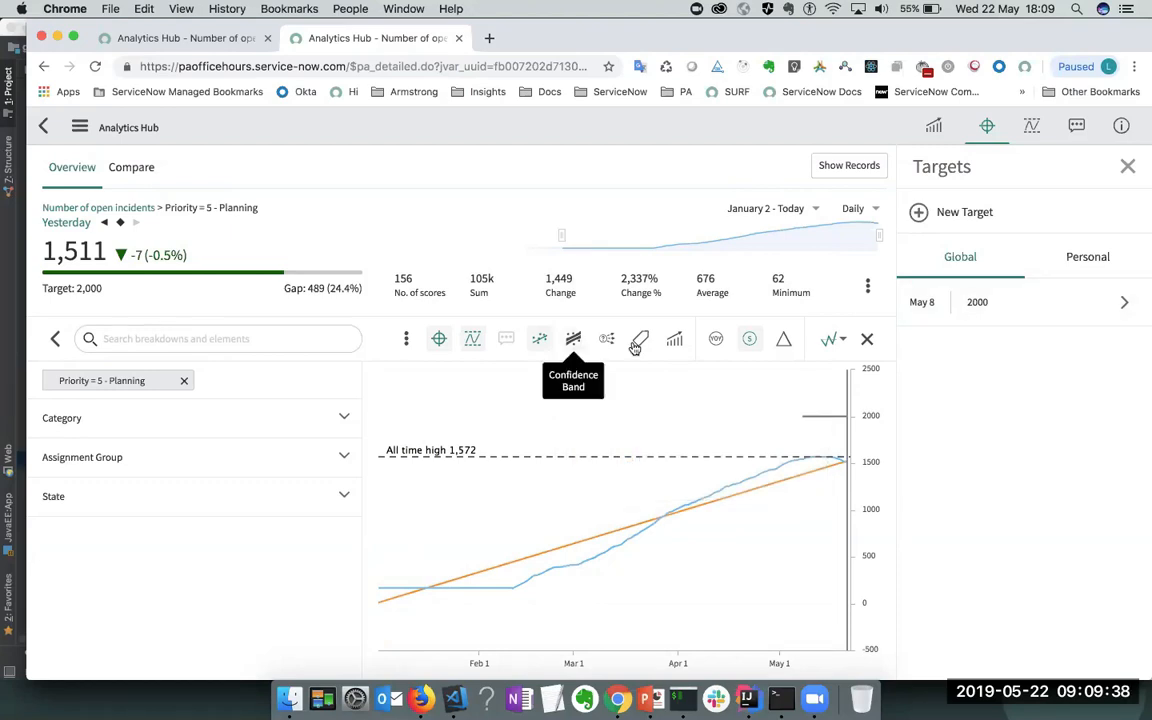
{"action": "left_click", "coordinate": [183, 383]}
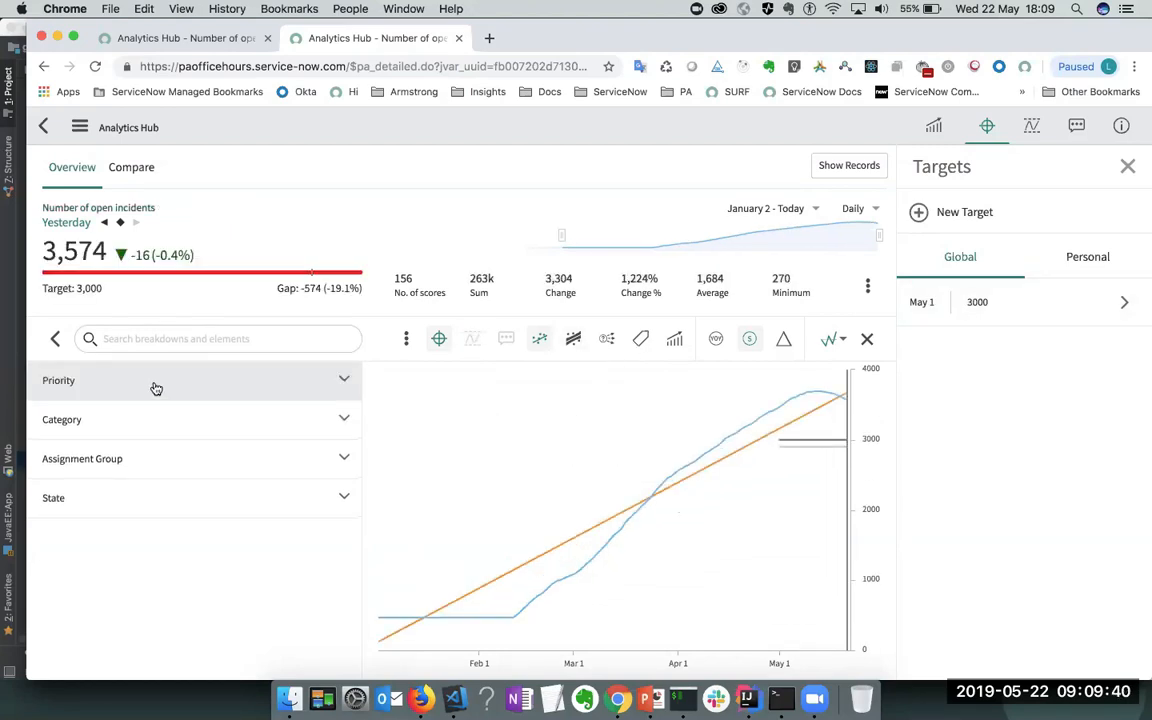
{"action": "left_click", "coordinate": [154, 386]}
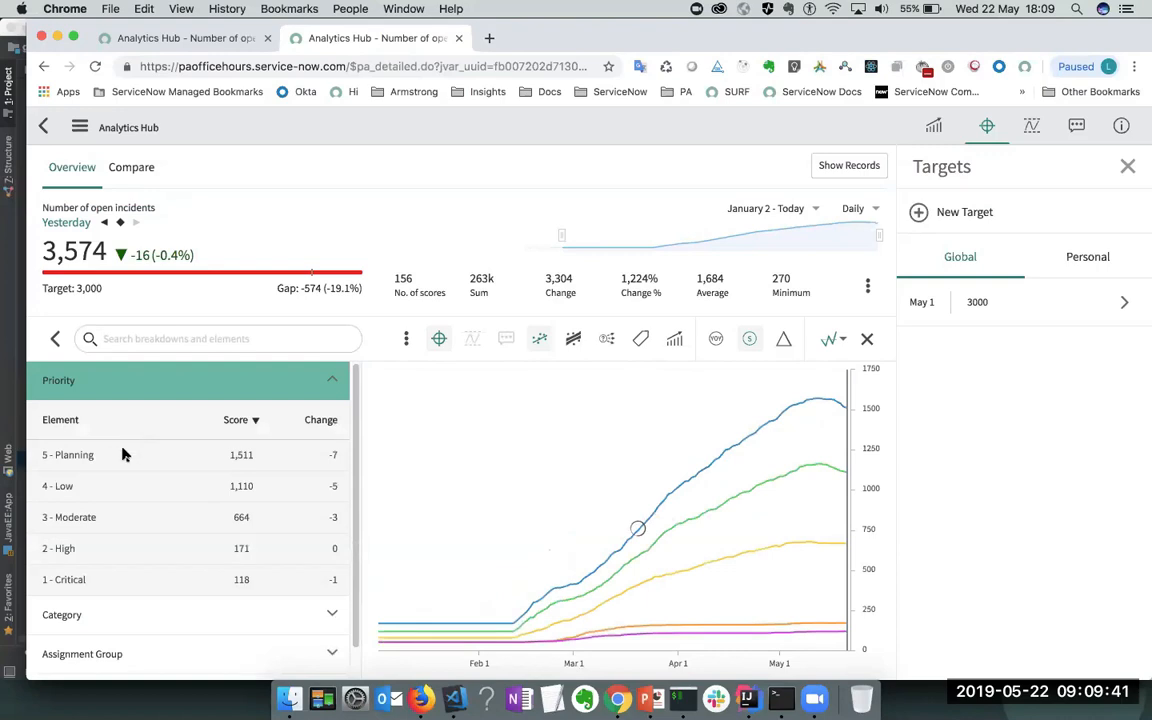
{"action": "left_click", "coordinate": [94, 496]}
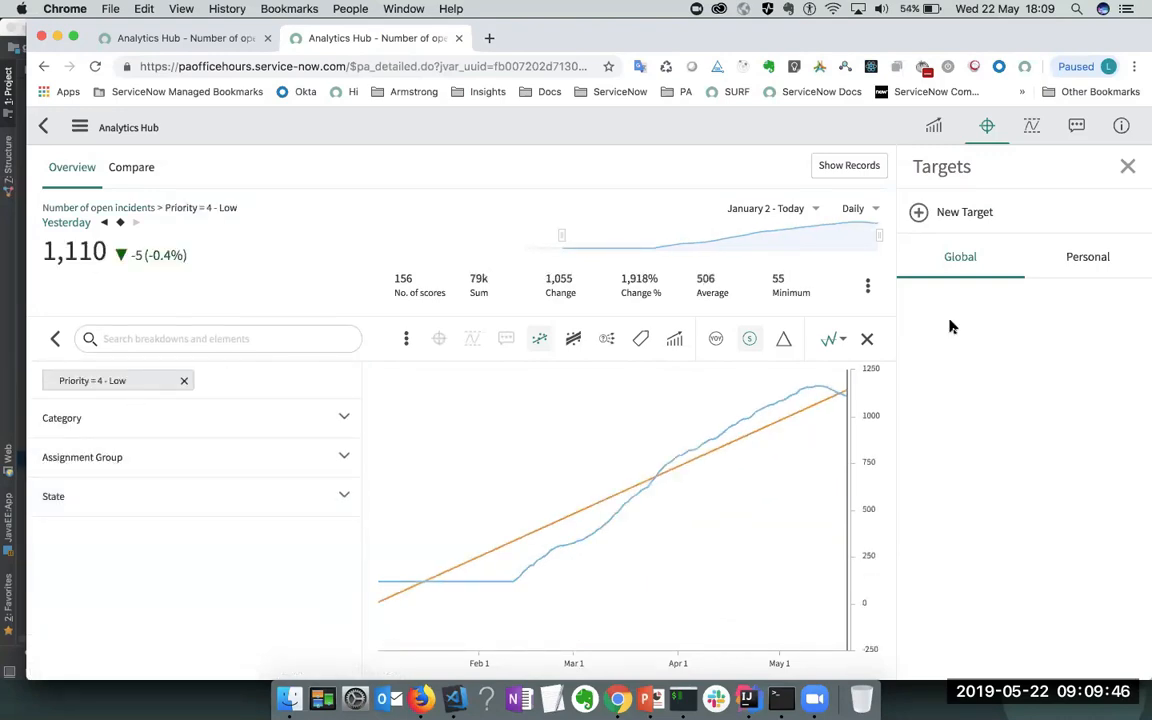
- Add a global target of 1000 starting Apr 10 for Priority 4 - Low
{"action": "left_click", "coordinate": [993, 211]}
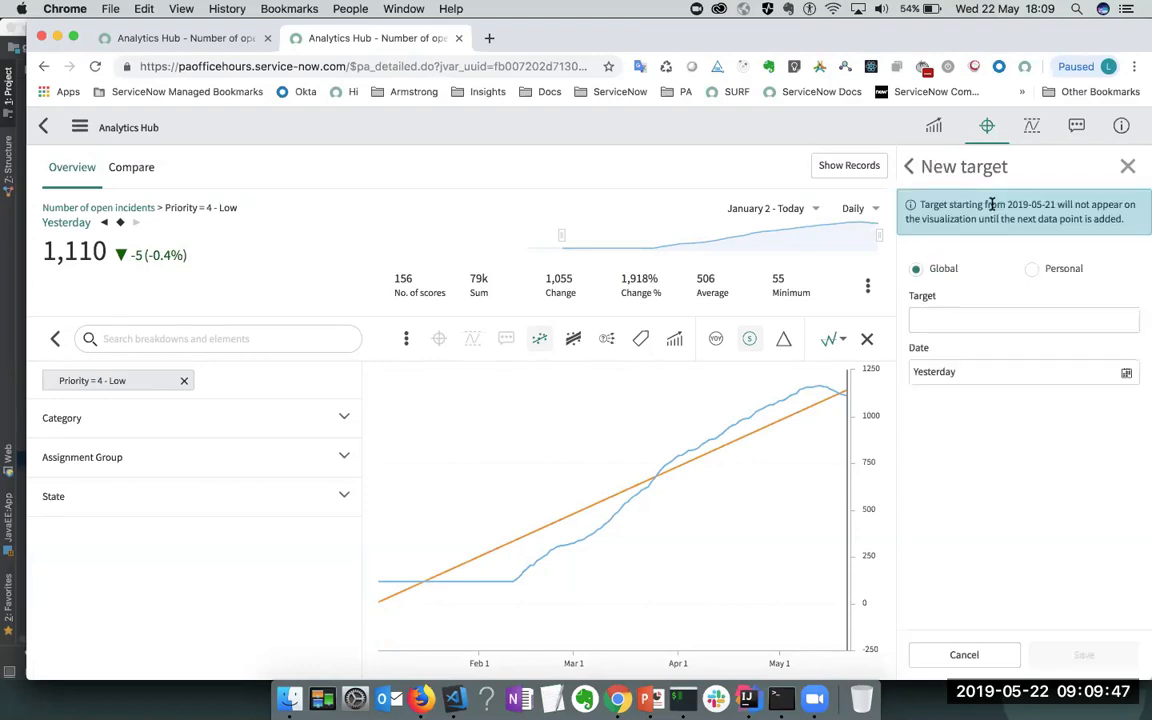
{"action": "left_click", "coordinate": [968, 317]}
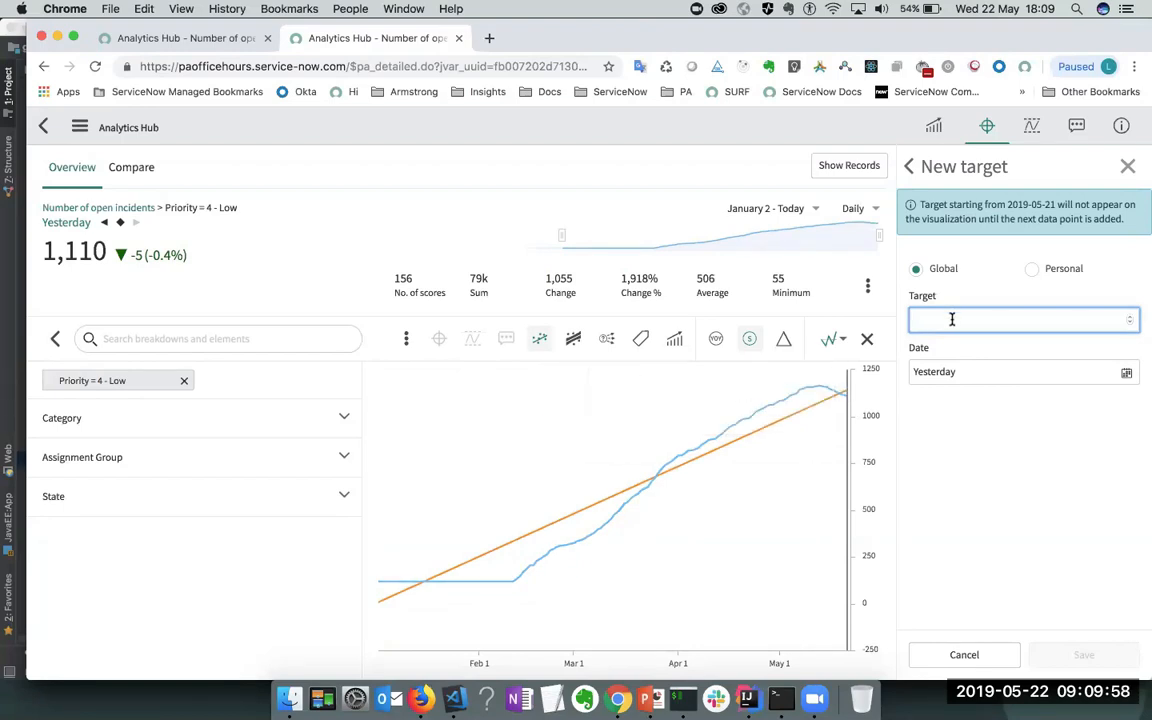
{"action": "type", "text": "1000"}
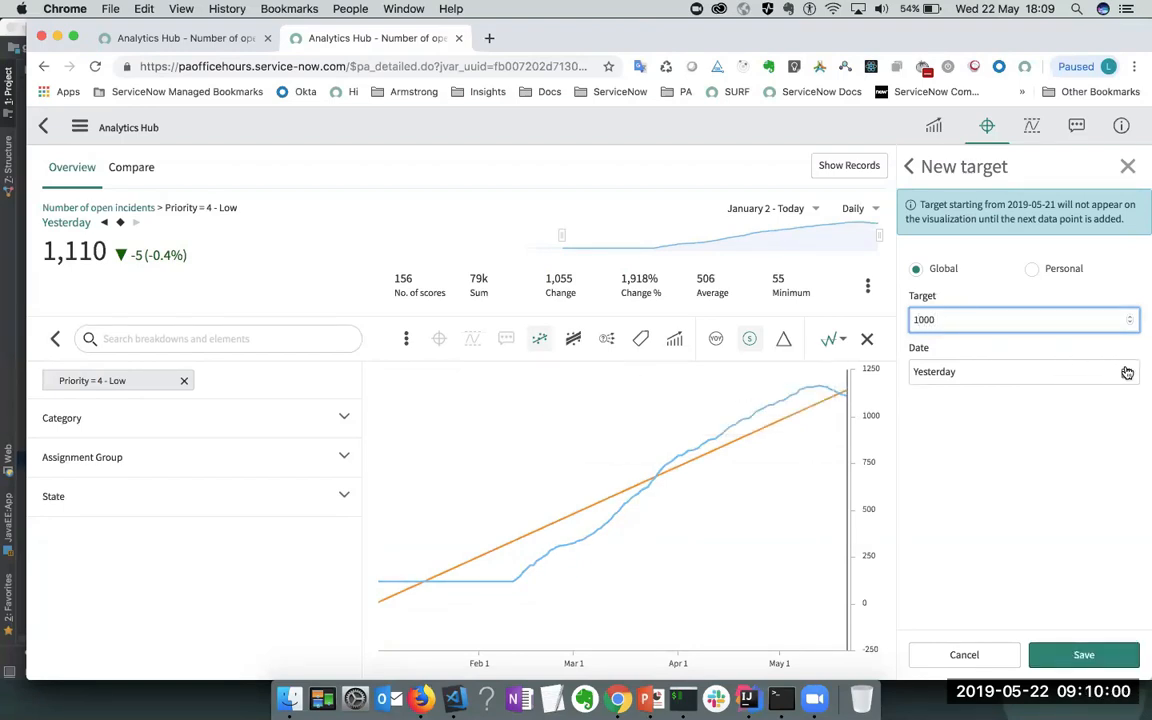
{"action": "left_click", "coordinate": [1126, 372]}
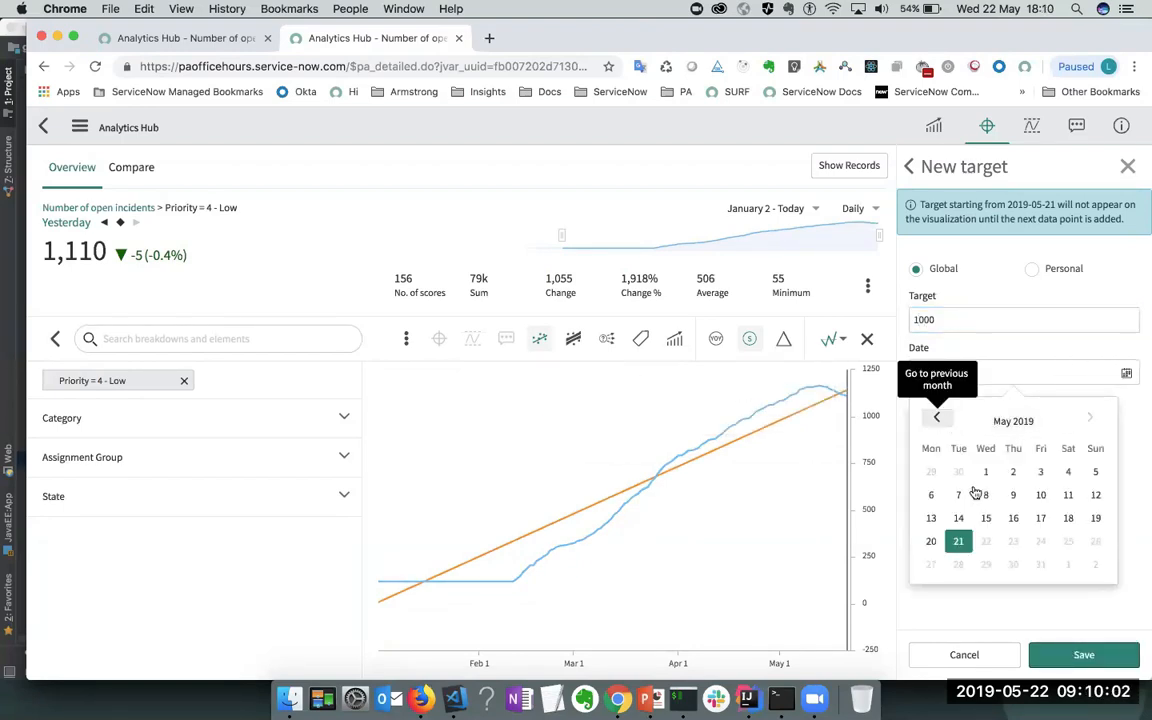
{"action": "left_click", "coordinate": [983, 492]}
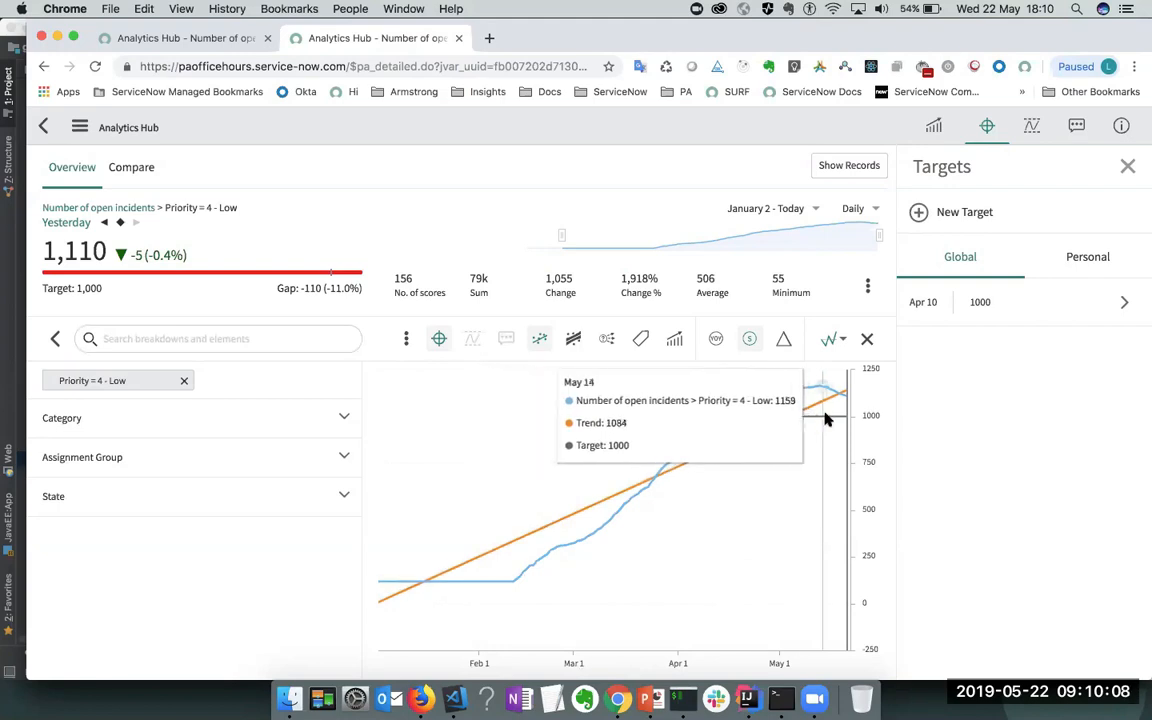
- Drill into Category = Network, then clear it and return to unfiltered Number of open incidents
{"action": "left_click", "coordinate": [138, 425]}
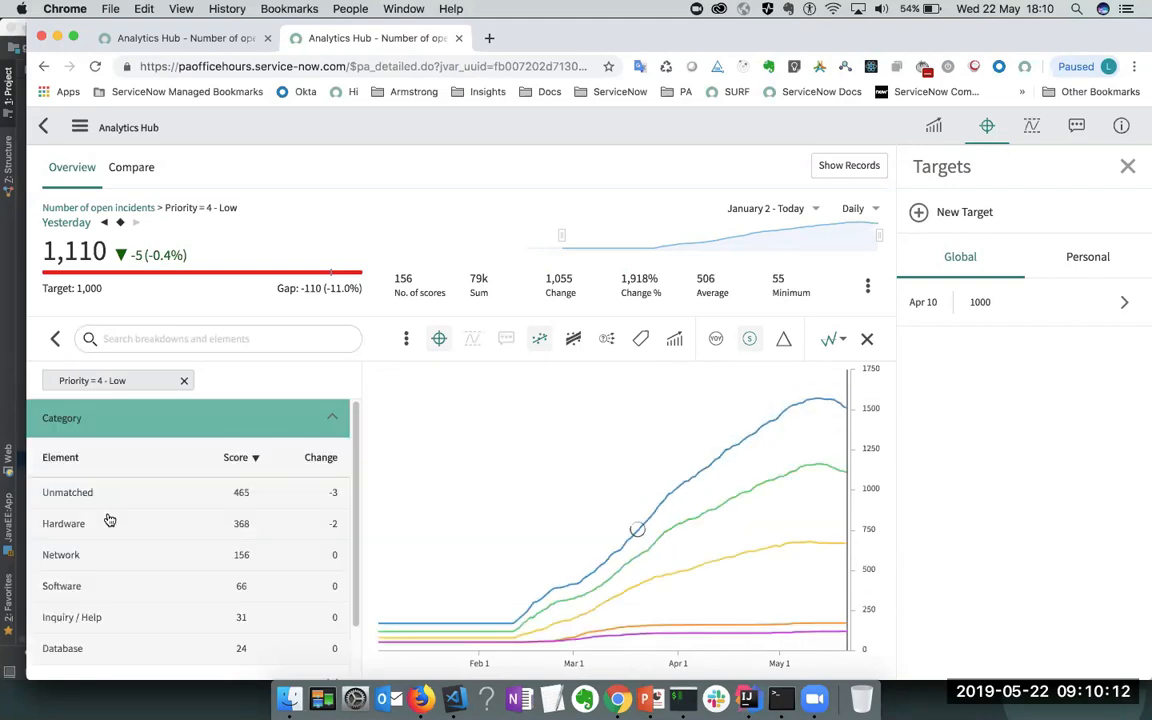
{"action": "left_click", "coordinate": [88, 555]}
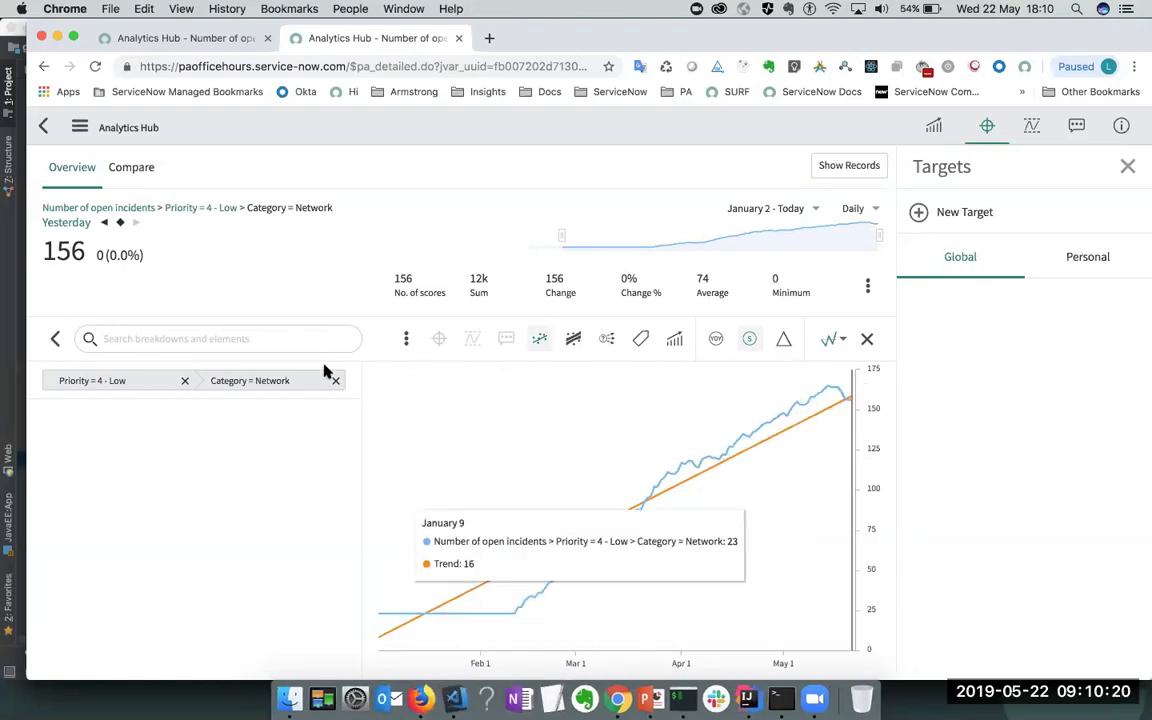
{"action": "left_click", "coordinate": [336, 381]}
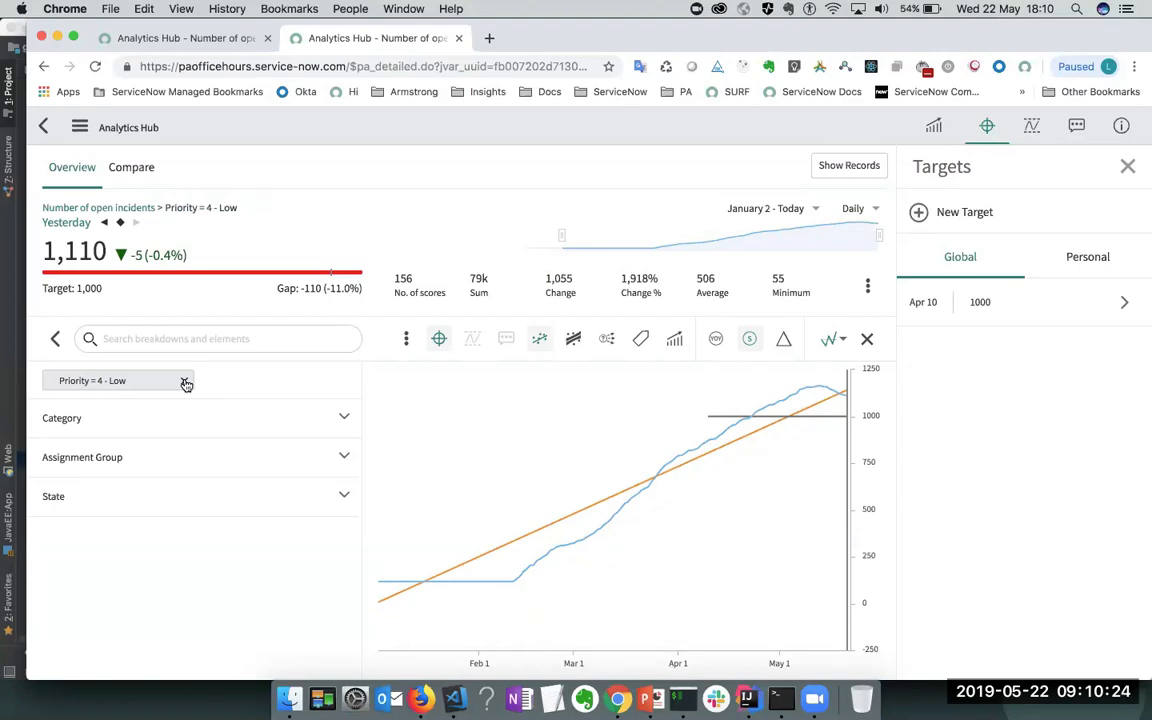
{"action": "left_click", "coordinate": [130, 208]}
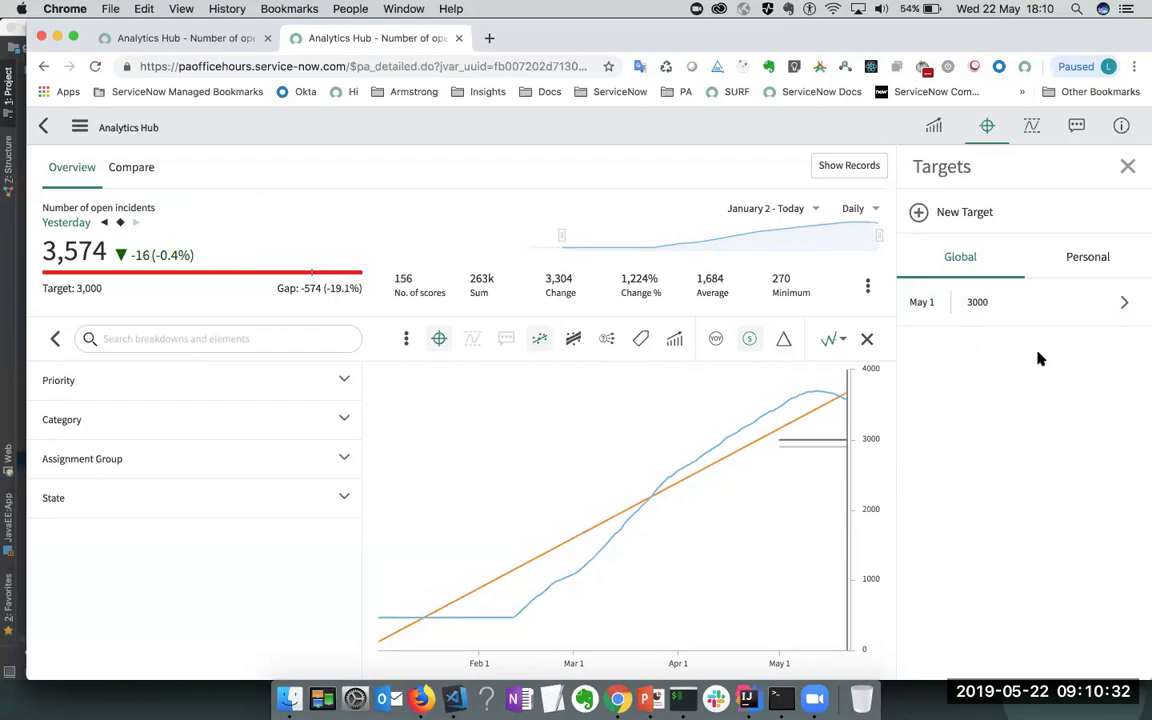
- Replace the deleted May 1 target with a new global target of 3000 from May 1
{"action": "mouse_move", "coordinate": [1097, 311]}
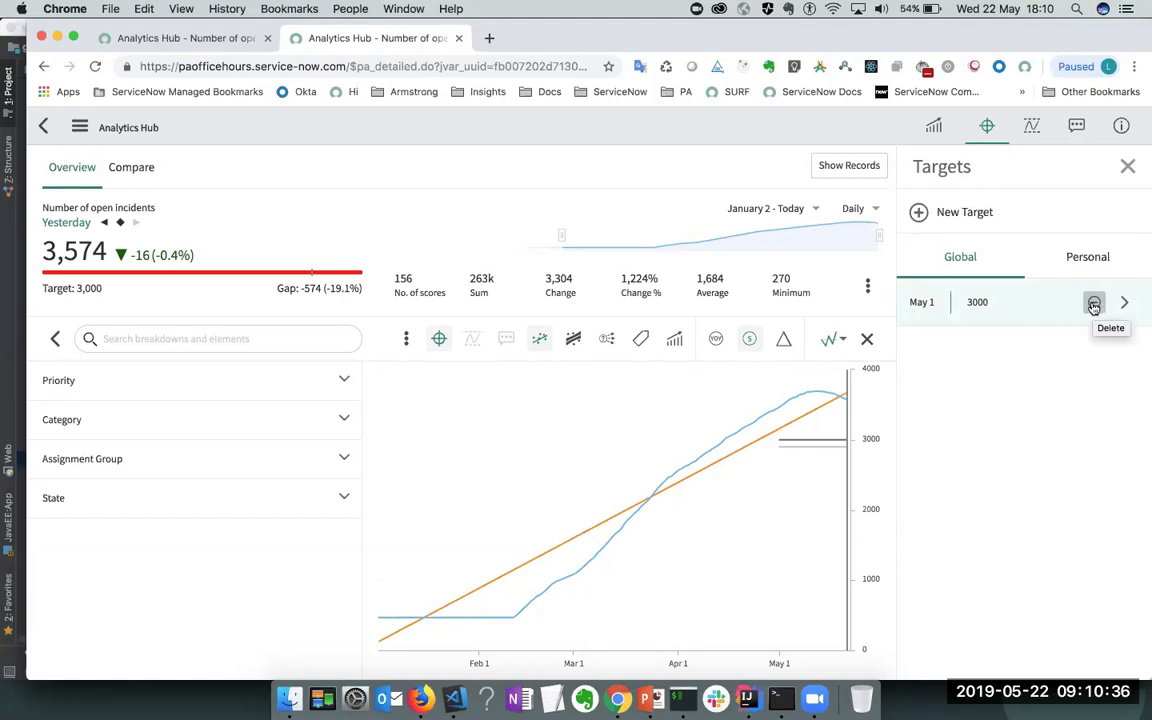
{"action": "left_click", "coordinate": [1094, 305]}
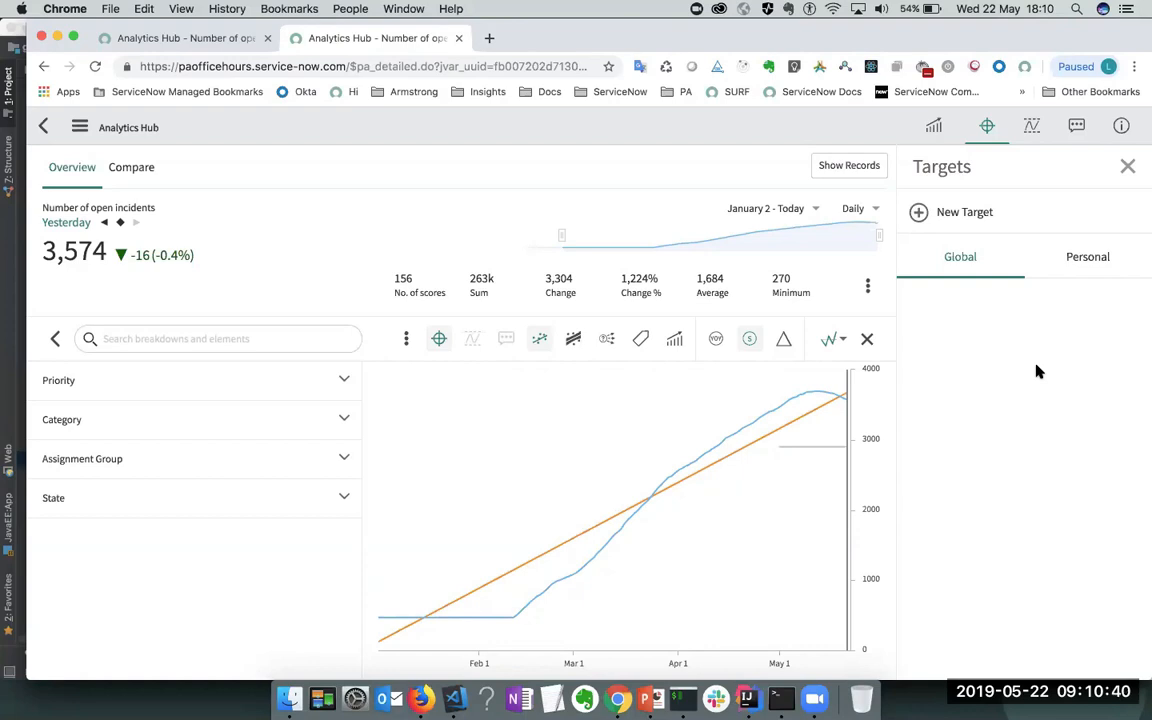
{"action": "left_click", "coordinate": [962, 213]}
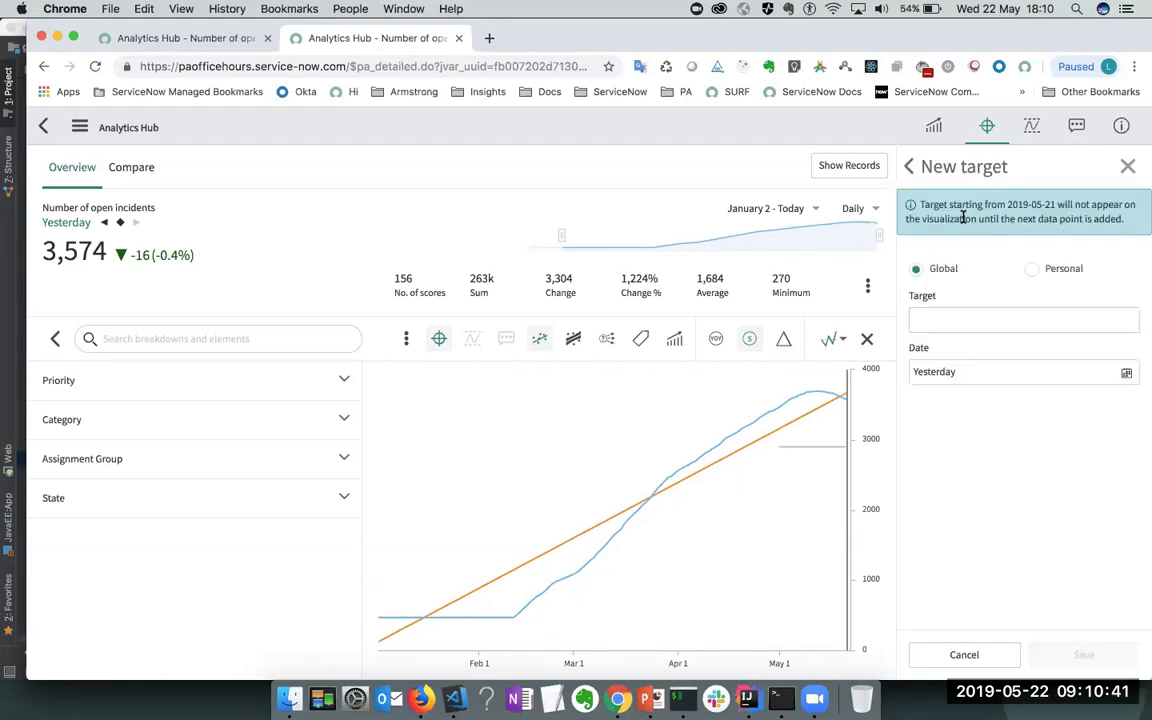
{"action": "left_click", "coordinate": [965, 322]}
{"action": "left_click", "coordinate": [999, 372]}
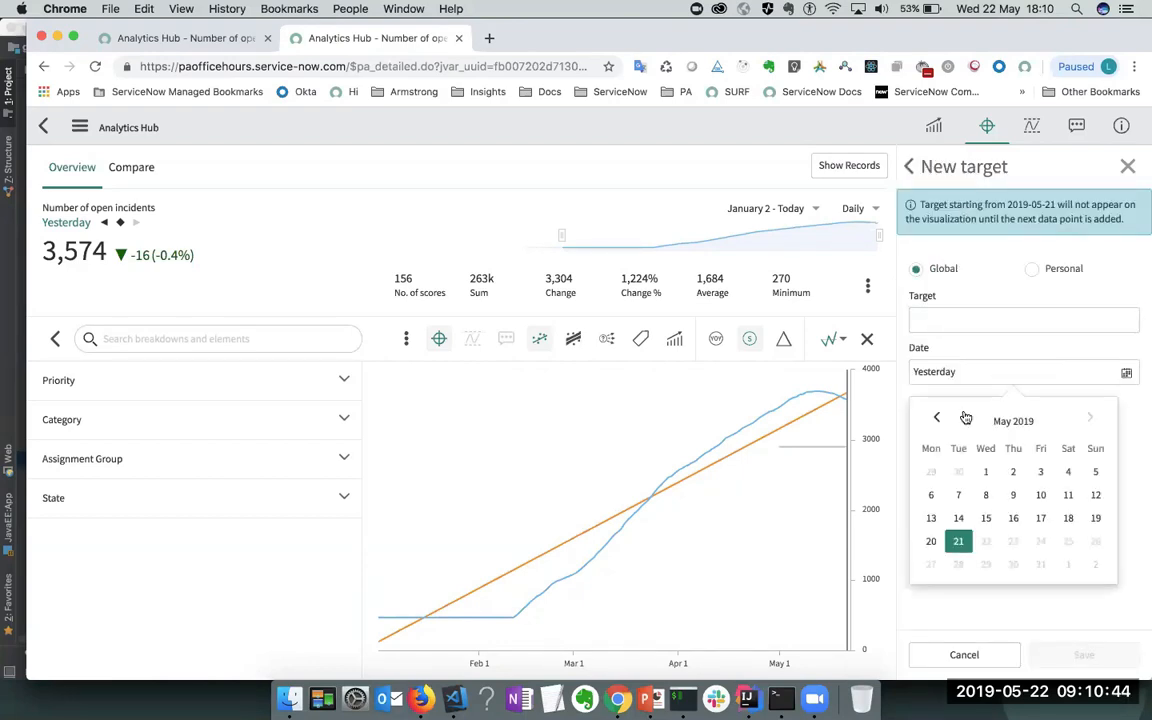
{"action": "left_click", "coordinate": [980, 470]}
{"action": "left_click", "coordinate": [947, 262]}
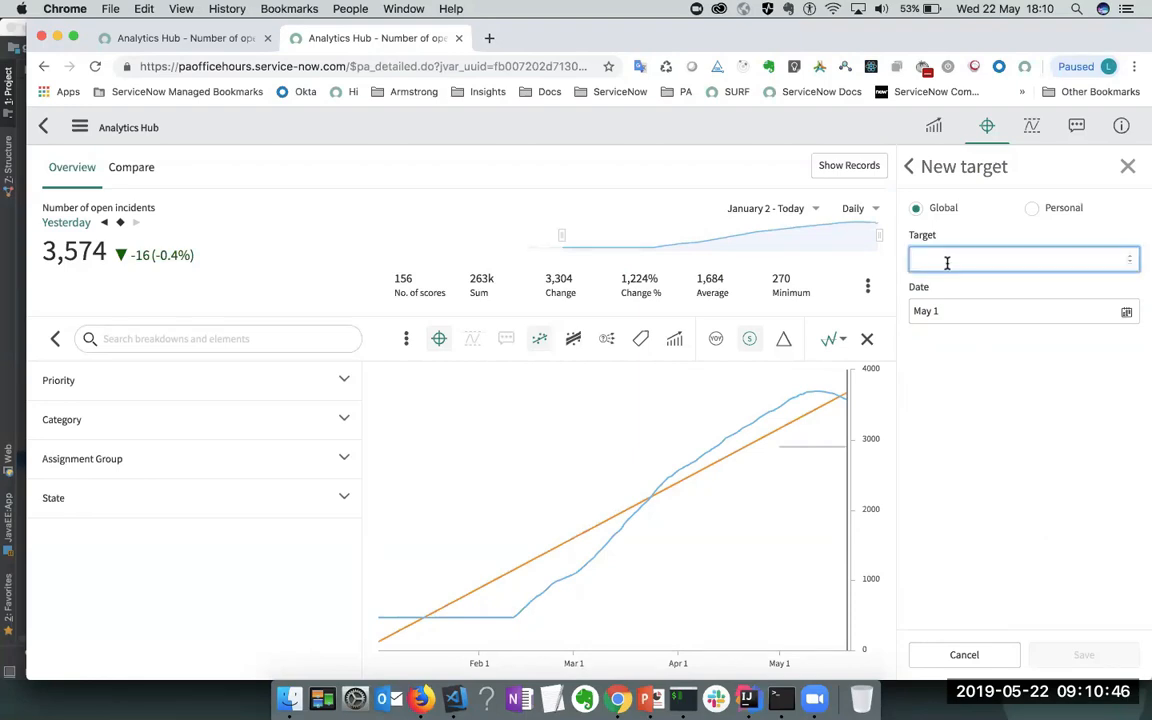
{"action": "type", "text": "3000"}
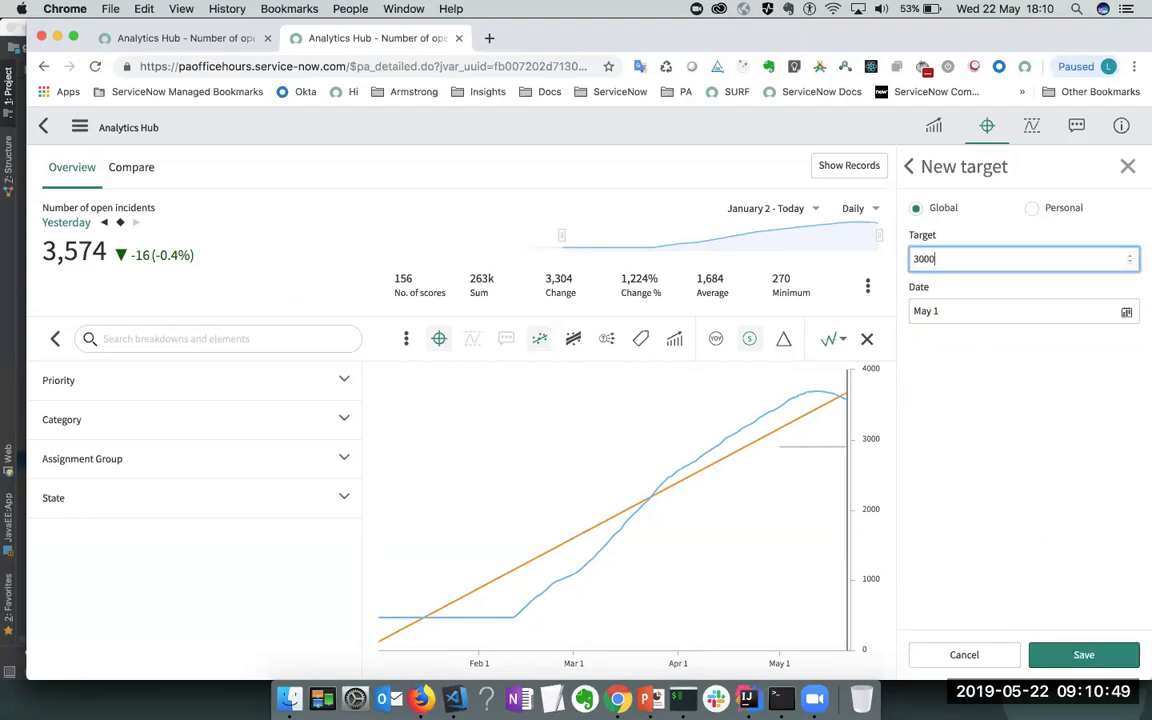
{"action": "left_click", "coordinate": [1082, 657]}
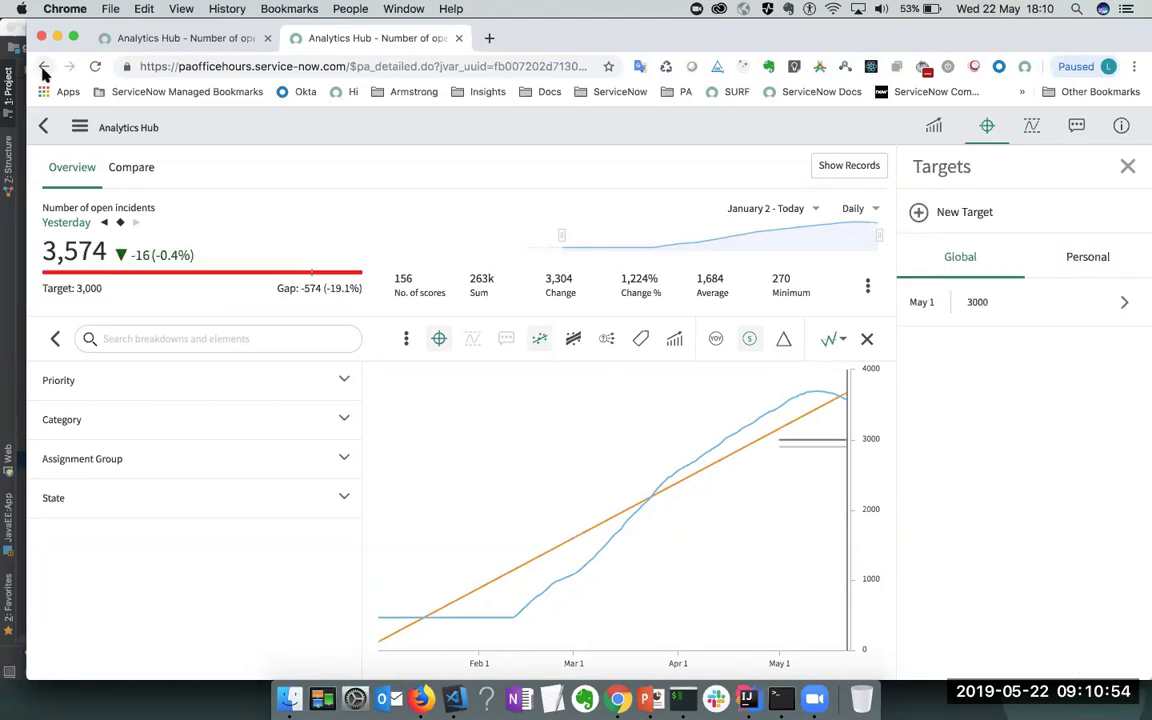
{"action": "left_click", "coordinate": [43, 67]}
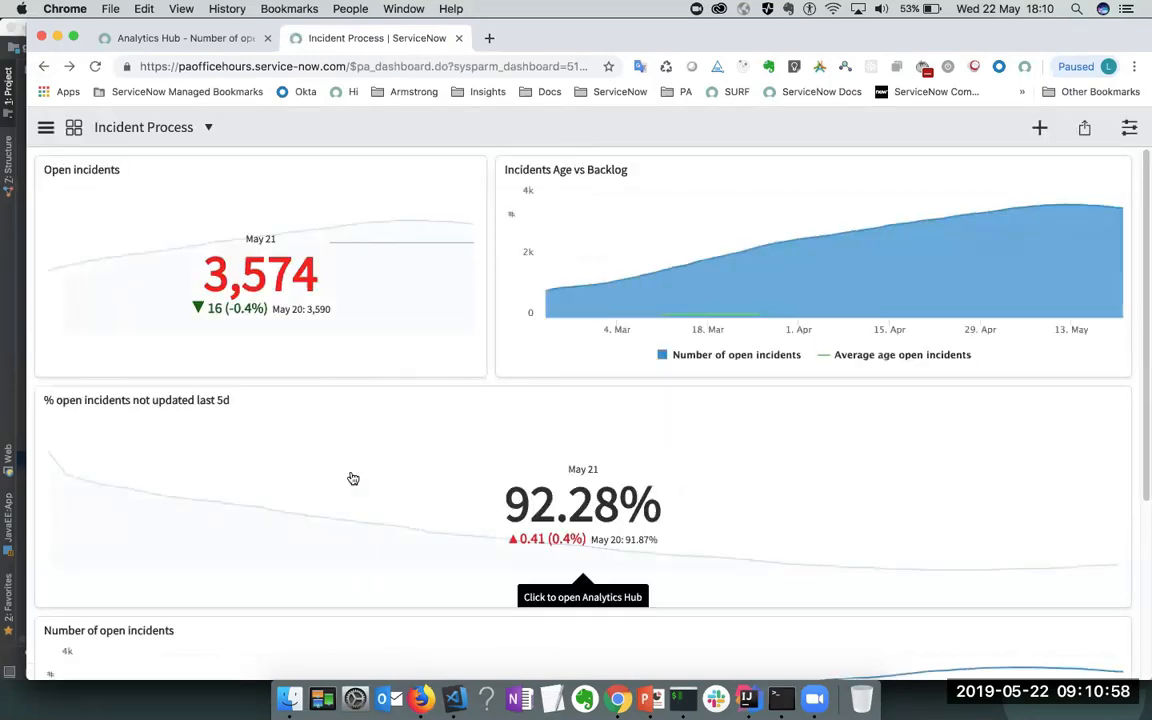
- From the Incident Process dashboard, open the Open incidents score (3,574 vs target 3,000) in Analytics Hub
{"action": "scroll", "coordinate": [353, 479], "scroll_direction": "down", "scroll_amount": 5}
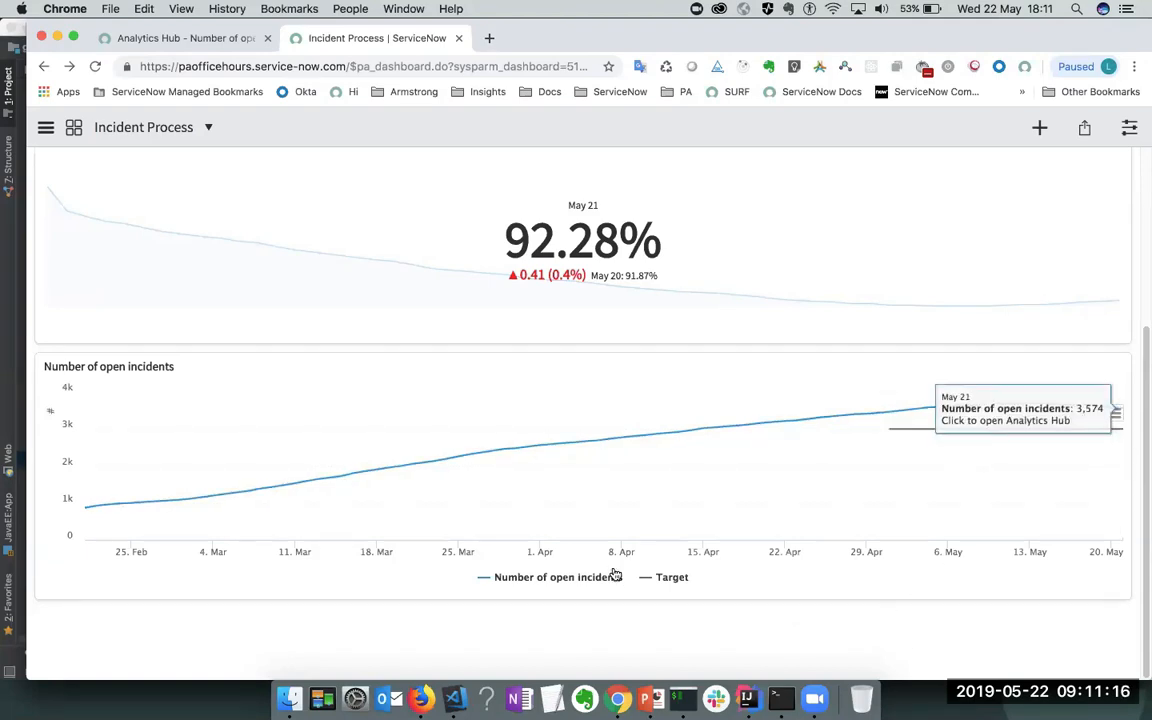
{"action": "scroll", "coordinate": [610, 575], "scroll_direction": "up", "scroll_amount": 5}
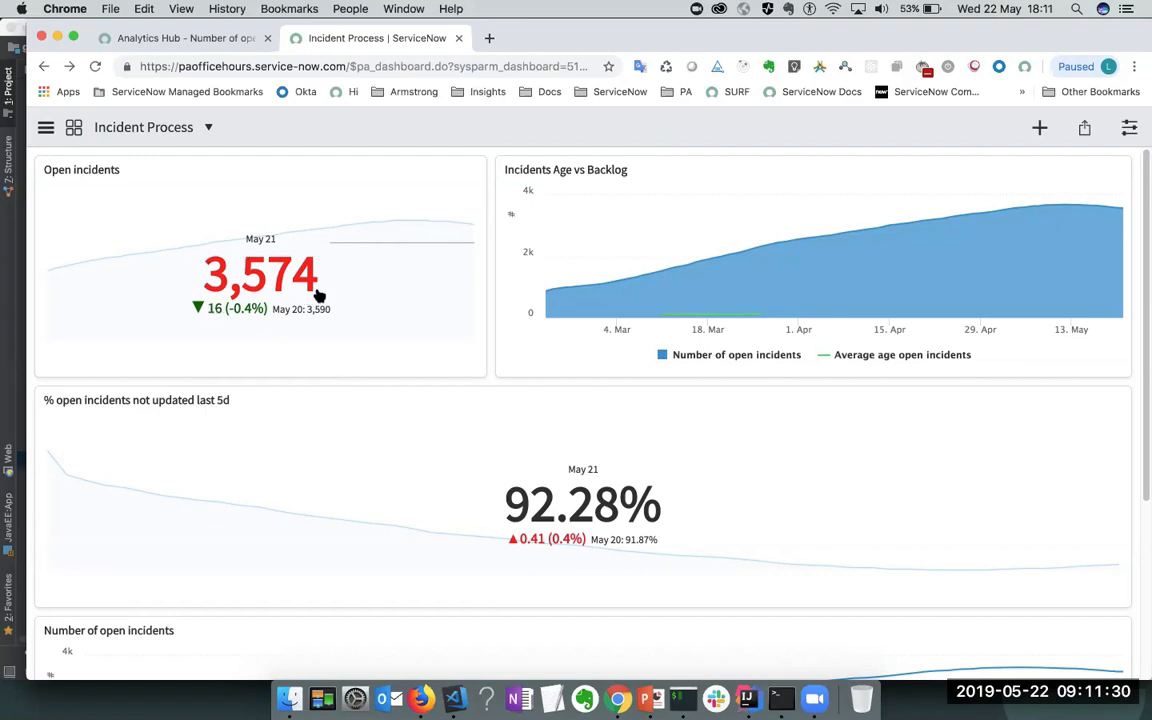
{"action": "left_click", "coordinate": [276, 287]}
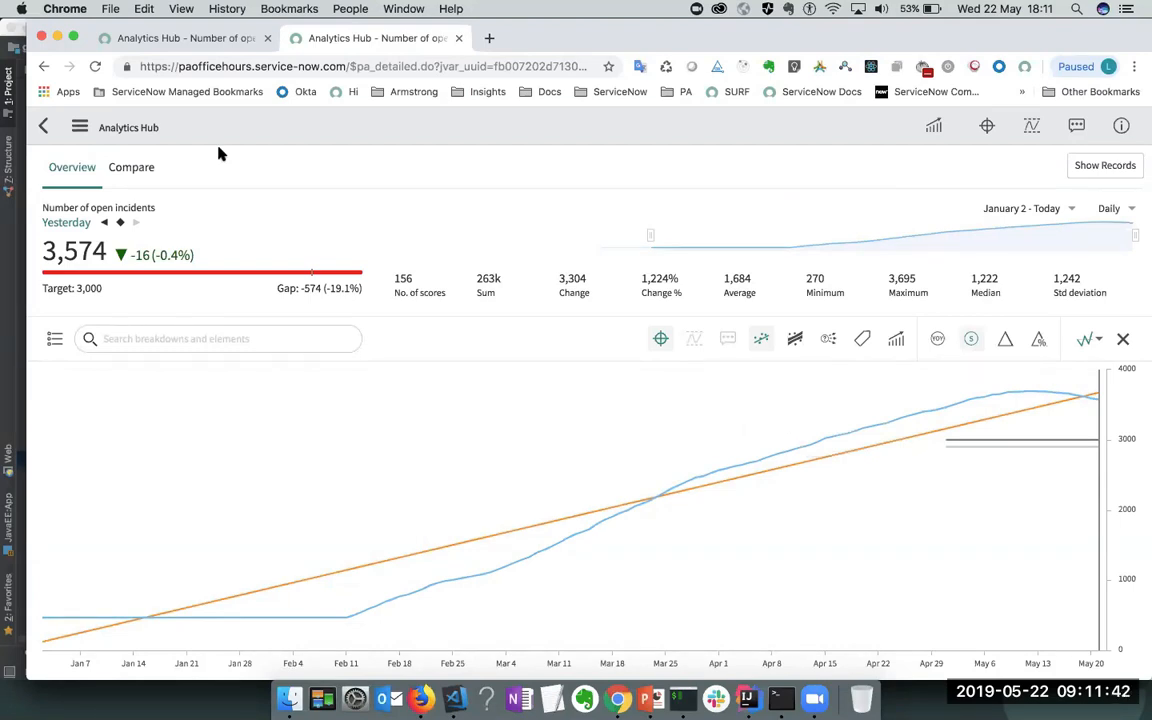
- Search notifications for 'Targ' and confirm PA Targets Notification has primary email turned on
{"action": "left_click", "coordinate": [195, 38]}
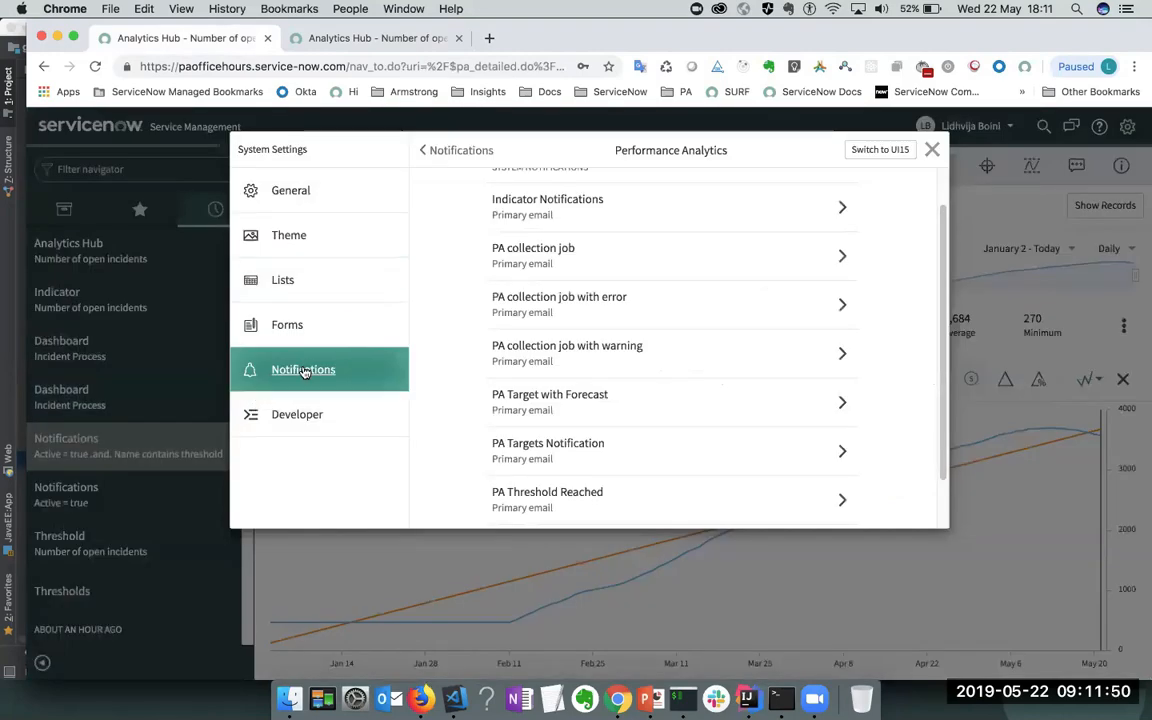
{"action": "left_click", "coordinate": [931, 149]}
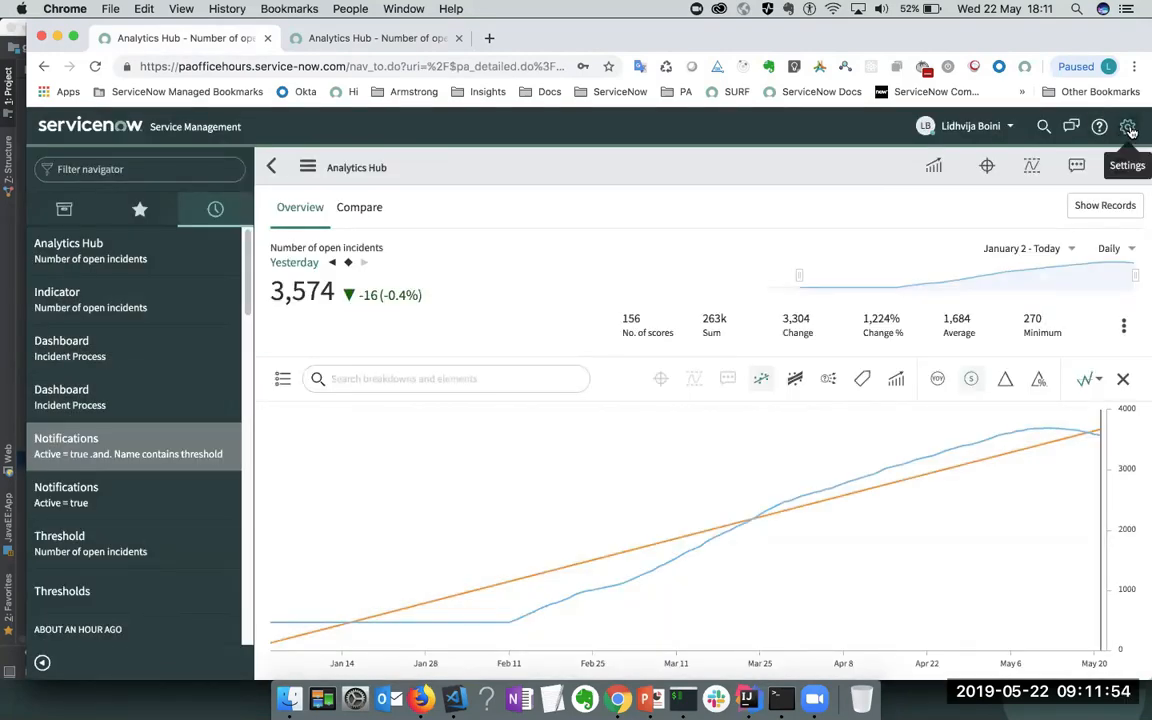
{"action": "left_click", "coordinate": [1128, 128]}
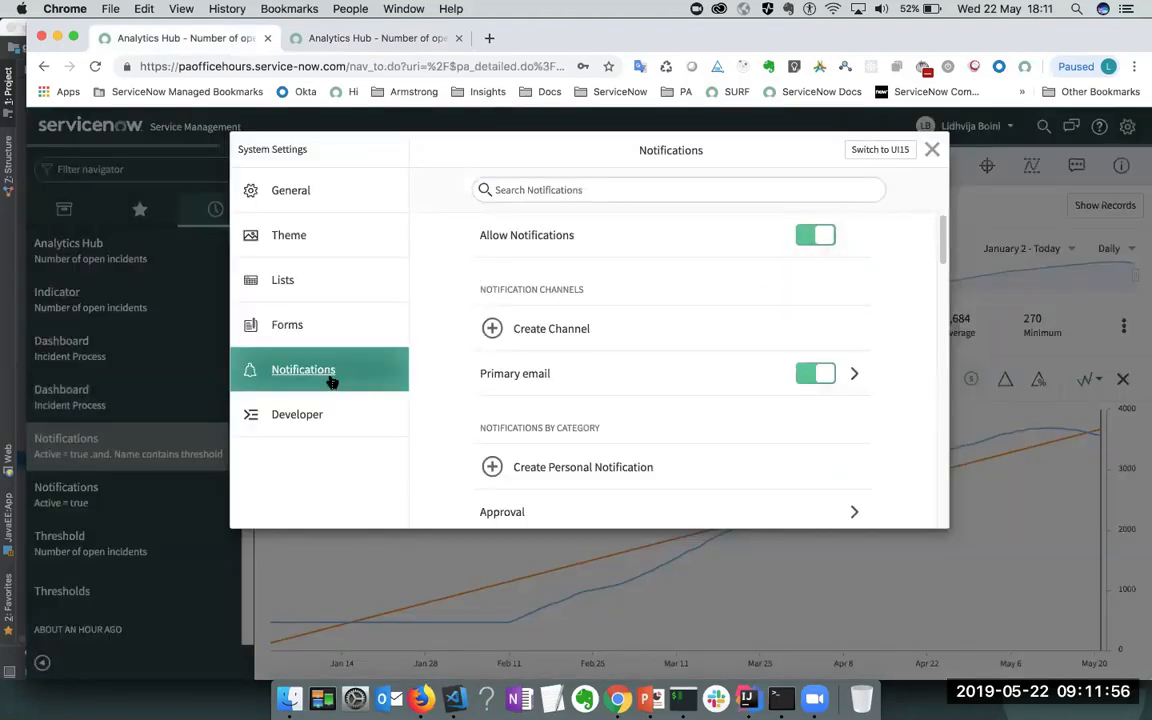
{"action": "scroll", "coordinate": [638, 324], "scroll_direction": "down", "scroll_amount": 5}
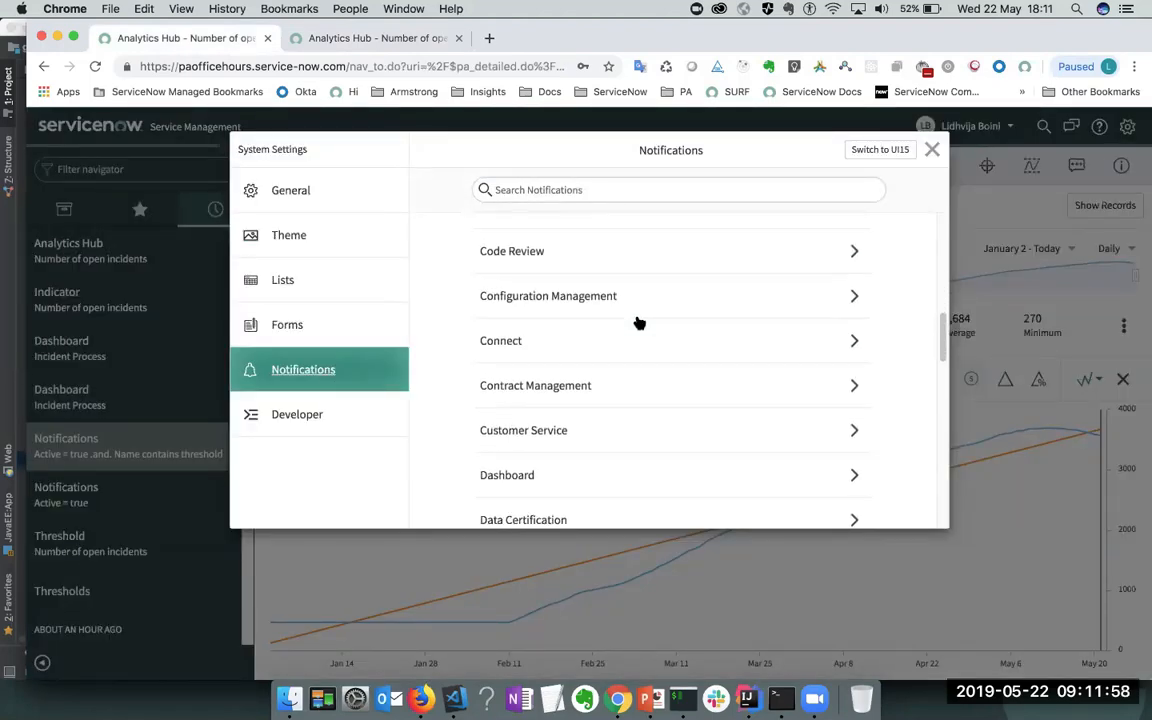
{"action": "left_click", "coordinate": [534, 189]}
{"action": "type", "text": "Target"}
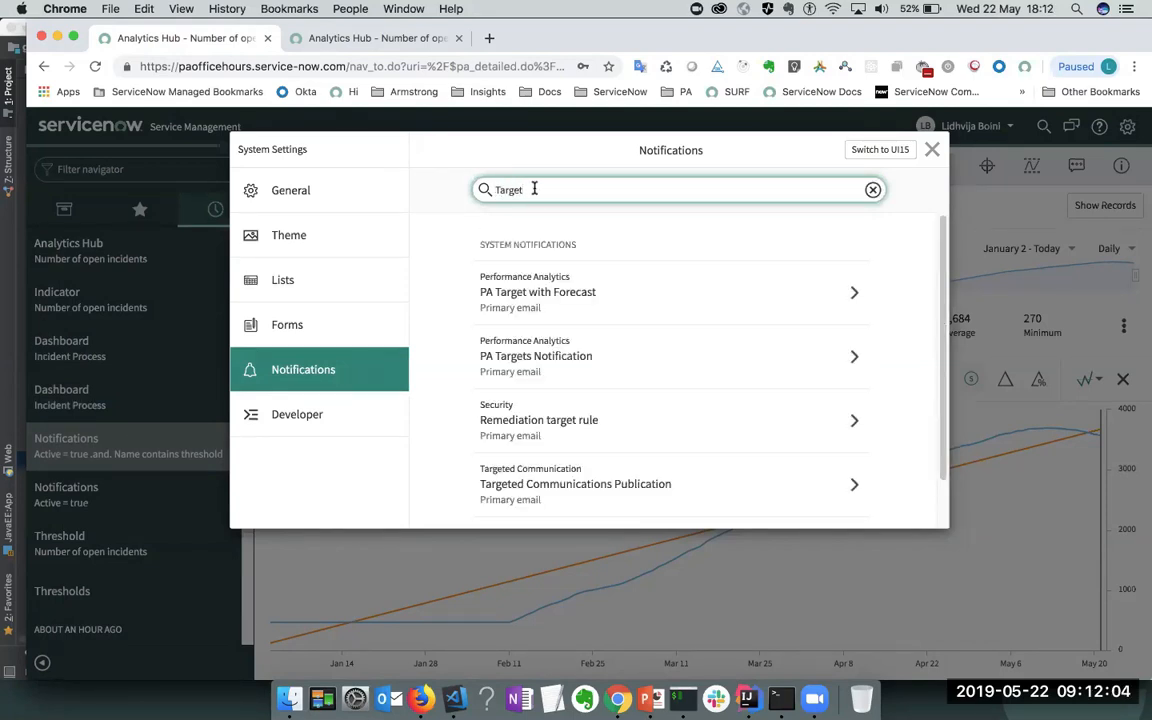
{"action": "left_click", "coordinate": [613, 368]}
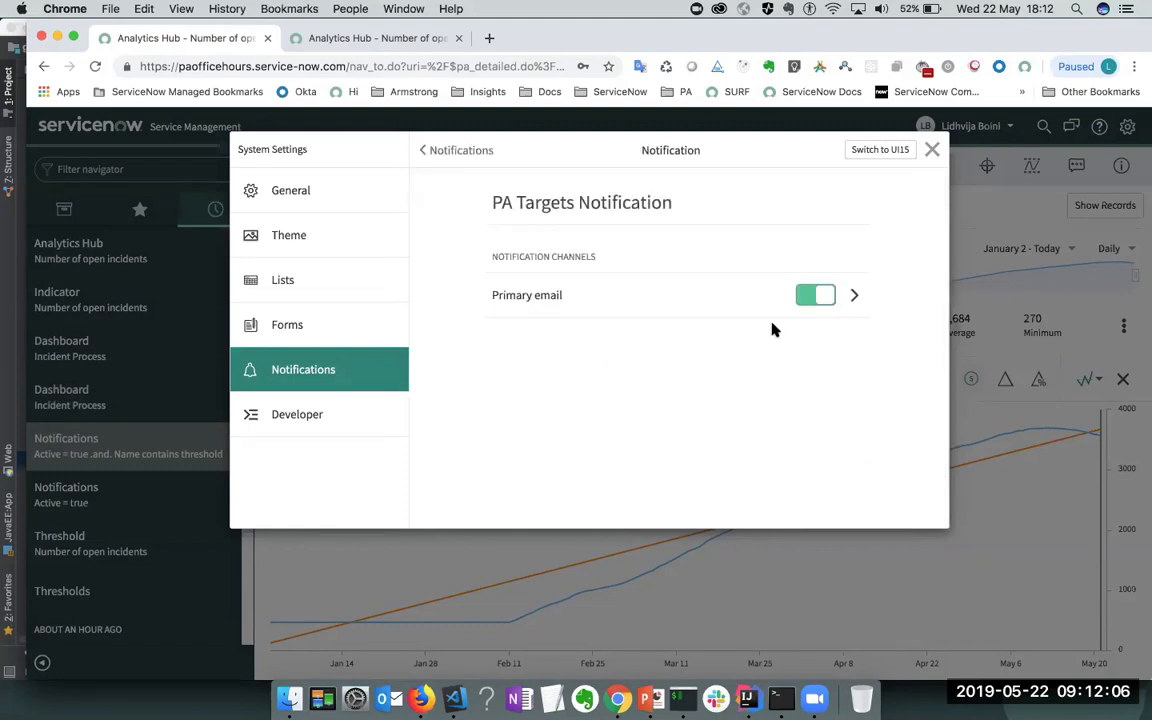
{"action": "left_click", "coordinate": [931, 152]}
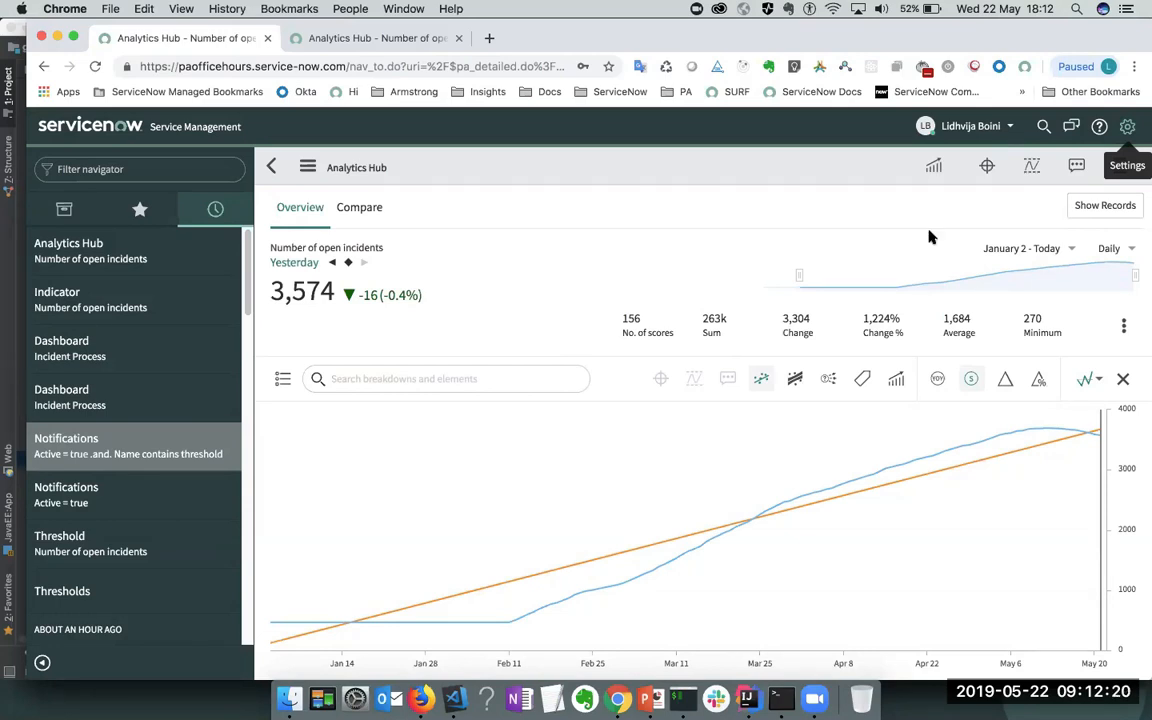
- Add a global All time high threshold (3,695) to the Number of open incidents chart
{"action": "left_click", "coordinate": [1033, 168]}
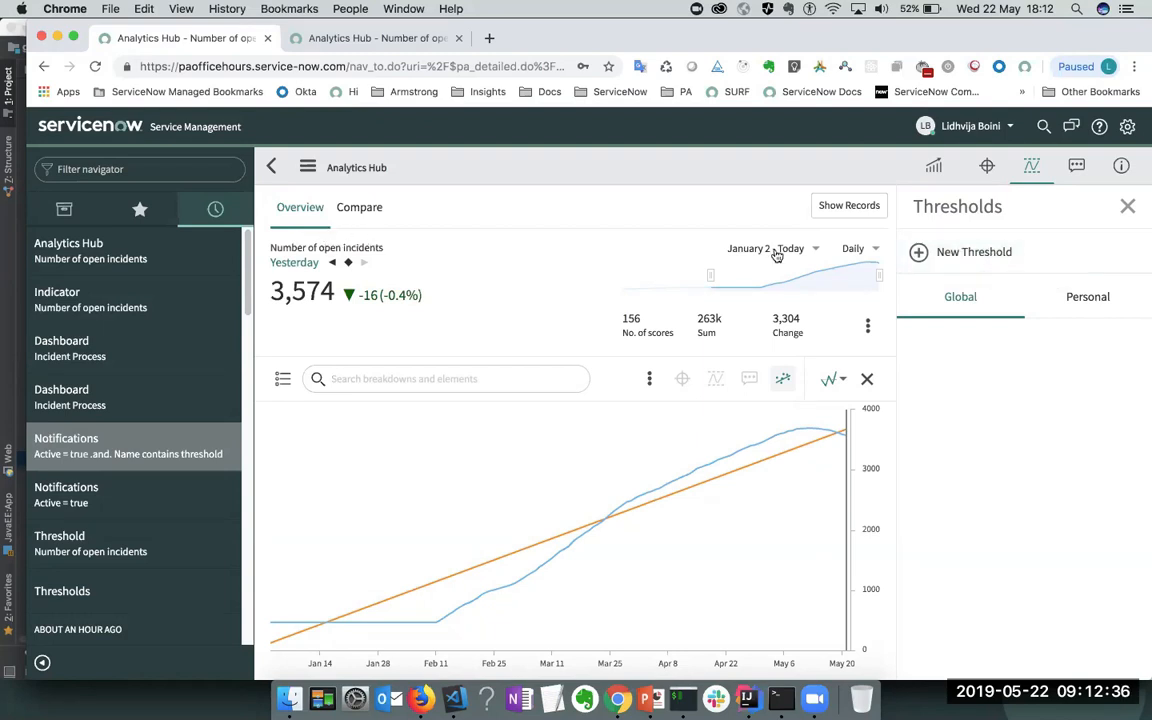
{"action": "left_click", "coordinate": [982, 260]}
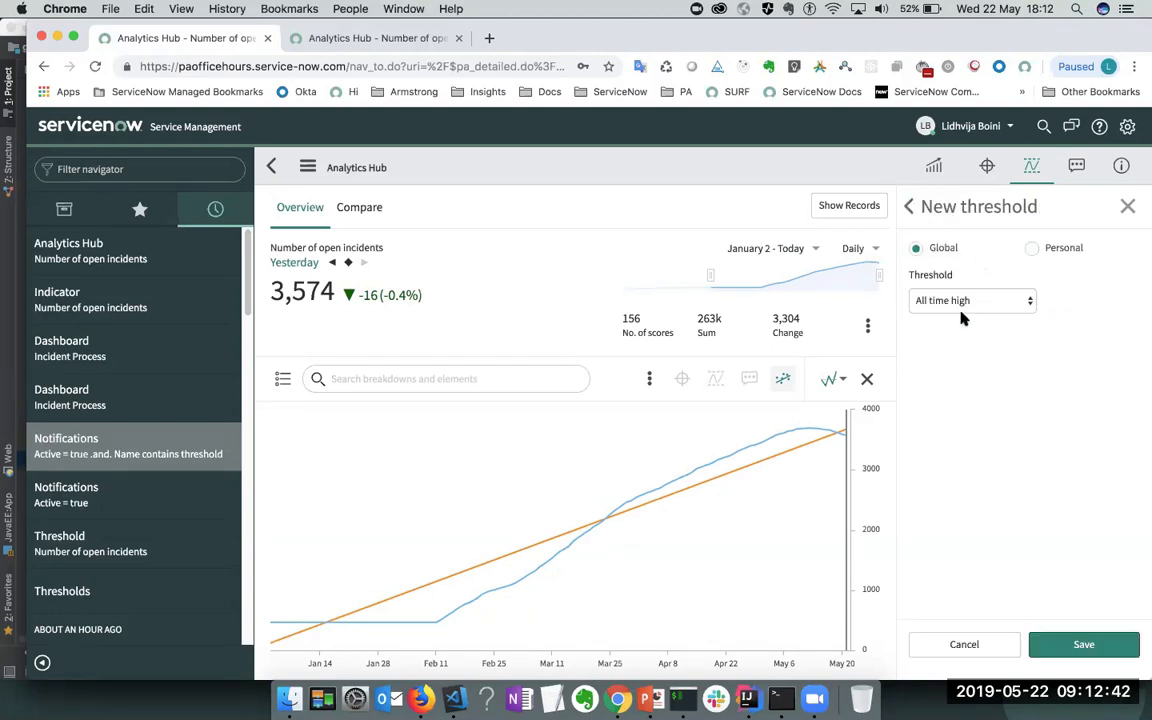
{"action": "left_click", "coordinate": [1081, 645]}
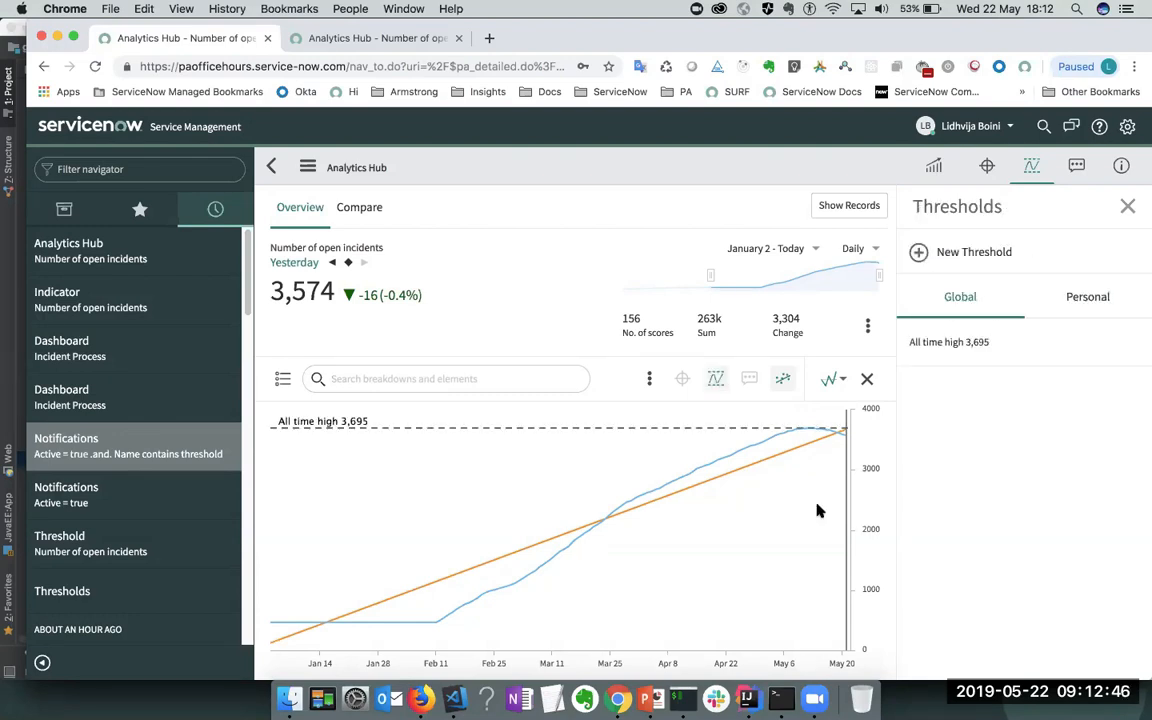
{"action": "mouse_move", "coordinate": [838, 434]}
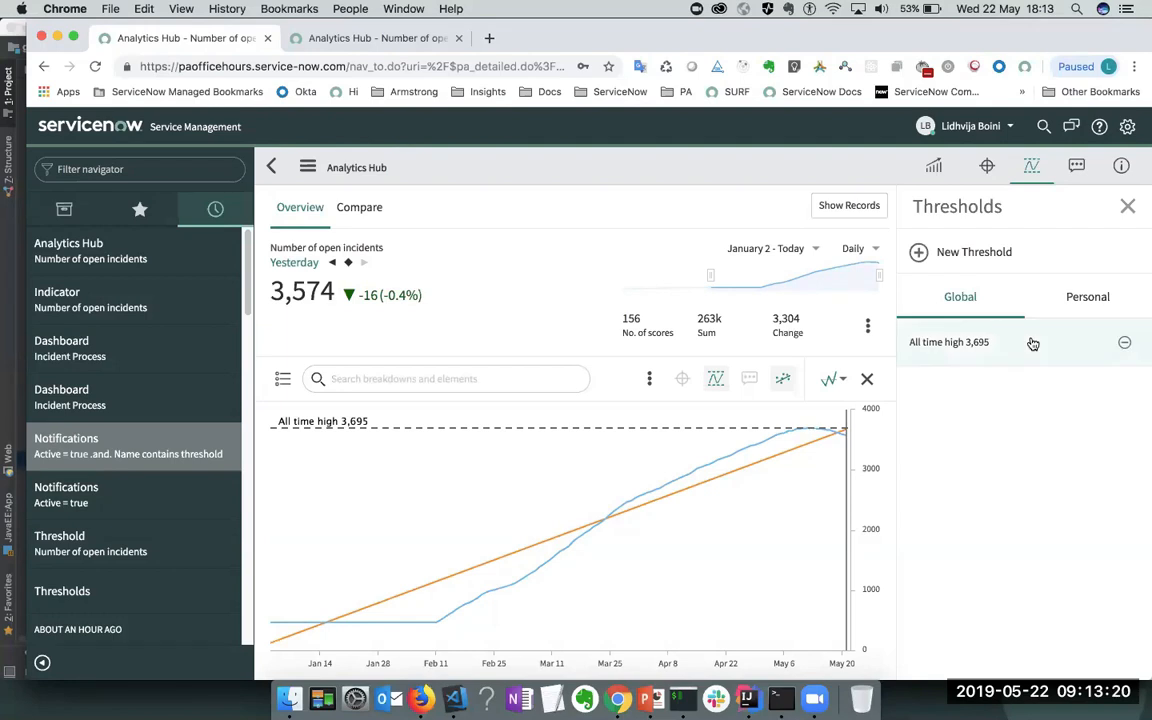
- Add a global More than 2,500 threshold to the chart
{"action": "left_click", "coordinate": [973, 258]}
{"action": "left_click", "coordinate": [972, 300]}
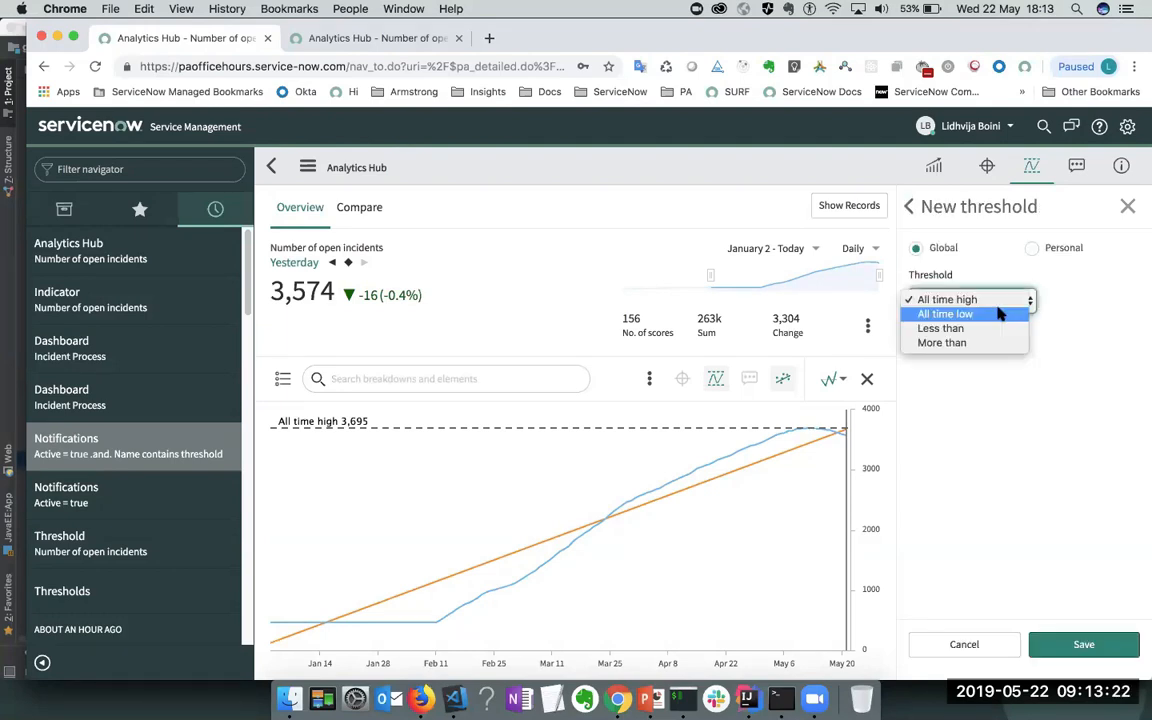
{"action": "left_click", "coordinate": [948, 343]}
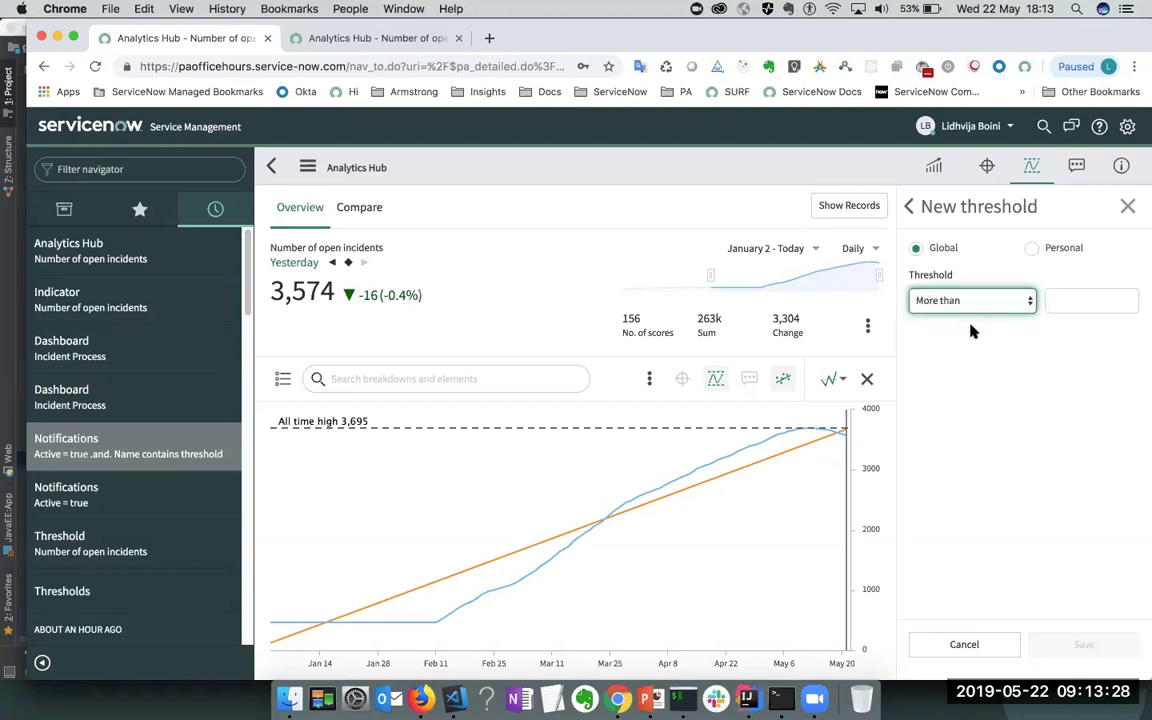
{"action": "left_click", "coordinate": [1073, 302]}
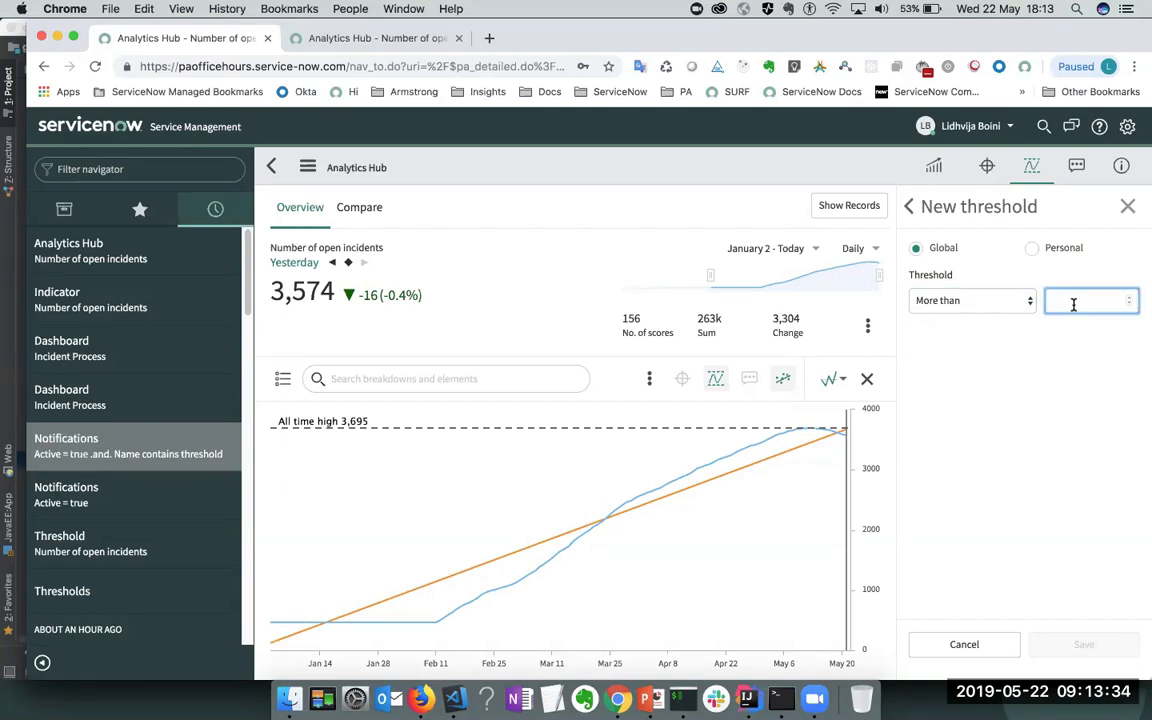
{"action": "type", "text": "2500"}
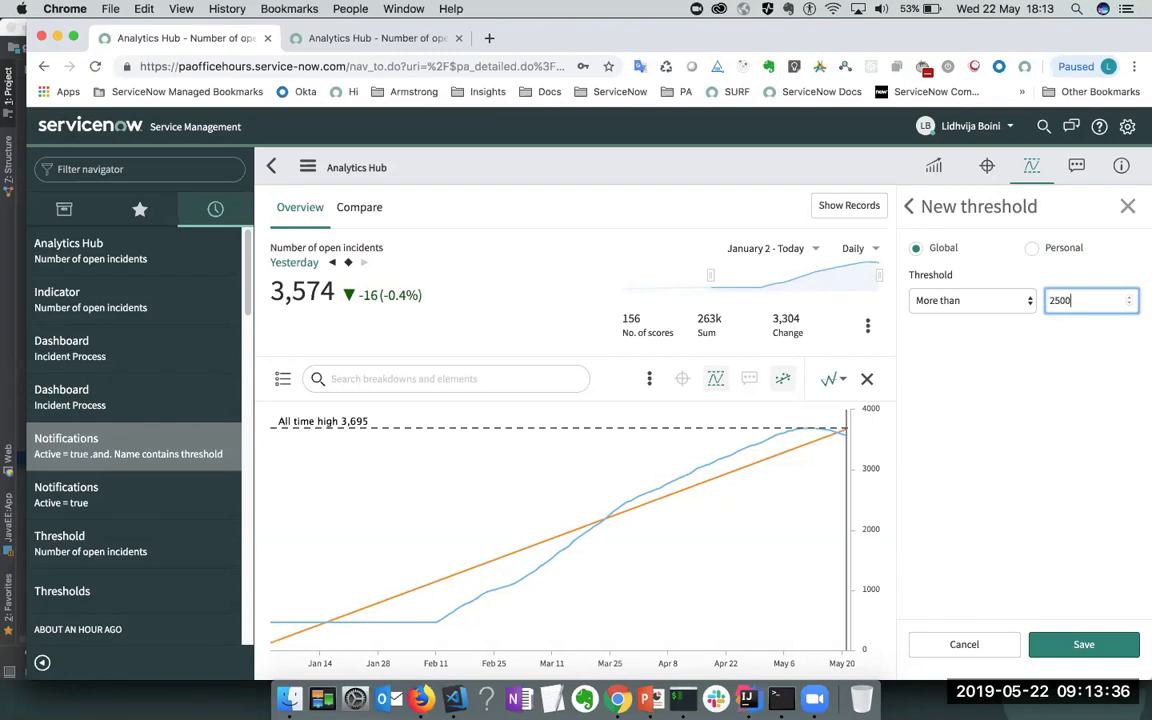
{"action": "left_click", "coordinate": [1090, 644]}
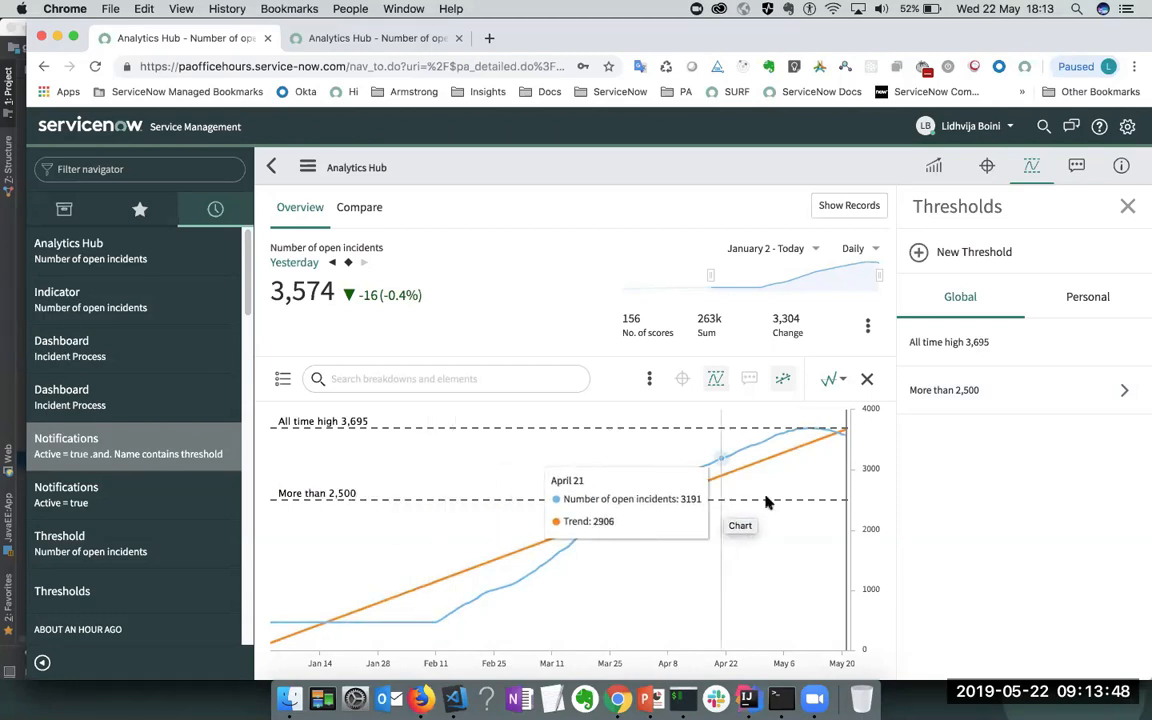
- Abandon a third new threshold unsaved and view the empty Personal thresholds list
{"action": "left_click", "coordinate": [975, 252]}
{"action": "left_click", "coordinate": [968, 300]}
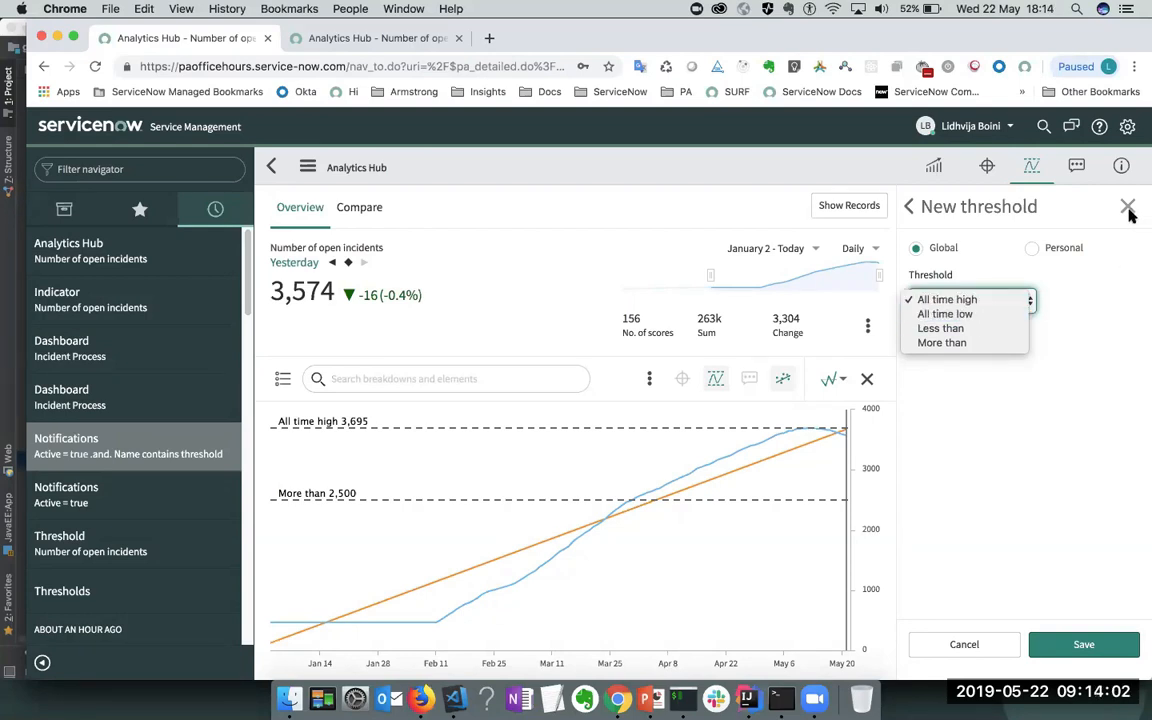
{"action": "left_click", "coordinate": [908, 212]}
{"action": "left_click", "coordinate": [909, 207]}
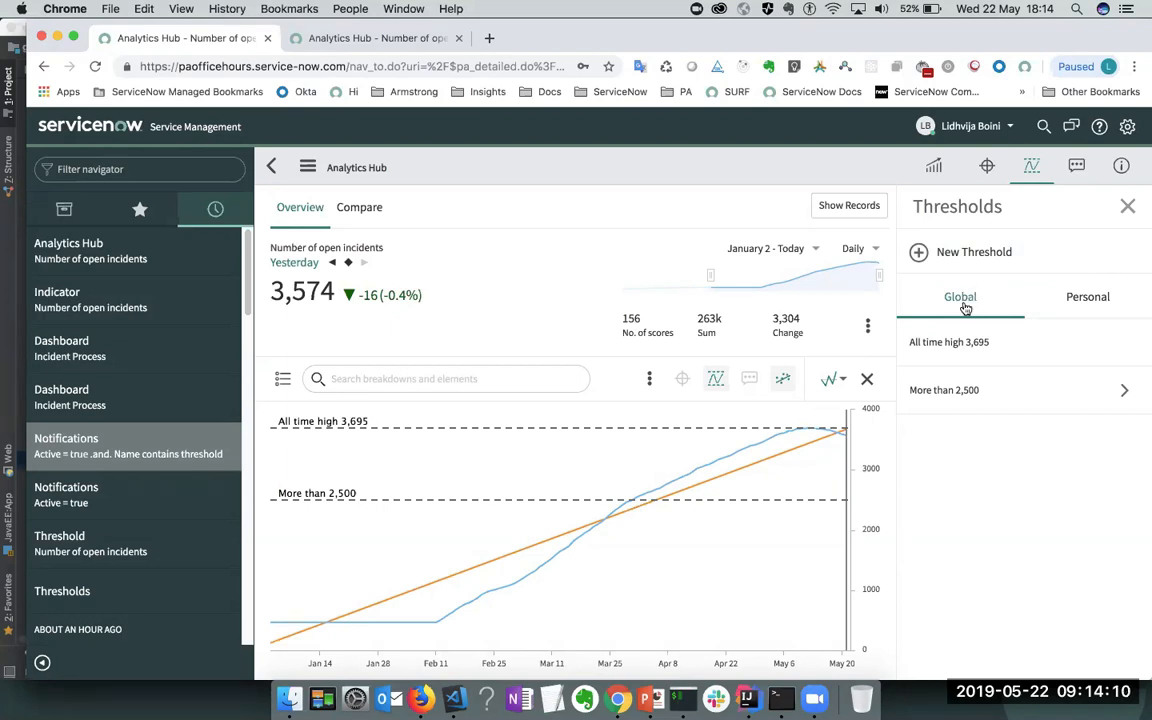
{"action": "left_click", "coordinate": [1097, 298]}
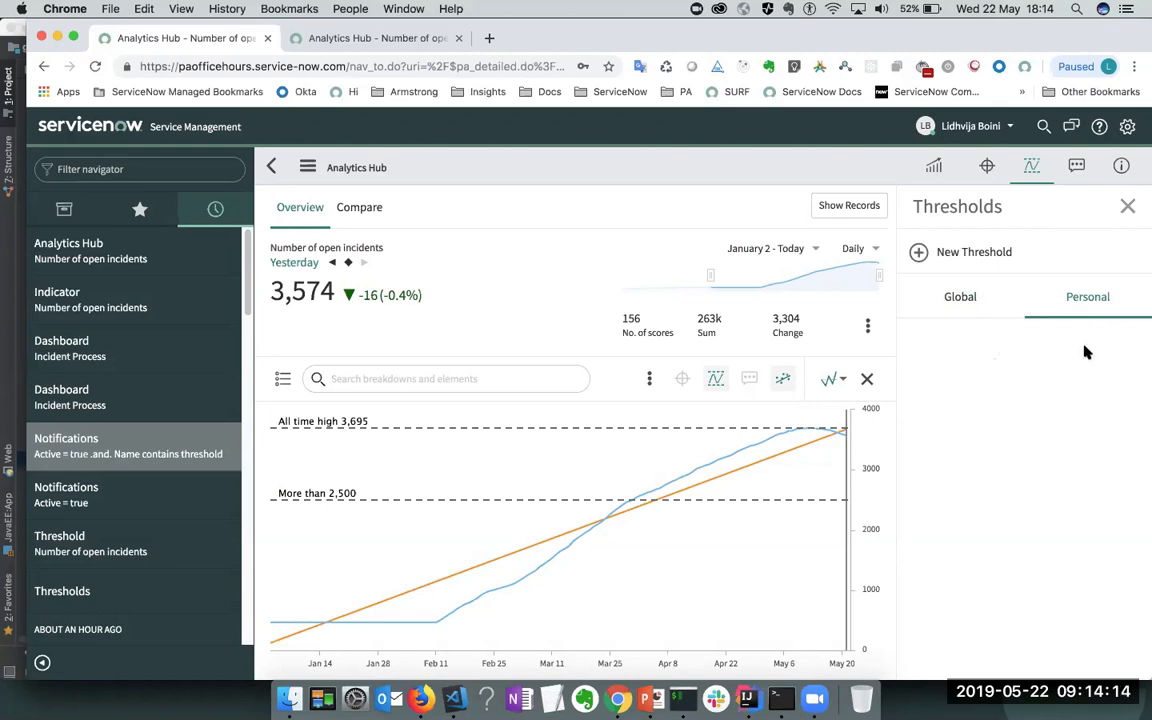
- Add a personal Less than 1,500 threshold and close the Thresholds panel
{"action": "left_click", "coordinate": [999, 262]}
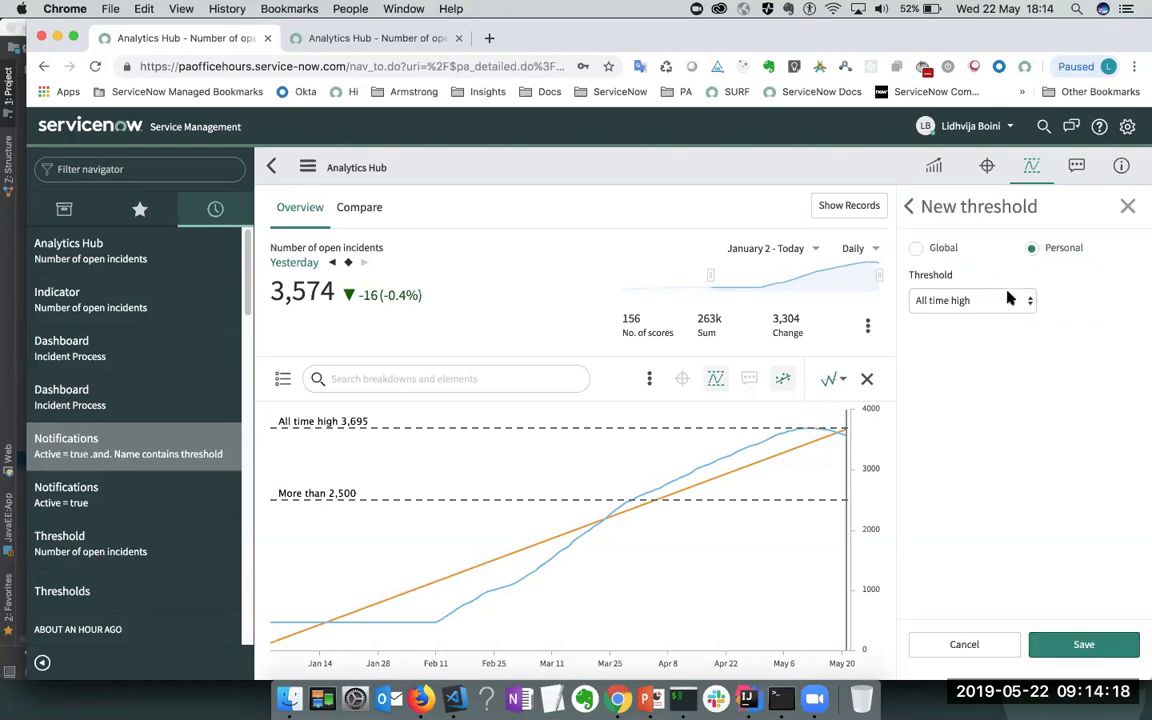
{"action": "left_click", "coordinate": [1003, 307]}
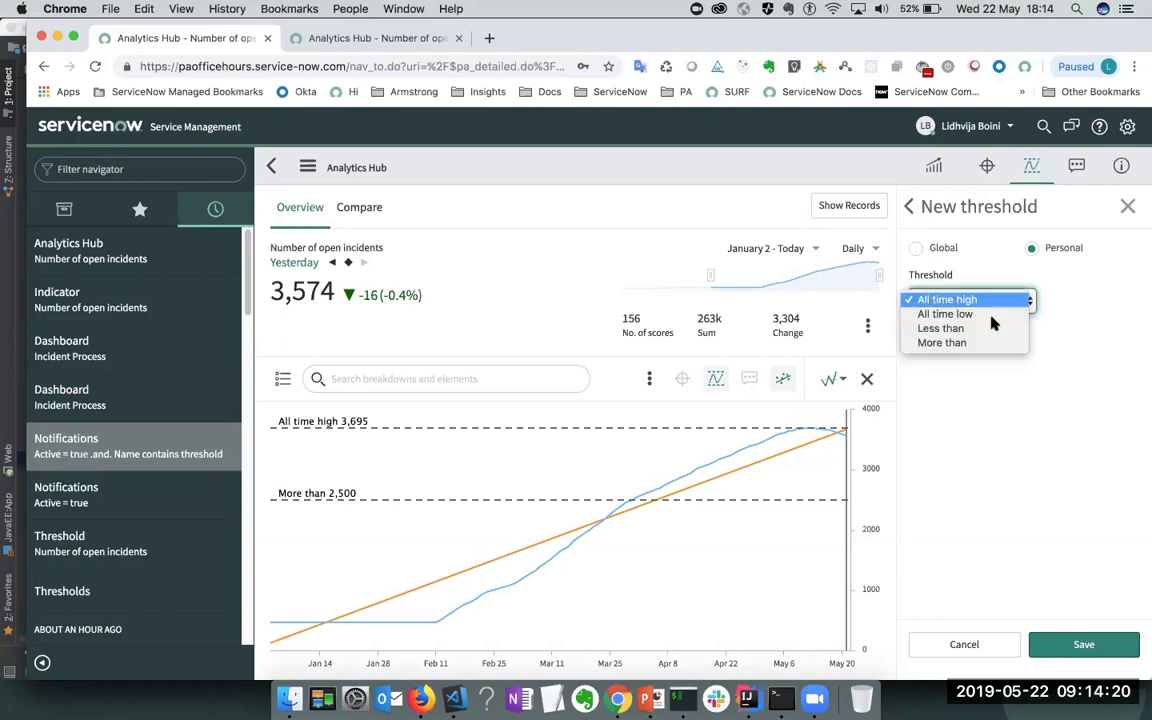
{"action": "left_click", "coordinate": [935, 326]}
{"action": "left_click", "coordinate": [1086, 300]}
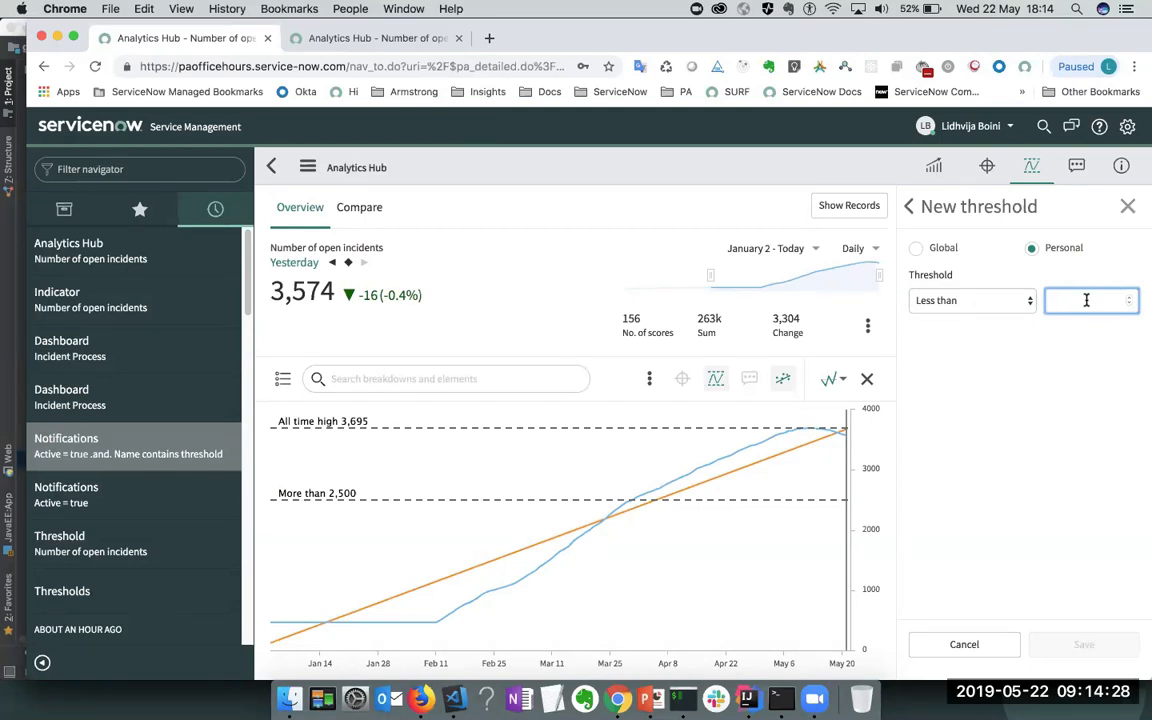
{"action": "type", "text": "60"}
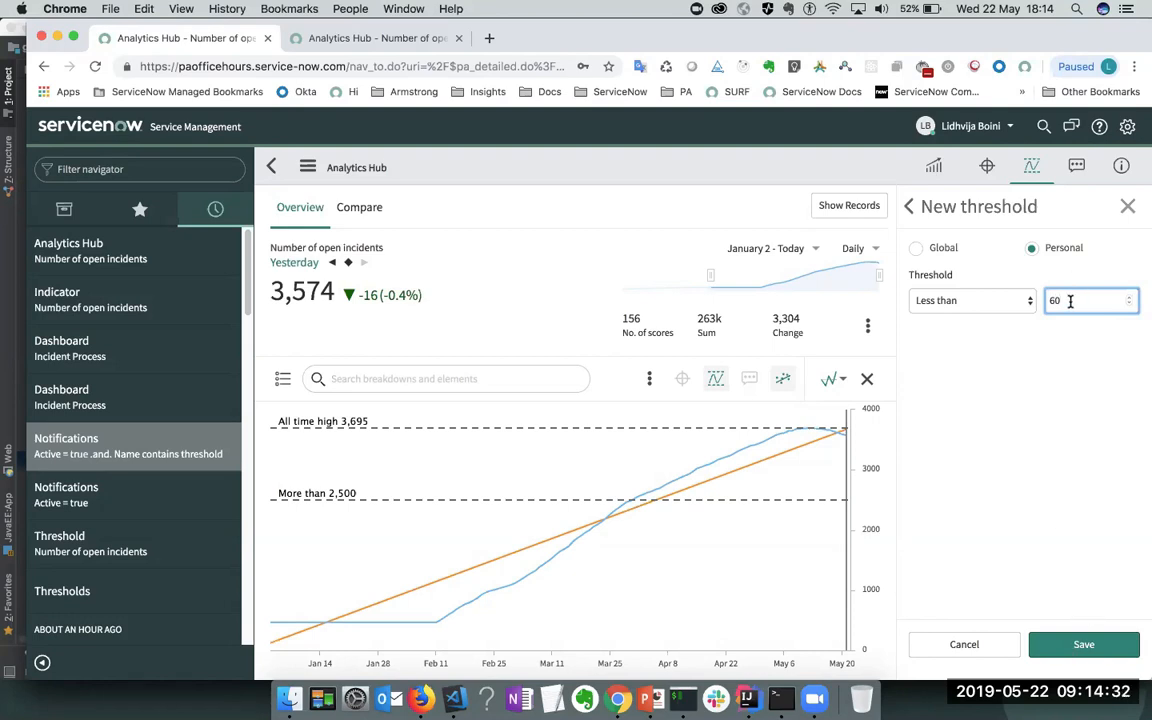
{"action": "key", "text": "BackSpace"}
{"action": "key", "text": "BackSpace"}
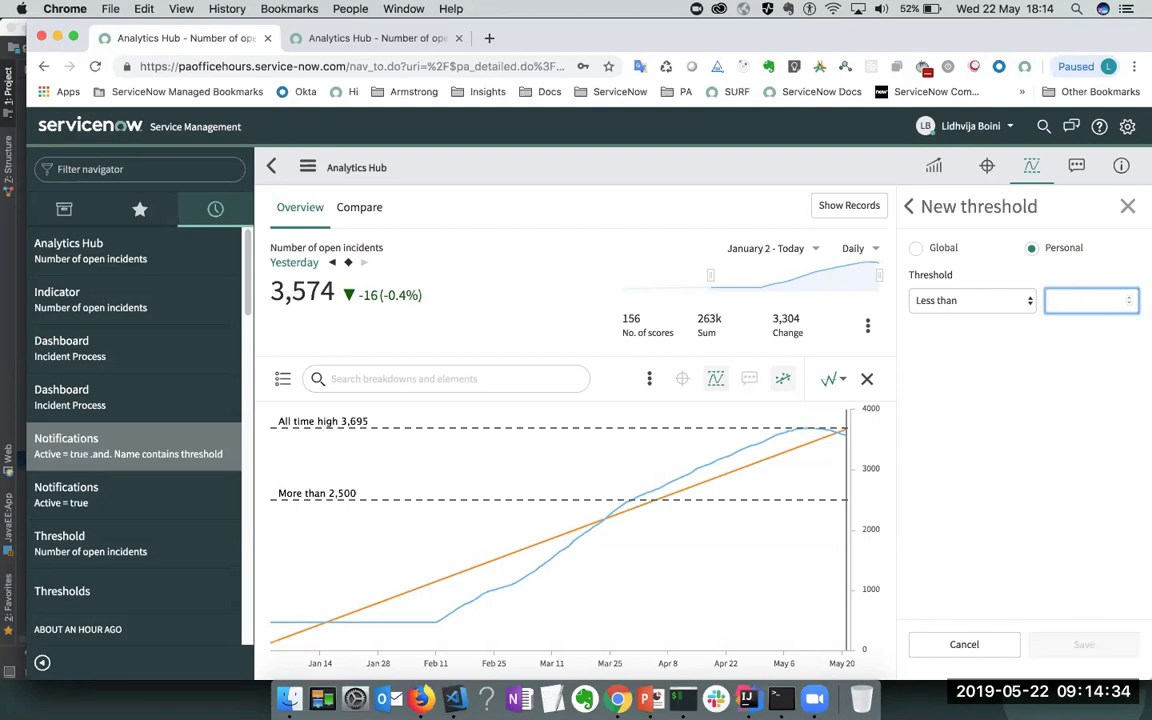
{"action": "type", "text": "1"}
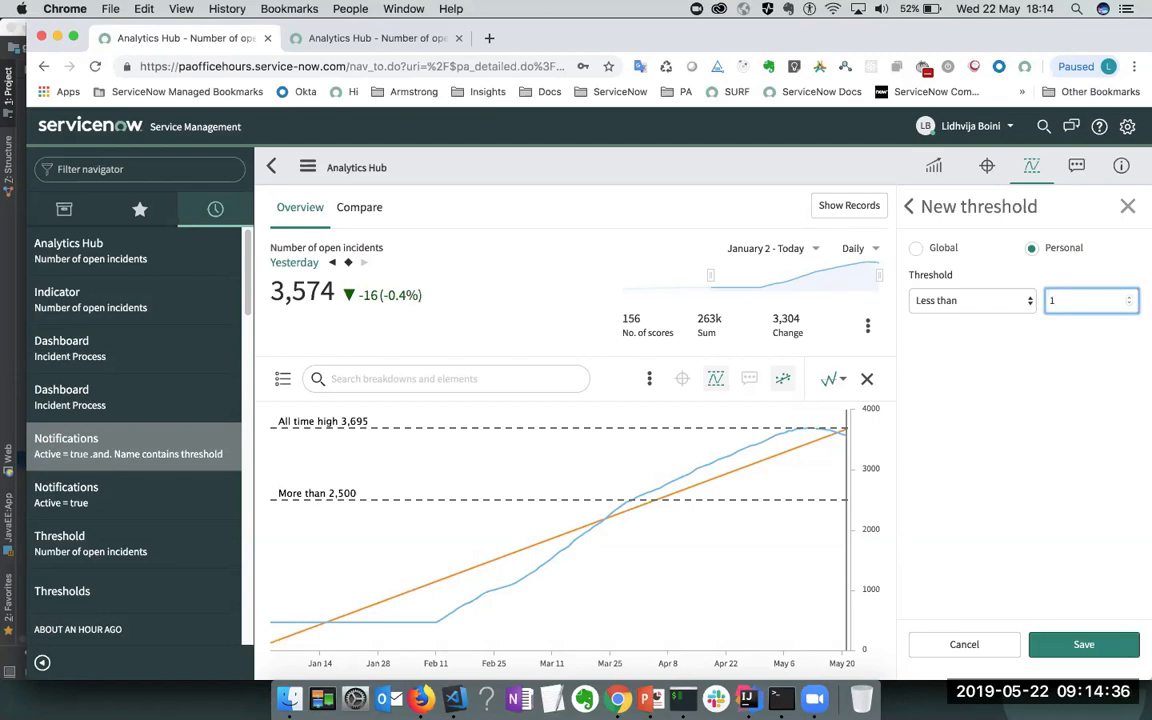
{"action": "type", "text": "500"}
{"action": "left_click", "coordinate": [1090, 644]}
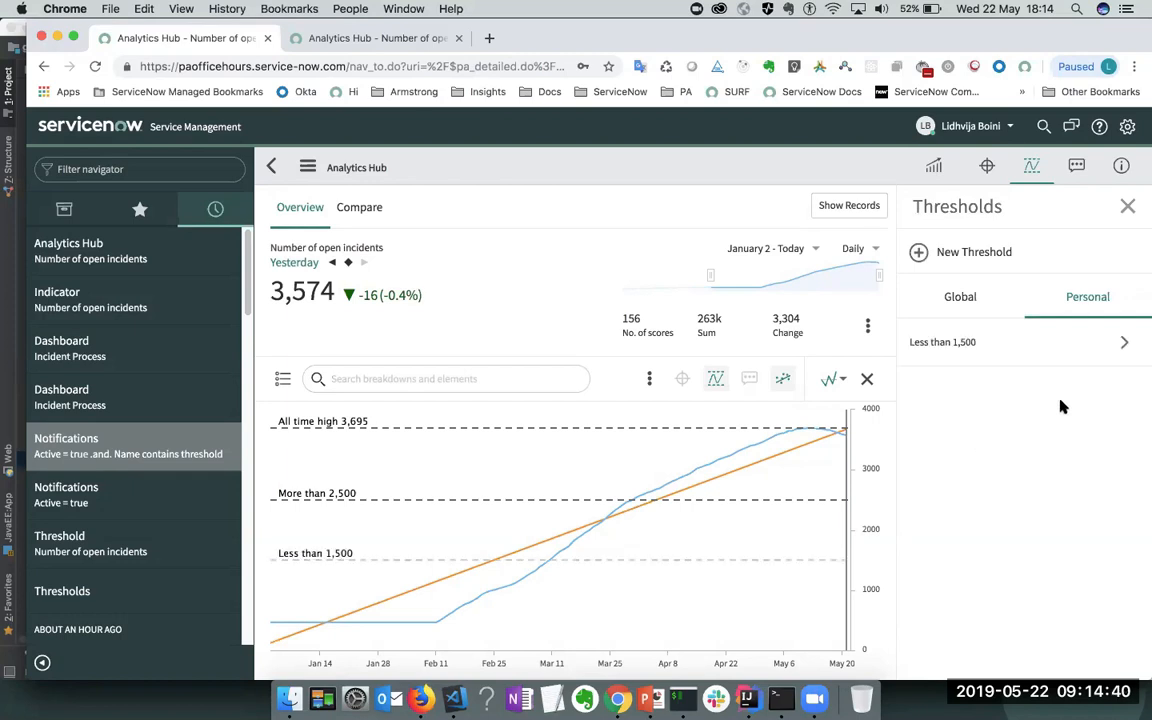
{"action": "left_click", "coordinate": [1128, 207]}
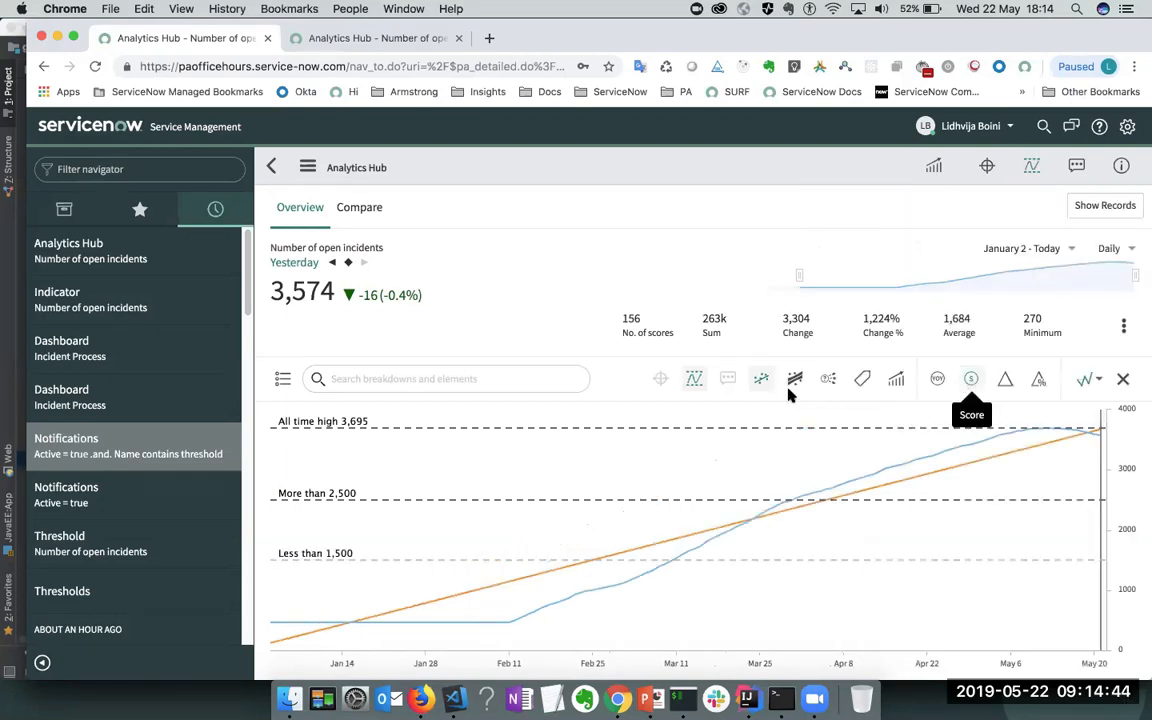
- Toggle the threshold lines off and on, then show the Priority, Category, Assignment Group, State breakdowns
{"action": "left_click", "coordinate": [694, 384]}
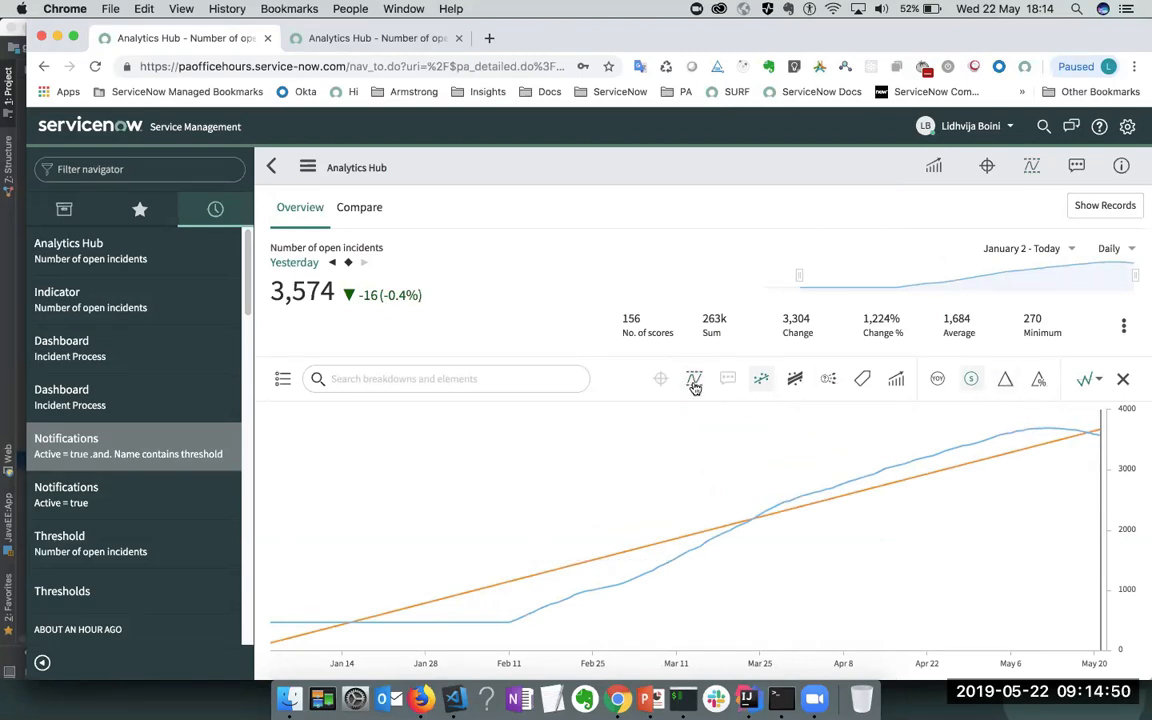
{"action": "left_click", "coordinate": [694, 386]}
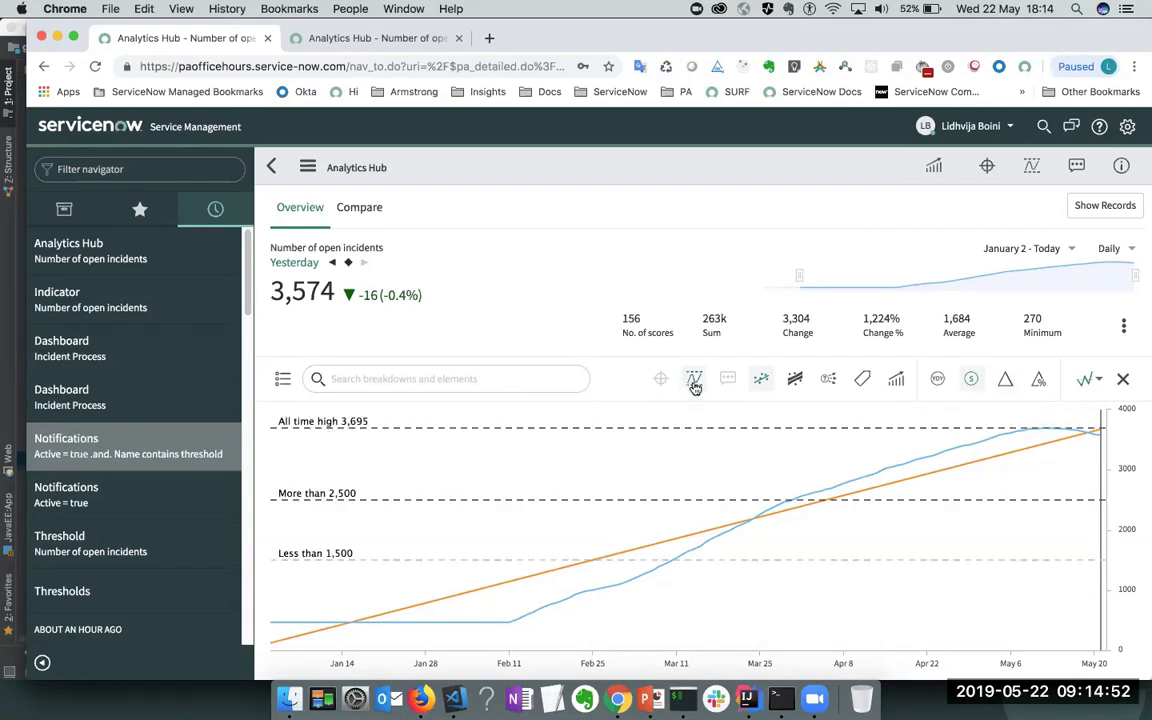
{"action": "left_click", "coordinate": [694, 386]}
{"action": "left_click", "coordinate": [694, 386]}
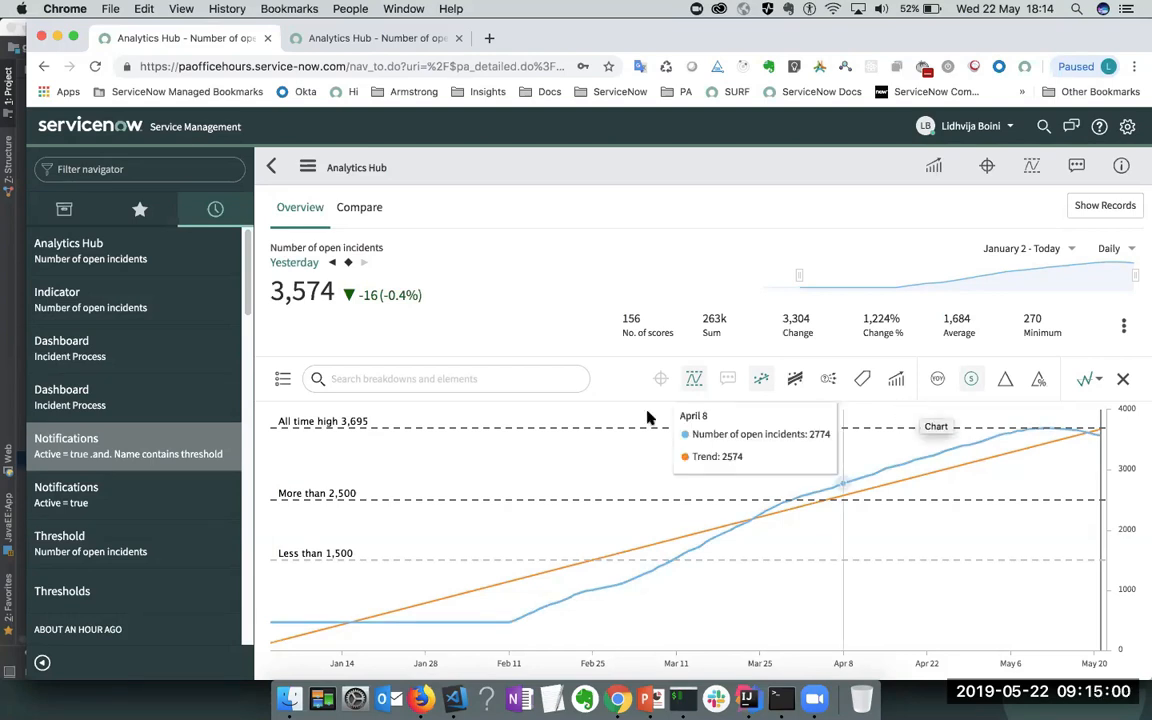
{"action": "left_click", "coordinate": [283, 378]}
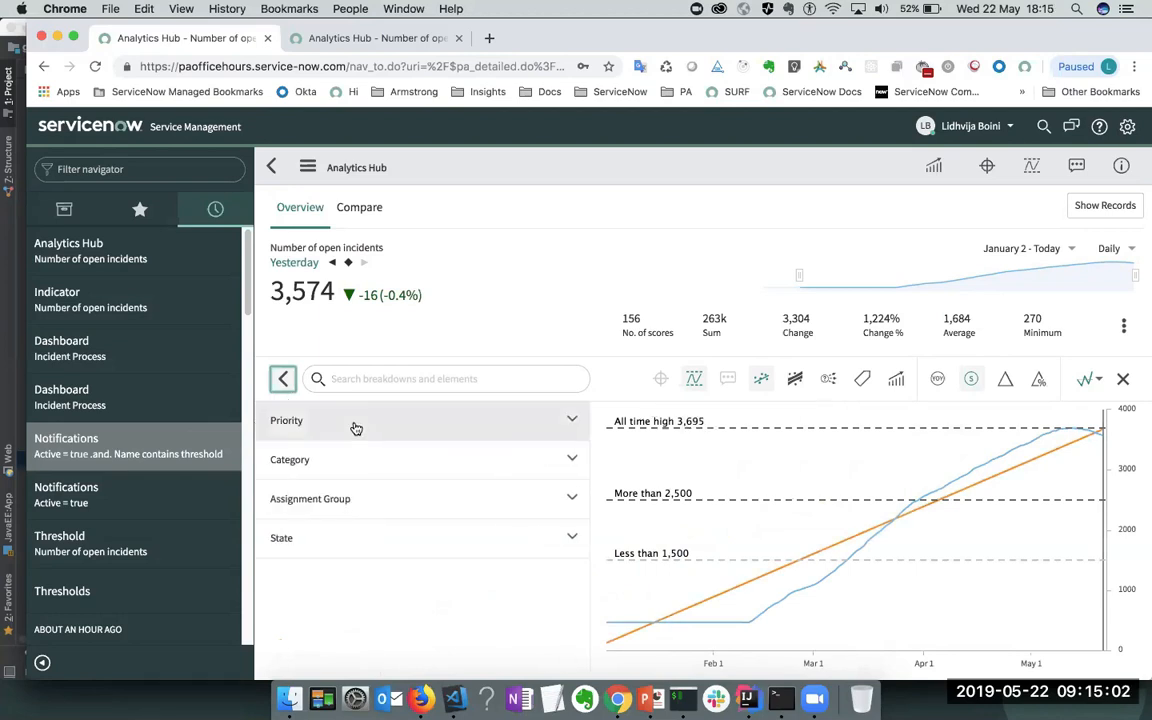
- Filter the open incidents analysis to Category = Network and review its thresholds
{"action": "left_click", "coordinate": [381, 458]}
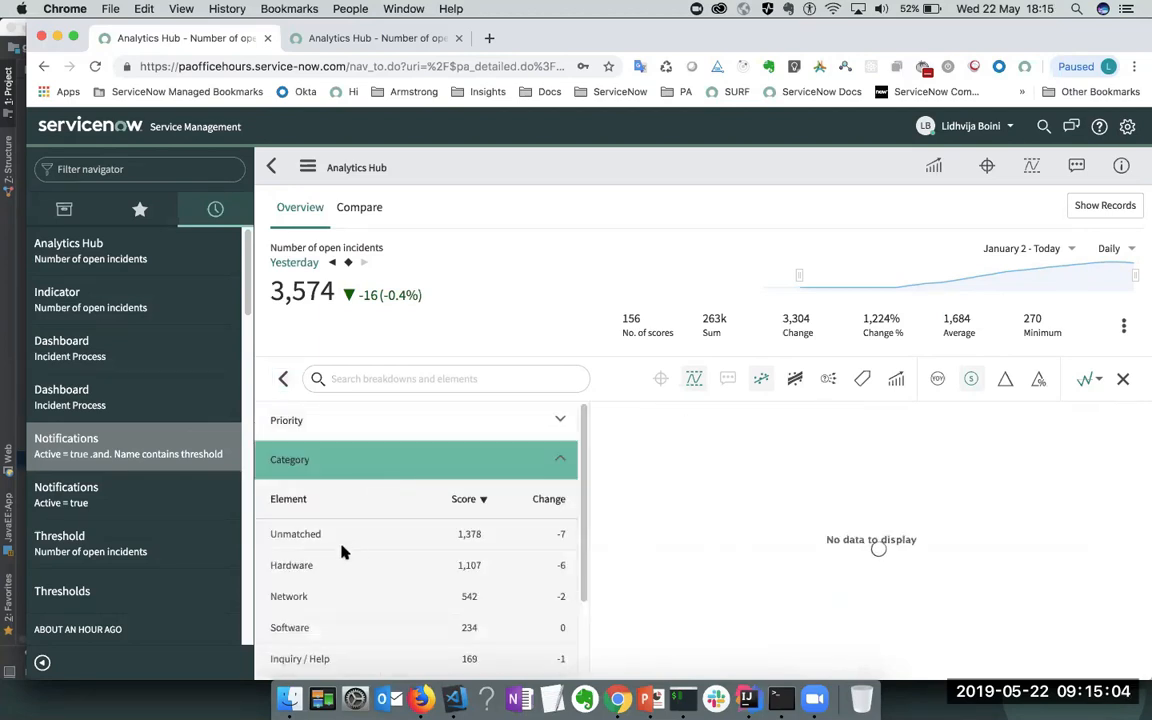
{"action": "left_click", "coordinate": [311, 596]}
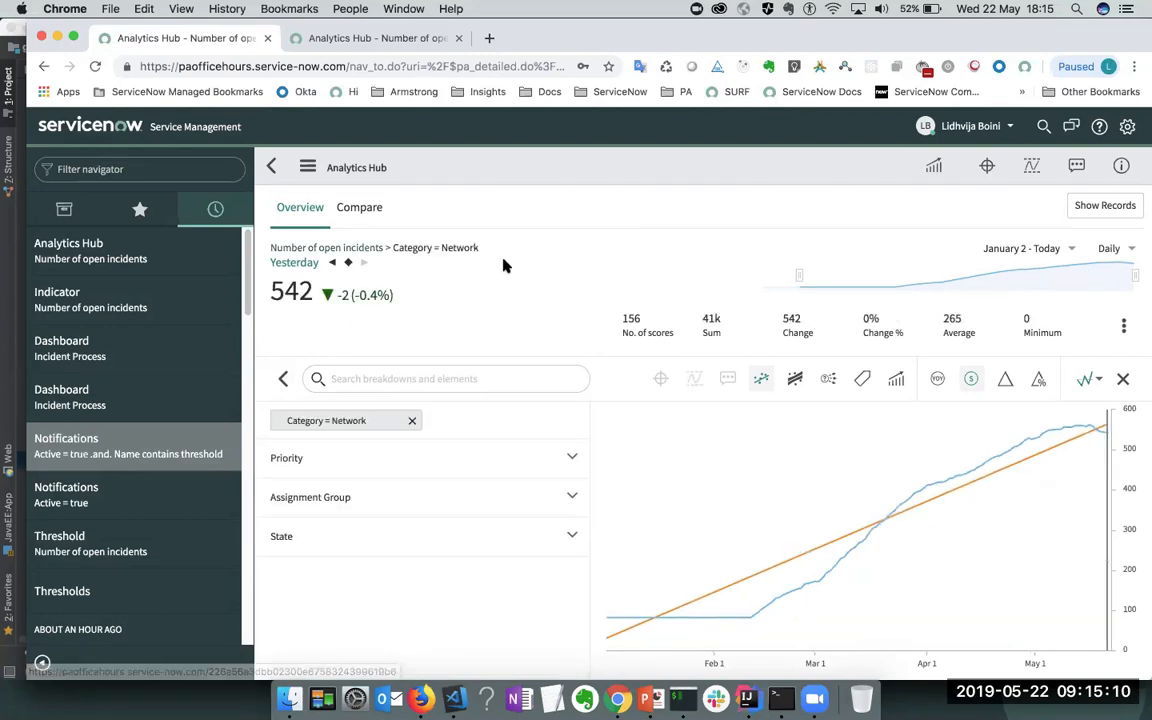
{"action": "left_click", "coordinate": [1034, 169]}
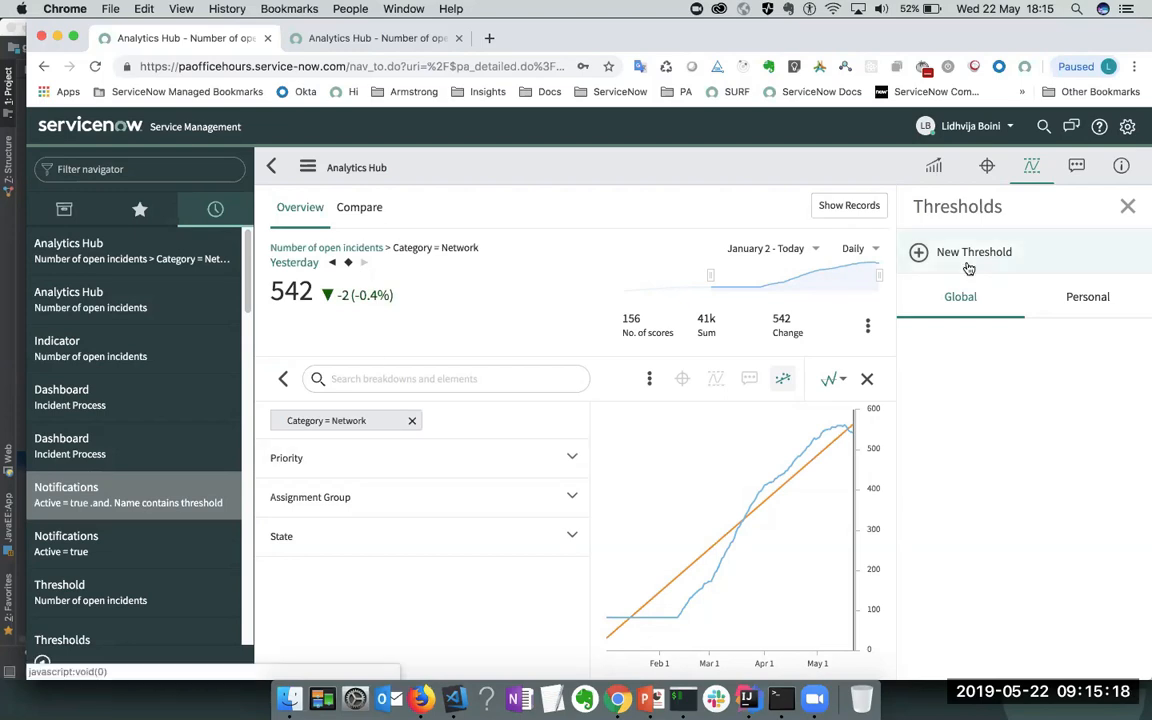
{"action": "left_click", "coordinate": [1127, 208]}
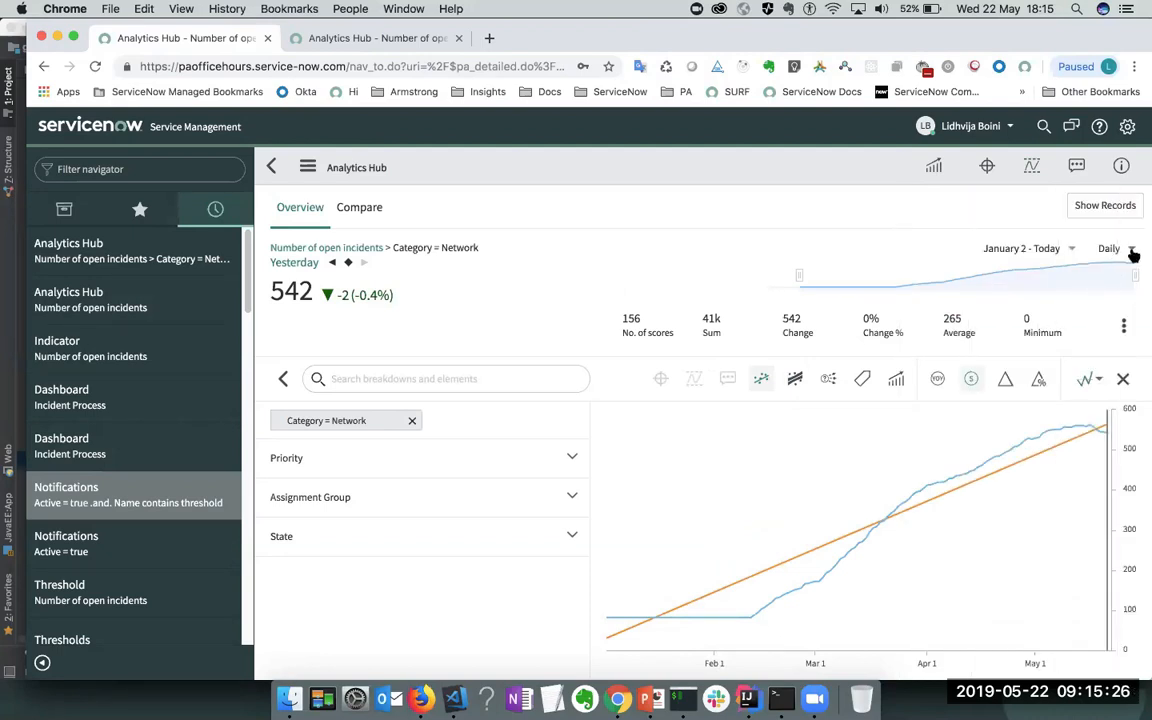
- Aggregate the scores as a 7d running SUM and show the empty targets list
{"action": "left_click", "coordinate": [1132, 251]}
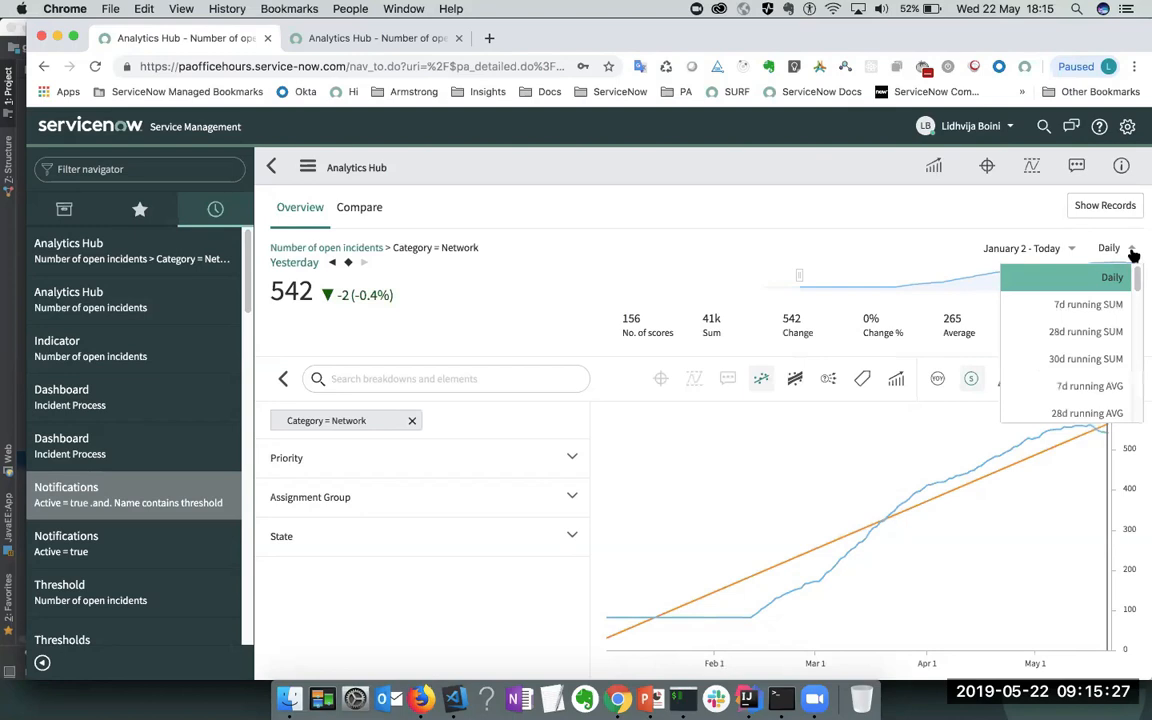
{"action": "left_click", "coordinate": [1072, 317]}
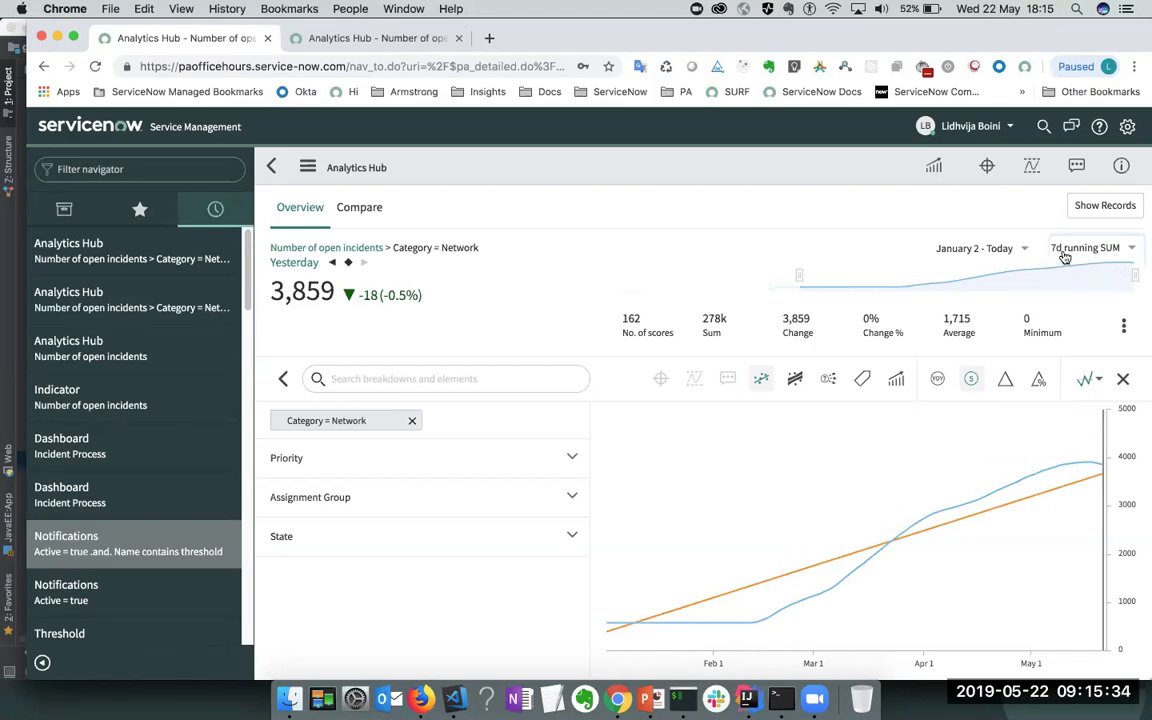
{"action": "left_click", "coordinate": [990, 172]}
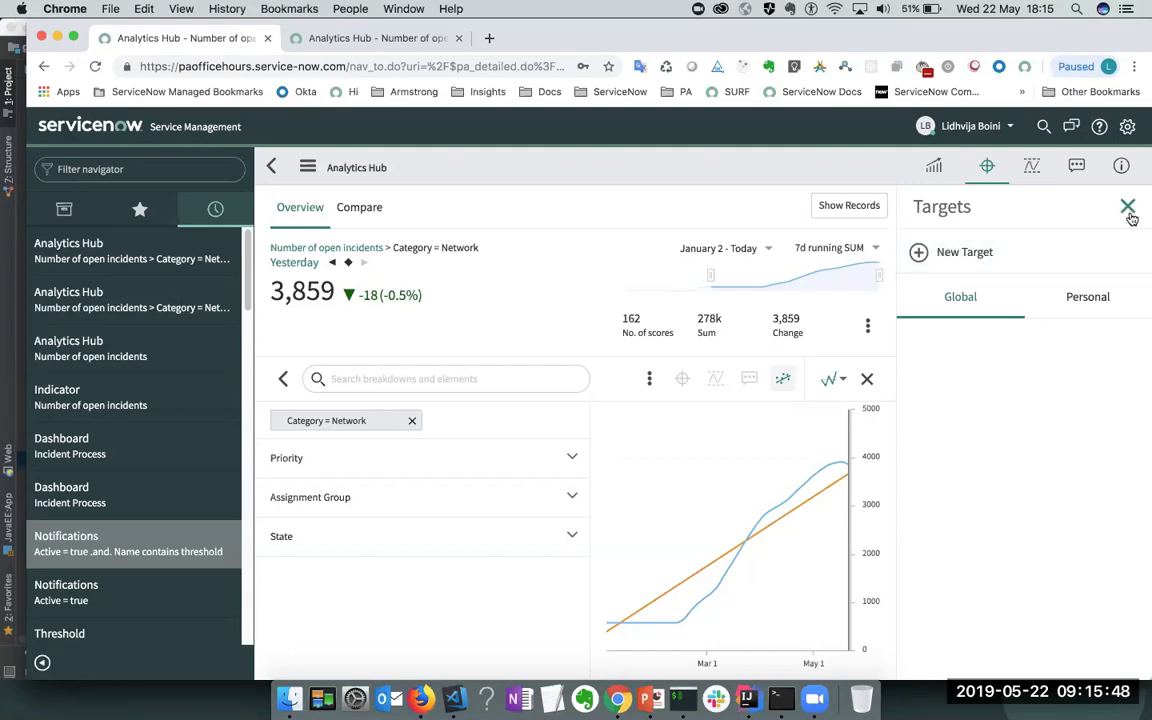
- Close the Targets panel and leave the Analytics Hub analysis
{"action": "left_click", "coordinate": [895, 212]}
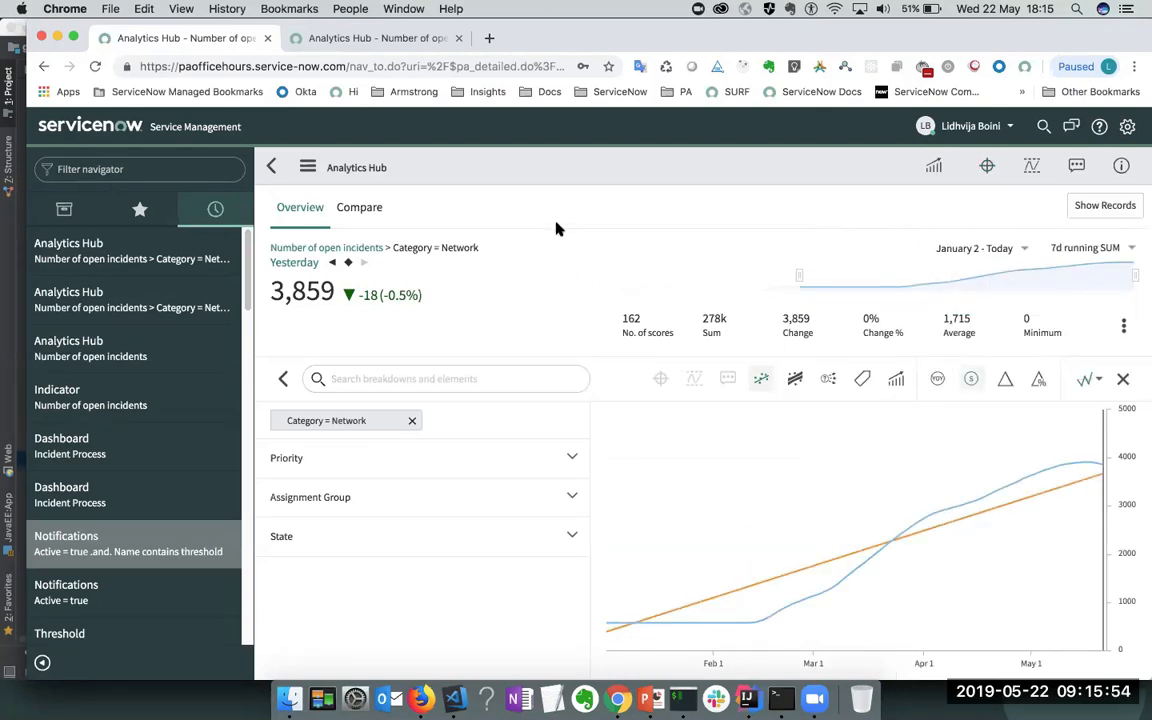
{"action": "left_click", "coordinate": [271, 167]}
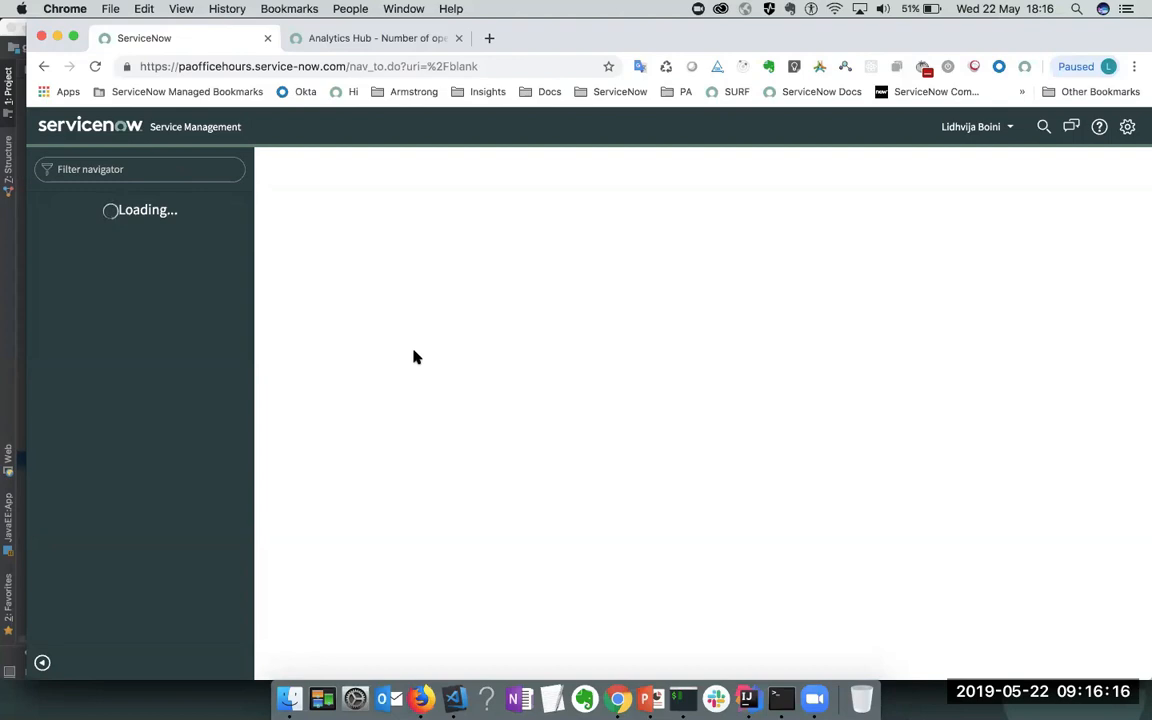
- Remove 'uri=%2Fblank' from the end of the URL to reload the Incident Process dashboard
{"action": "left_click", "coordinate": [190, 173]}
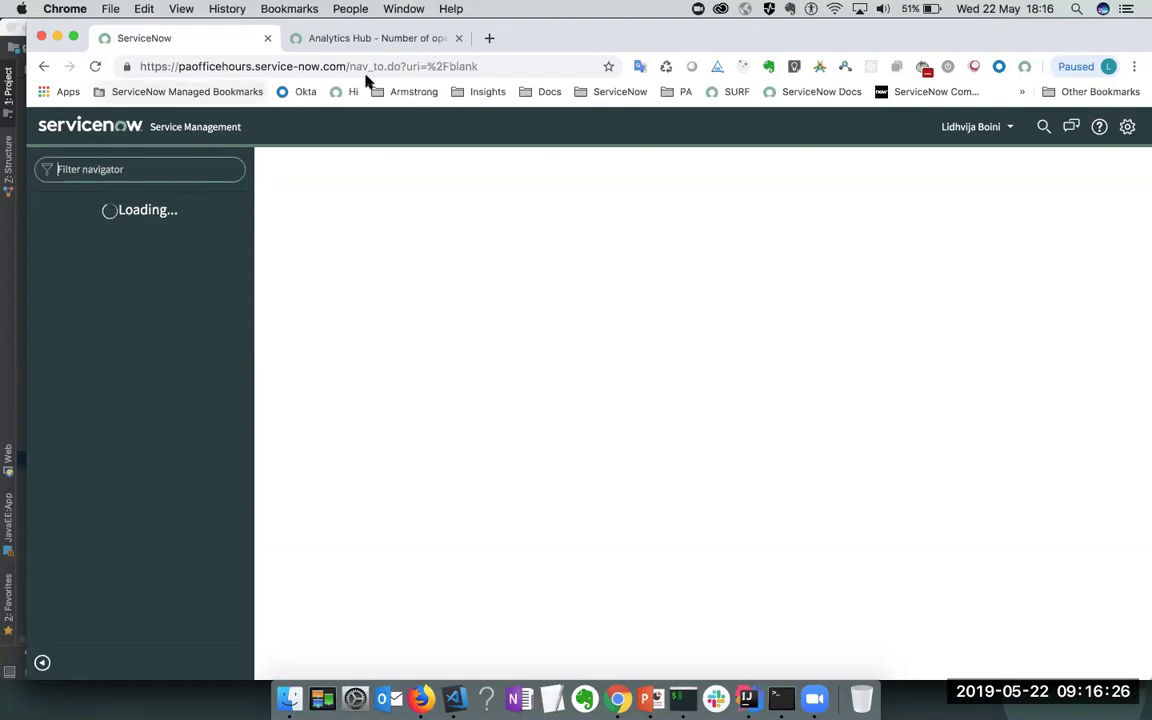
{"action": "left_click", "coordinate": [383, 64]}
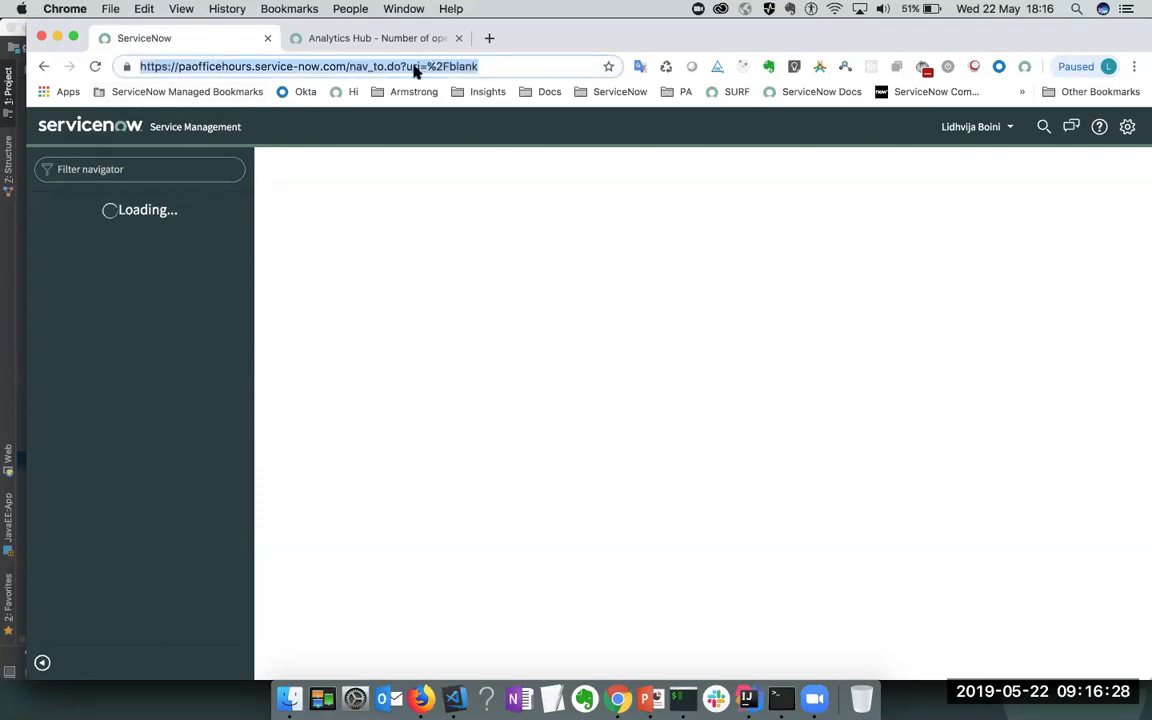
{"action": "left_click", "coordinate": [402, 66]}
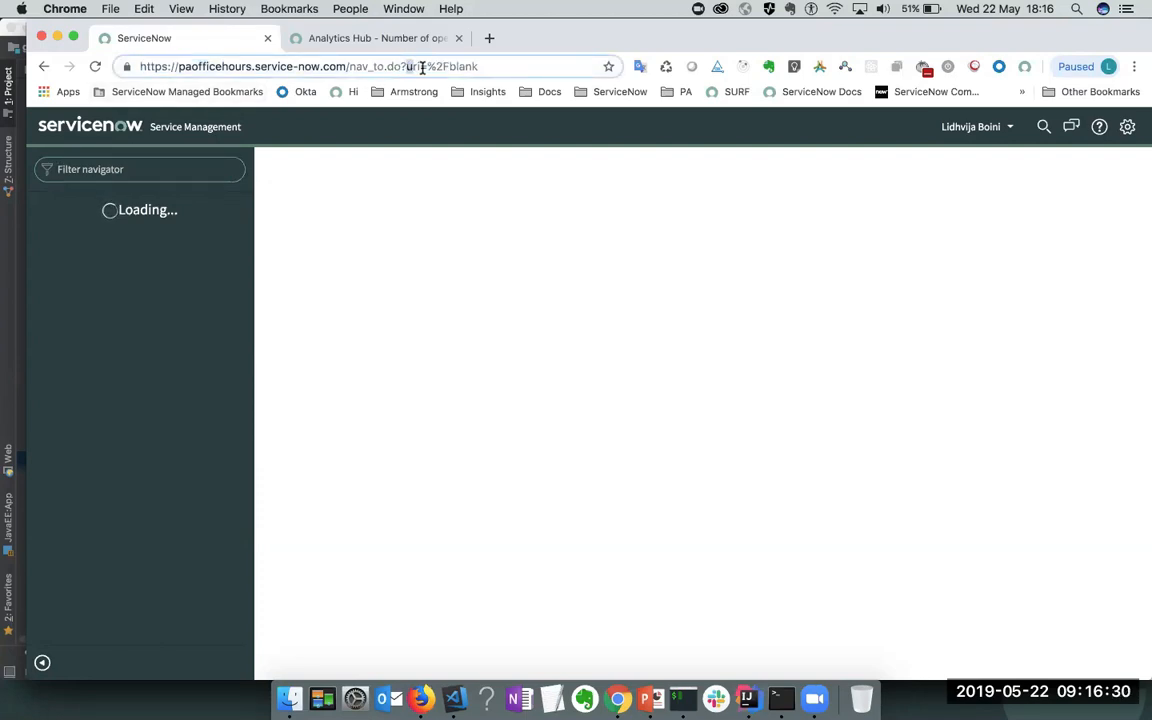
{"action": "left_click", "coordinate": [404, 65]}
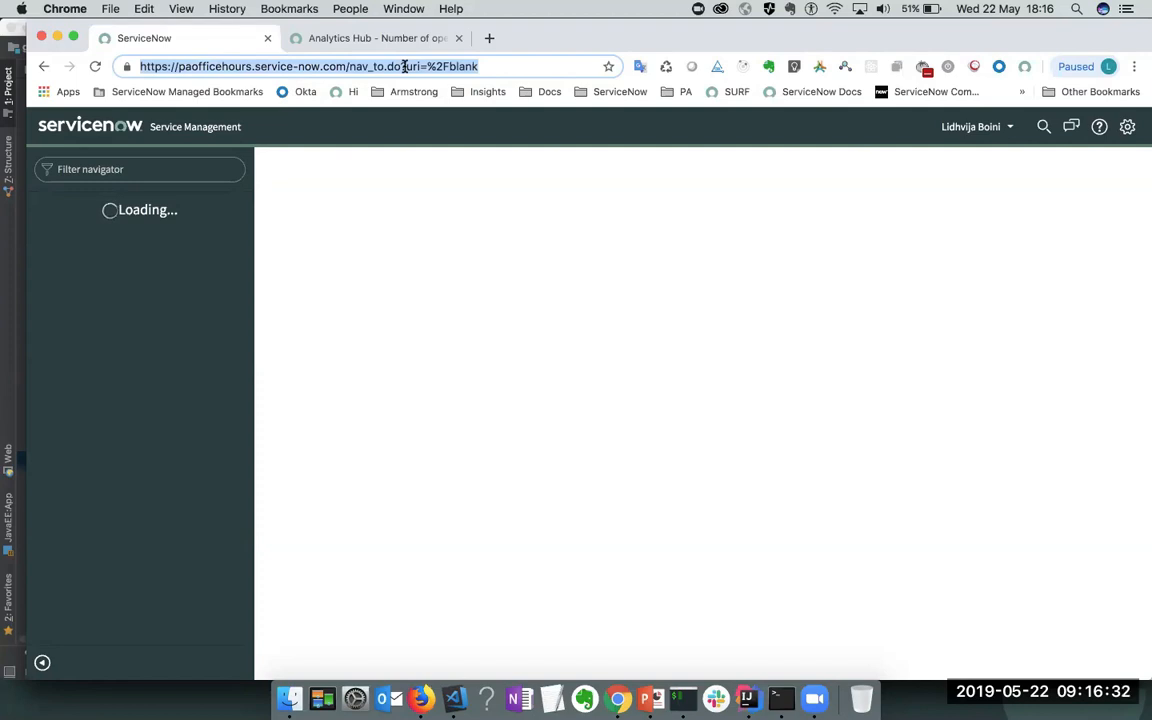
{"action": "left_click", "coordinate": [404, 66]}
{"action": "left_click_drag", "start_coordinate": [404, 66], "coordinate": [571, 66]}
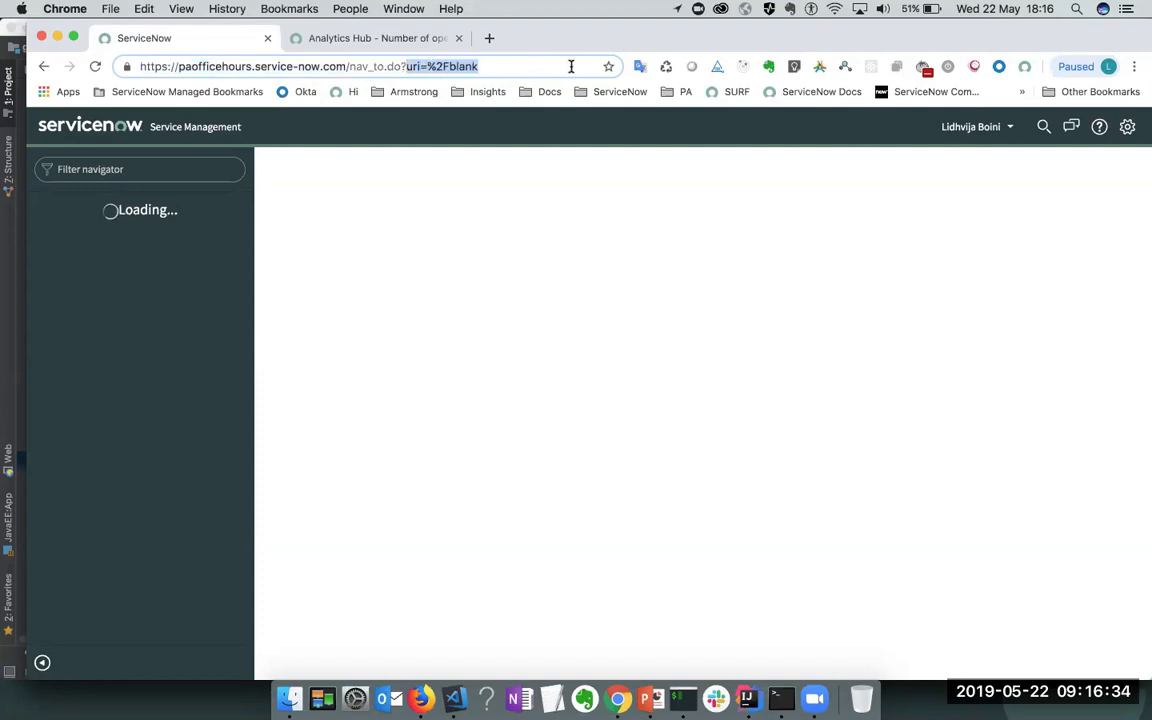
{"action": "key", "text": "BackSpace"}
{"action": "key", "text": "Return"}
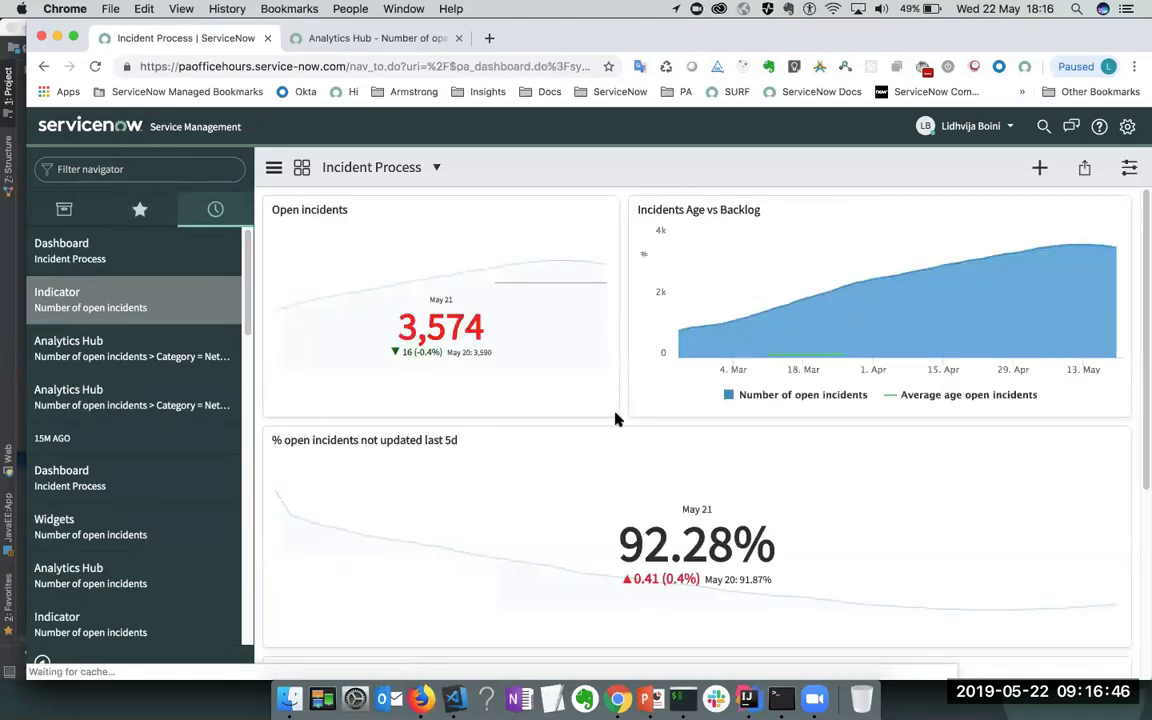
- Enter dashboard edit mode and open the Number of open incidents widget's settings form
{"action": "scroll", "coordinate": [612, 418], "scroll_direction": "down", "scroll_amount": 5}
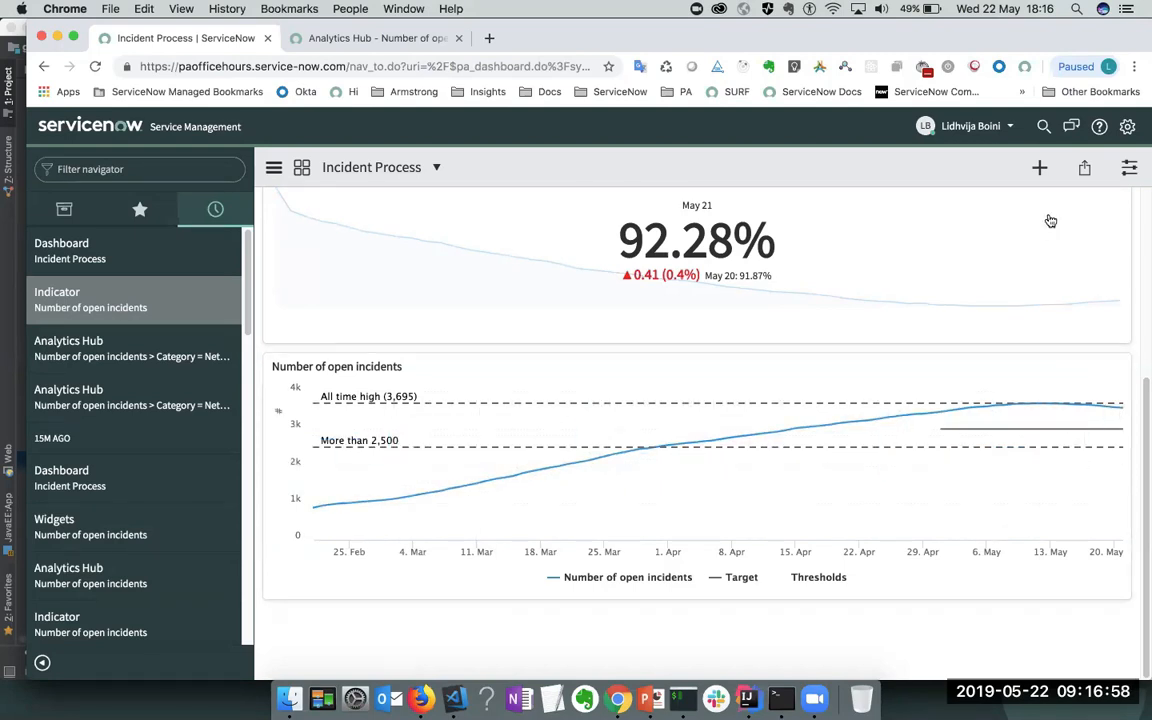
{"action": "left_click", "coordinate": [1035, 178]}
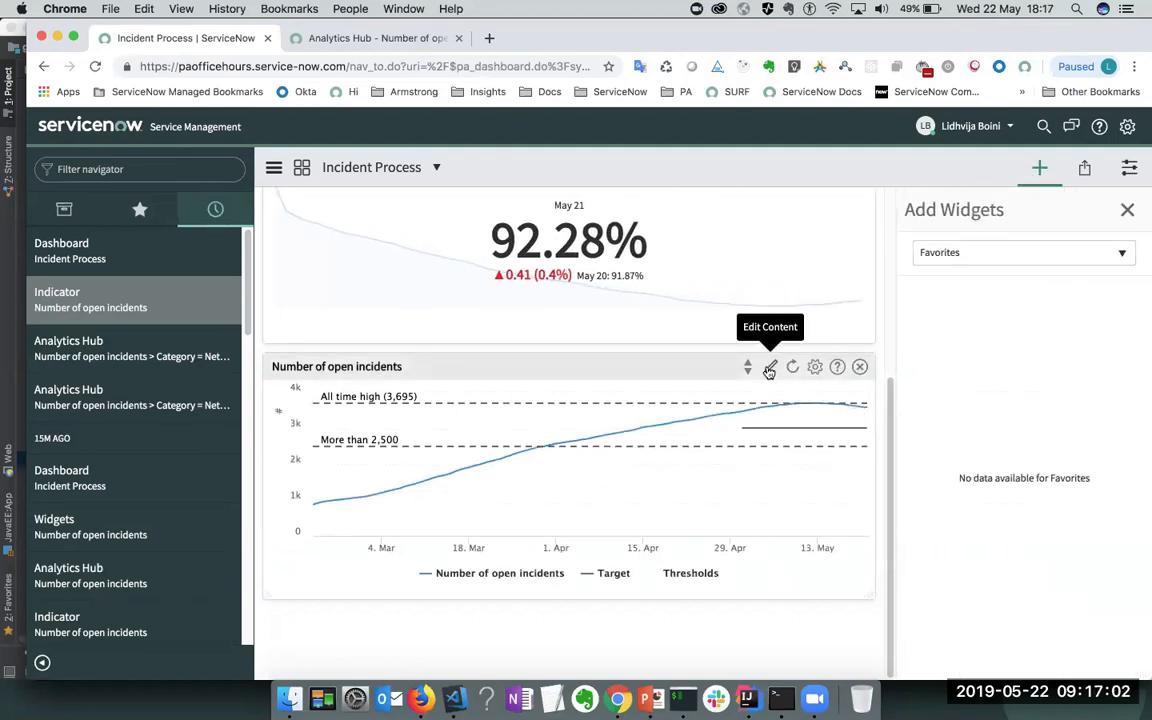
{"action": "left_click", "coordinate": [769, 368]}
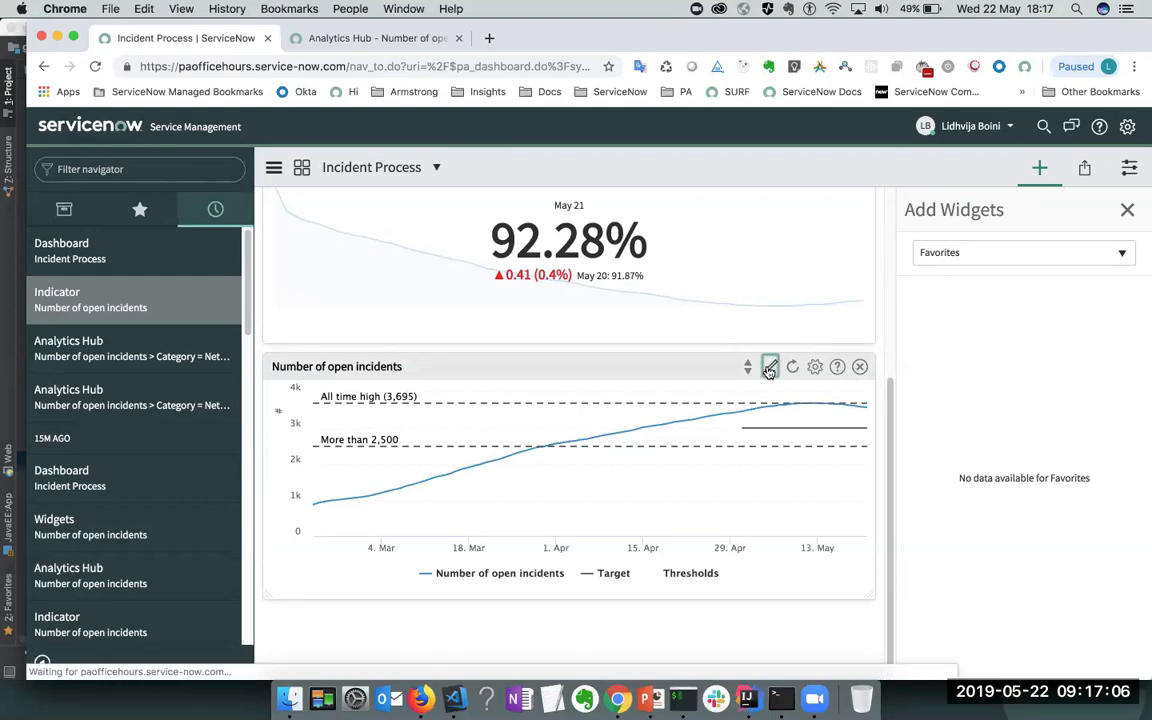
- Review the widget's Display Settings and Widget Indicators, then return to the dashboard unchanged
{"action": "scroll", "coordinate": [621, 398], "scroll_direction": "down", "scroll_amount": 3}
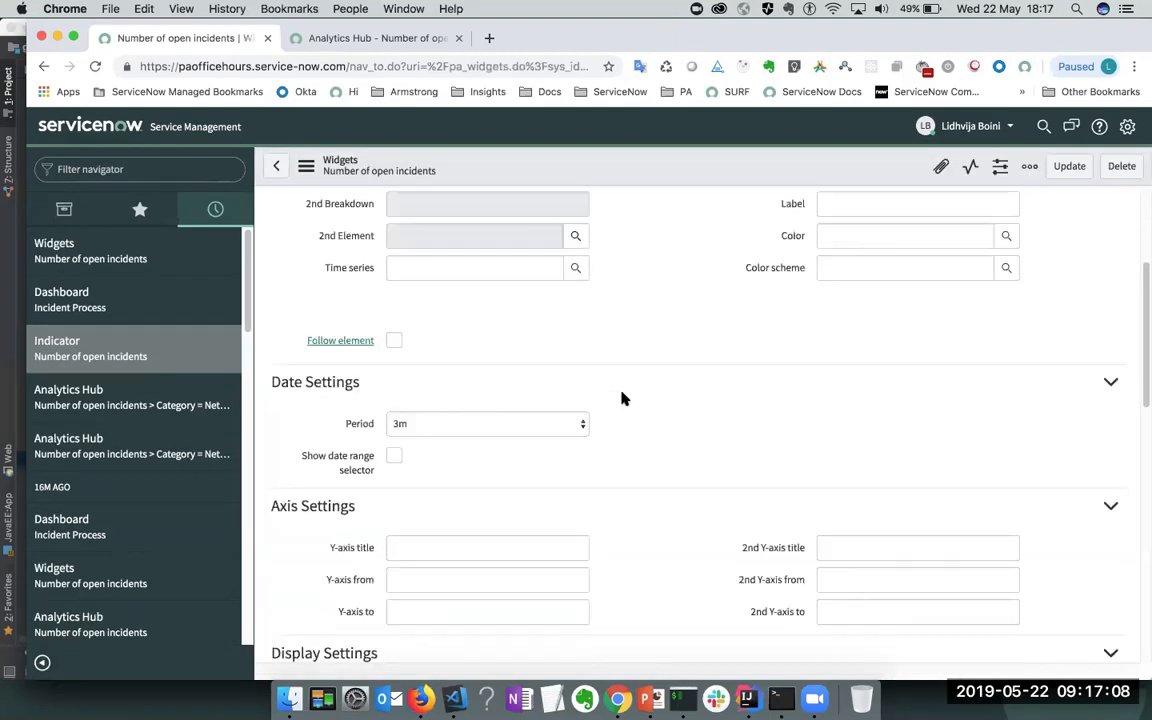
{"action": "scroll", "coordinate": [621, 398], "scroll_direction": "down", "scroll_amount": 5}
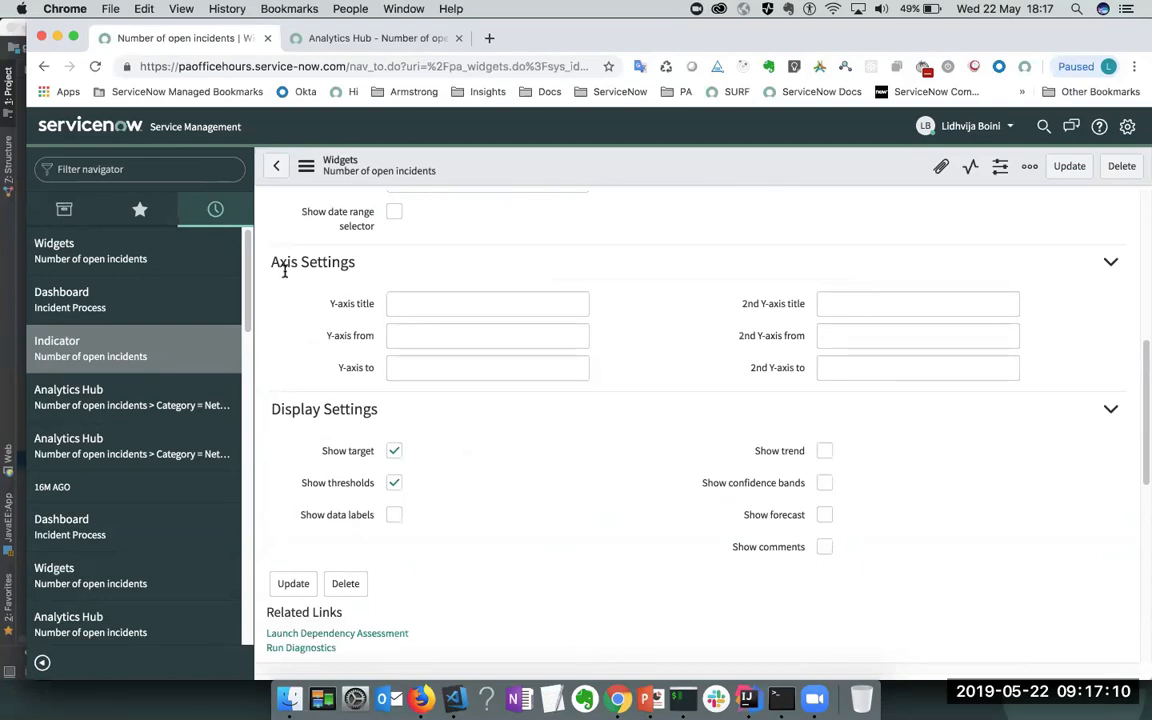
{"action": "scroll", "coordinate": [378, 283], "scroll_direction": "down", "scroll_amount": 3}
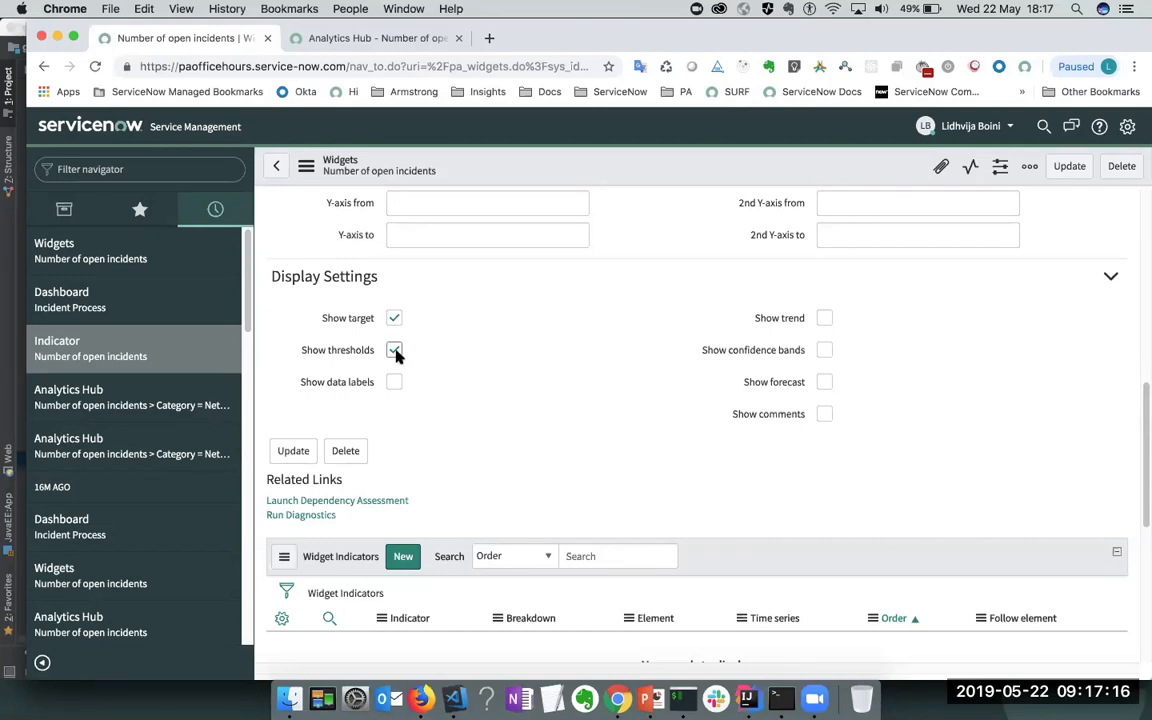
{"action": "left_click", "coordinate": [276, 166]}
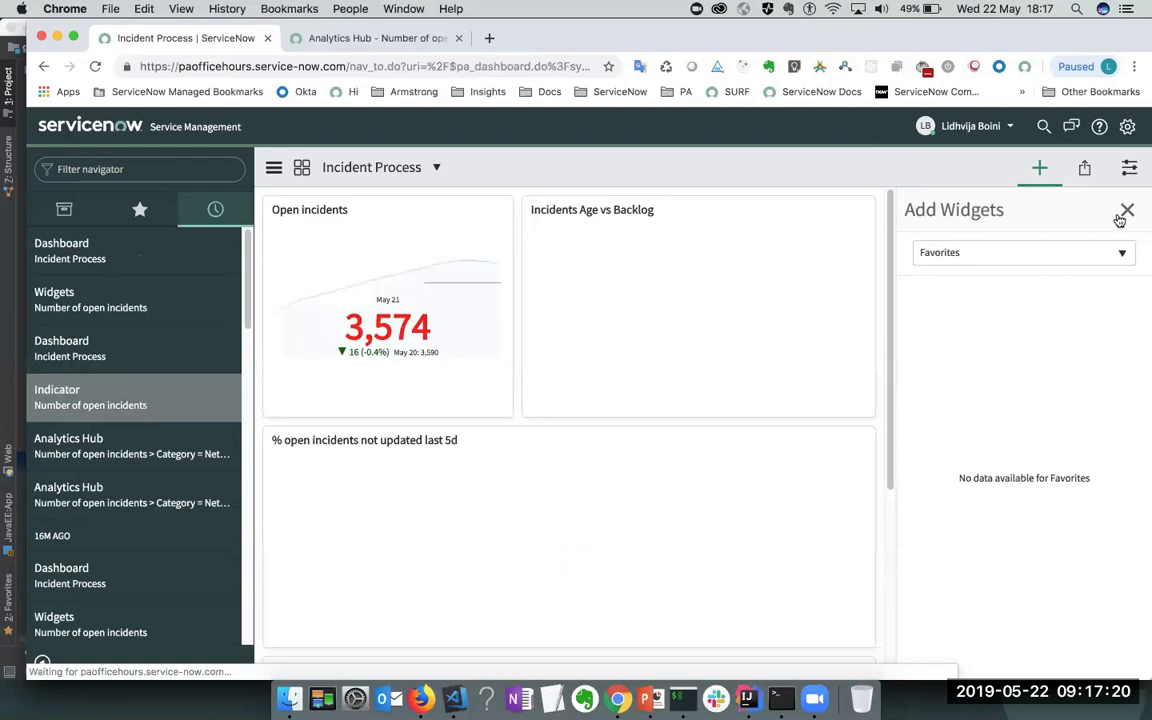
- Close the Add Widgets panel and open the 3,574 open-incidents score in Analytics Hub
{"action": "left_click", "coordinate": [1126, 211]}
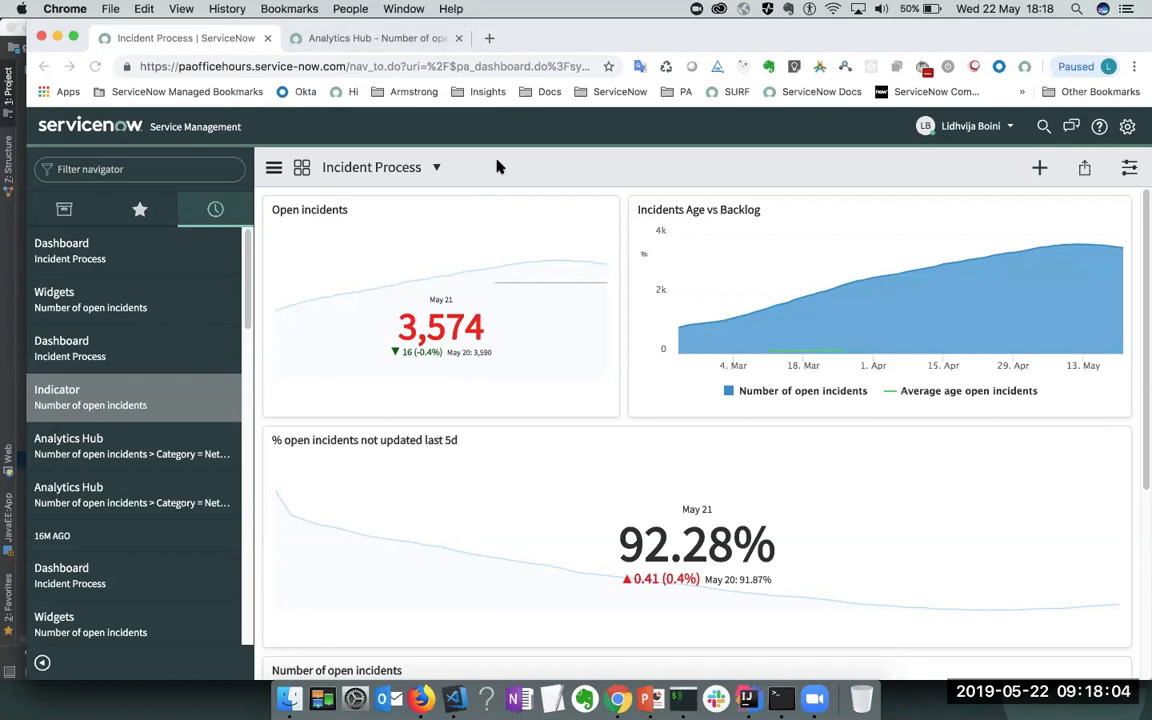
{"action": "left_click", "coordinate": [448, 330]}
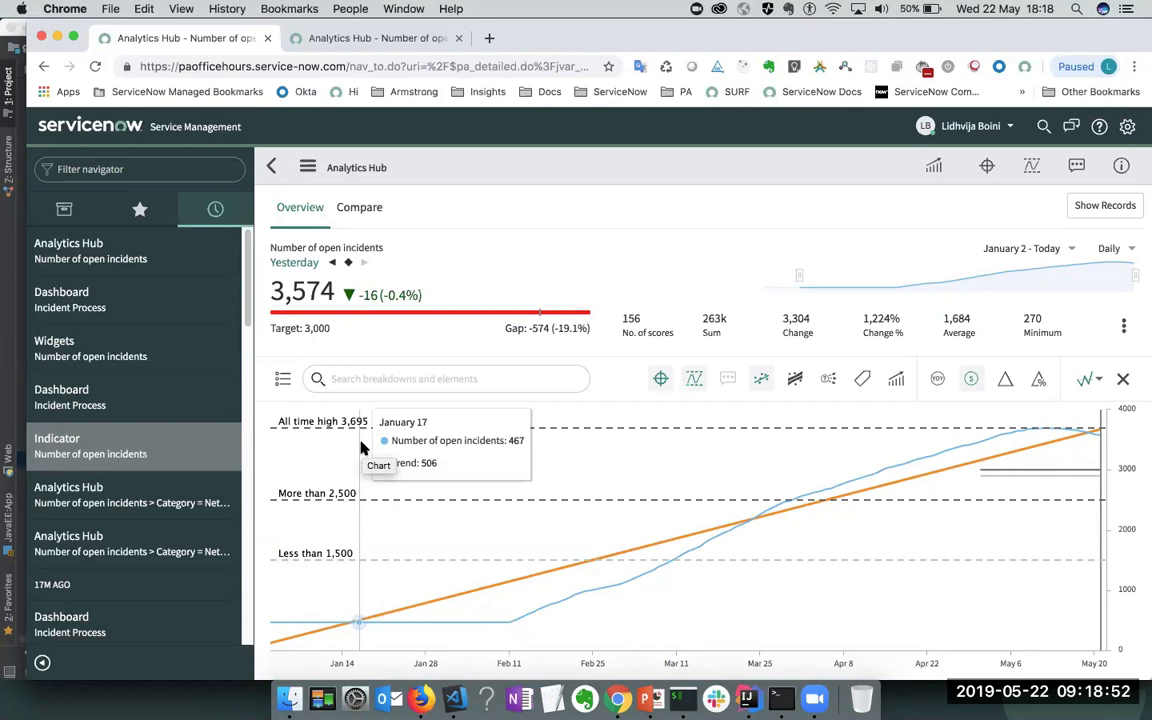
- Expand and collapse the indicator's Assignment Group breakdown to view its groups
{"action": "left_click", "coordinate": [283, 383]}
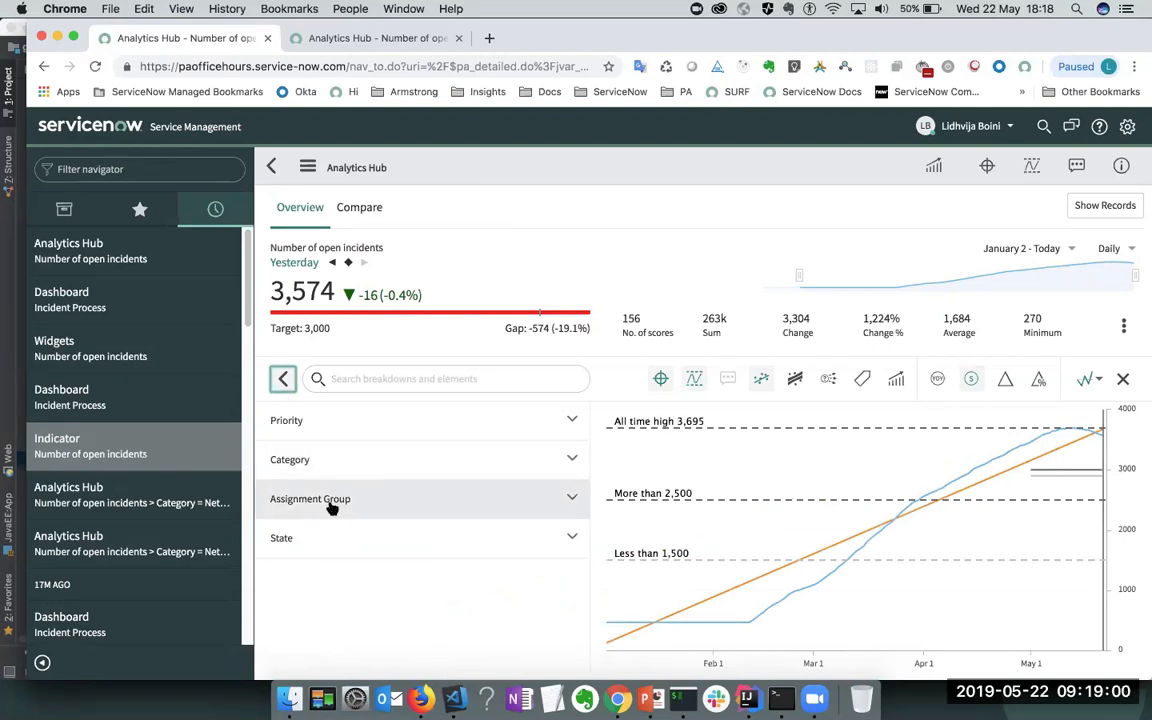
{"action": "left_click", "coordinate": [333, 507]}
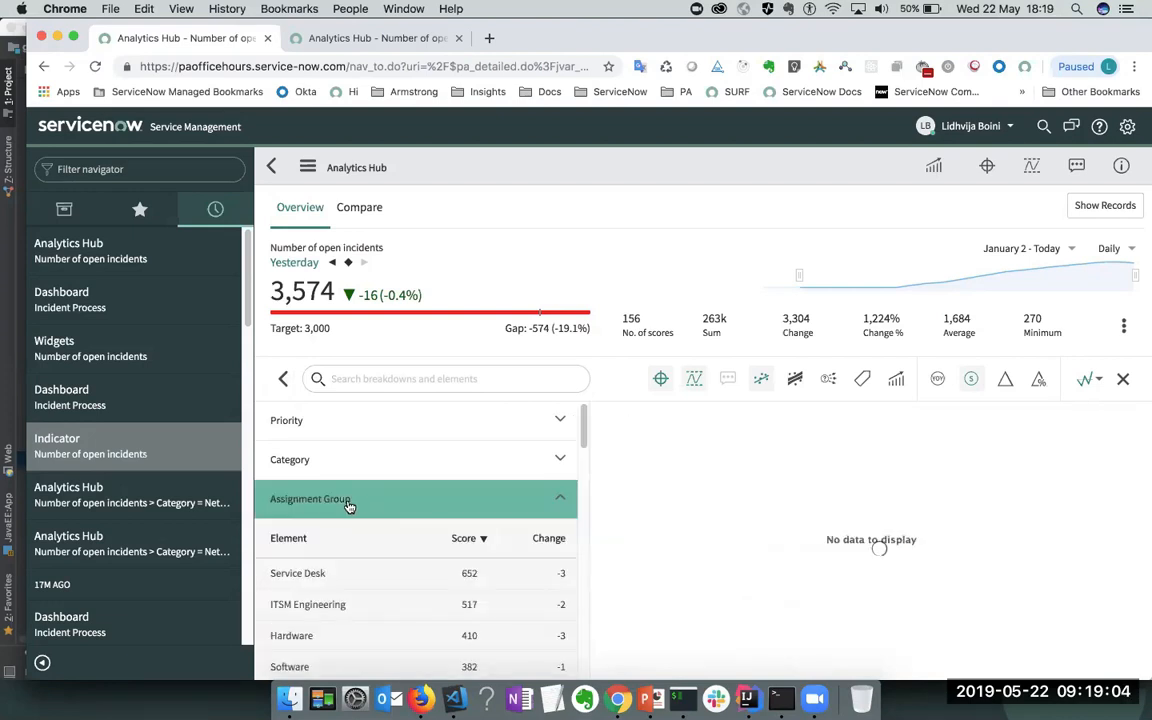
{"action": "left_click", "coordinate": [349, 506]}
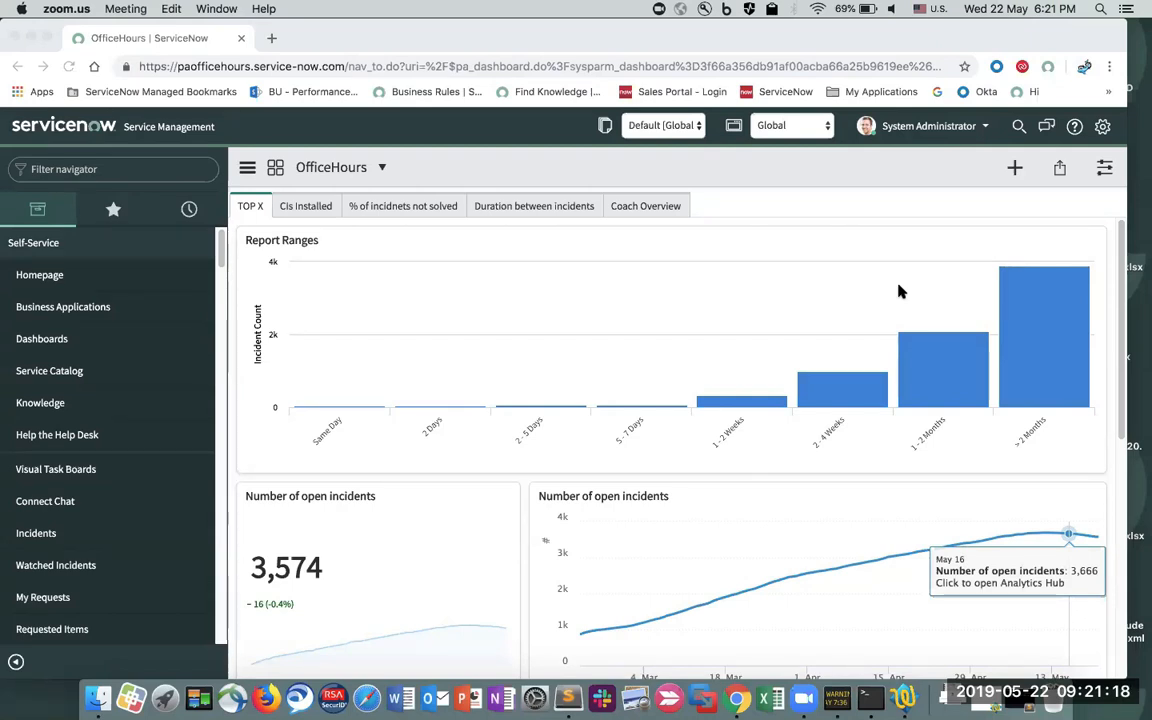
- Bring the browser window to the front, revealing the expired-session Login prompt
{"action": "left_click", "coordinate": [707, 222]}
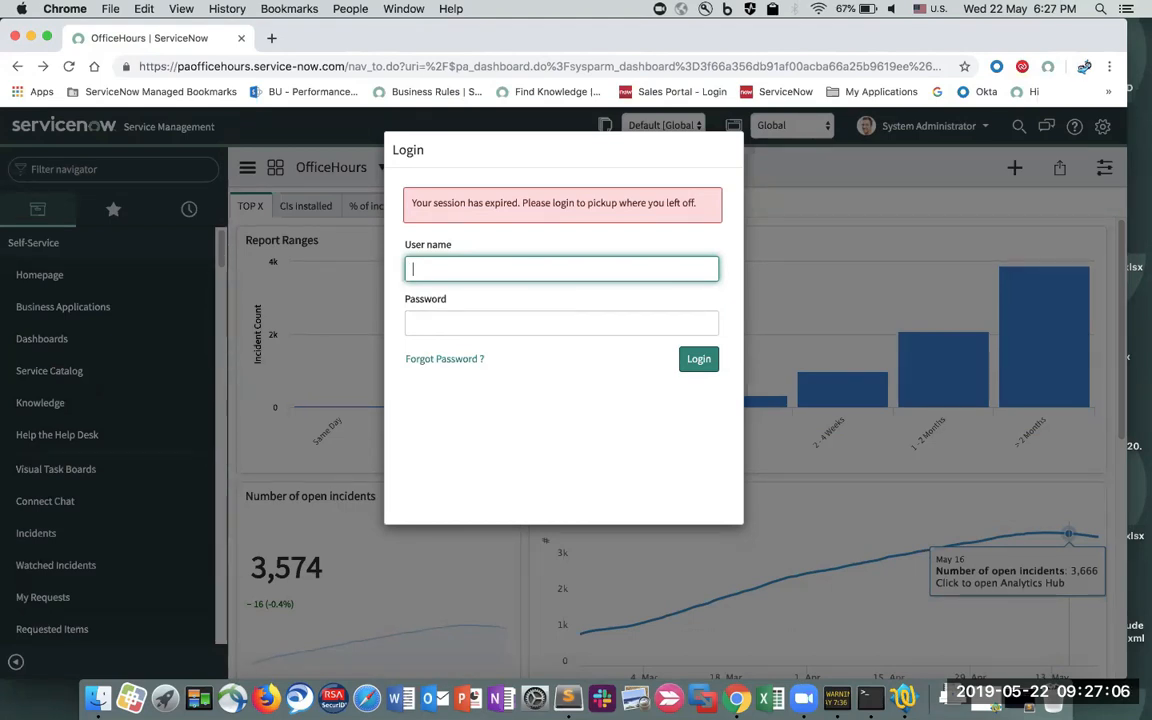
- Log back in with the user name and password, retyping the mistyped password
{"action": "type", "text": "admin"}
{"action": "key", "text": "Tab"}
{"action": "type", "text": "•••••••••••"}
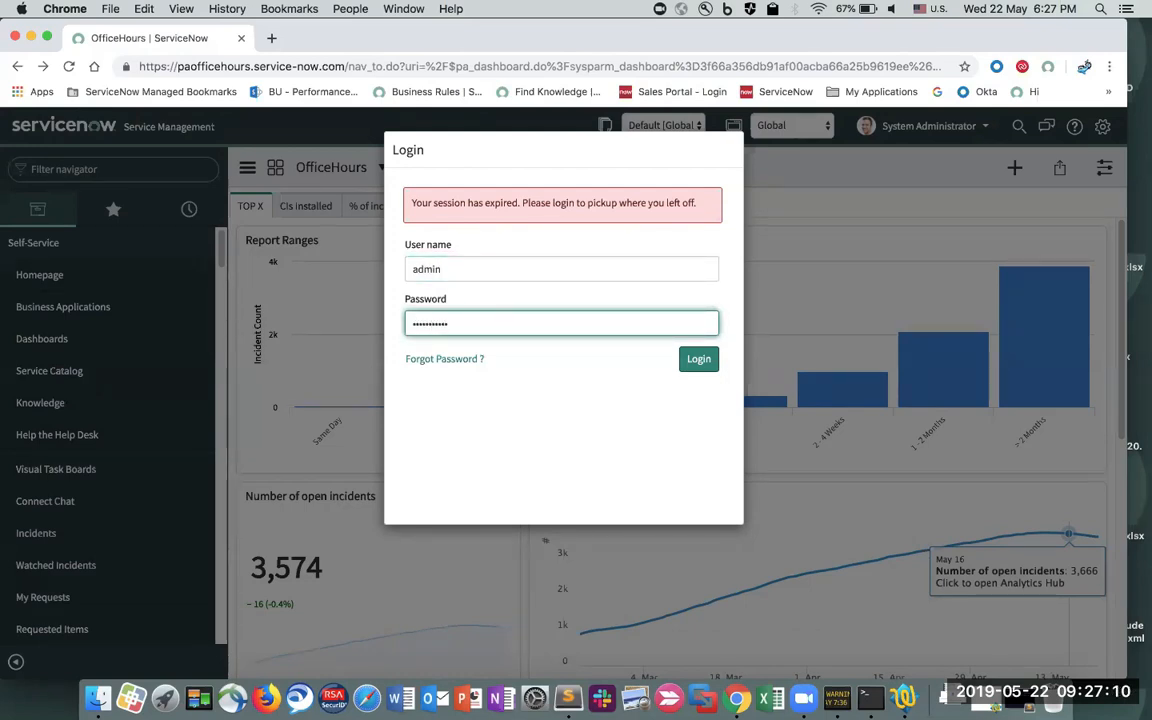
{"action": "key", "text": "super+a"}
{"action": "key", "text": "BackSpace"}
{"action": "type", "text": "•••••••"}
{"action": "key", "text": "Return"}
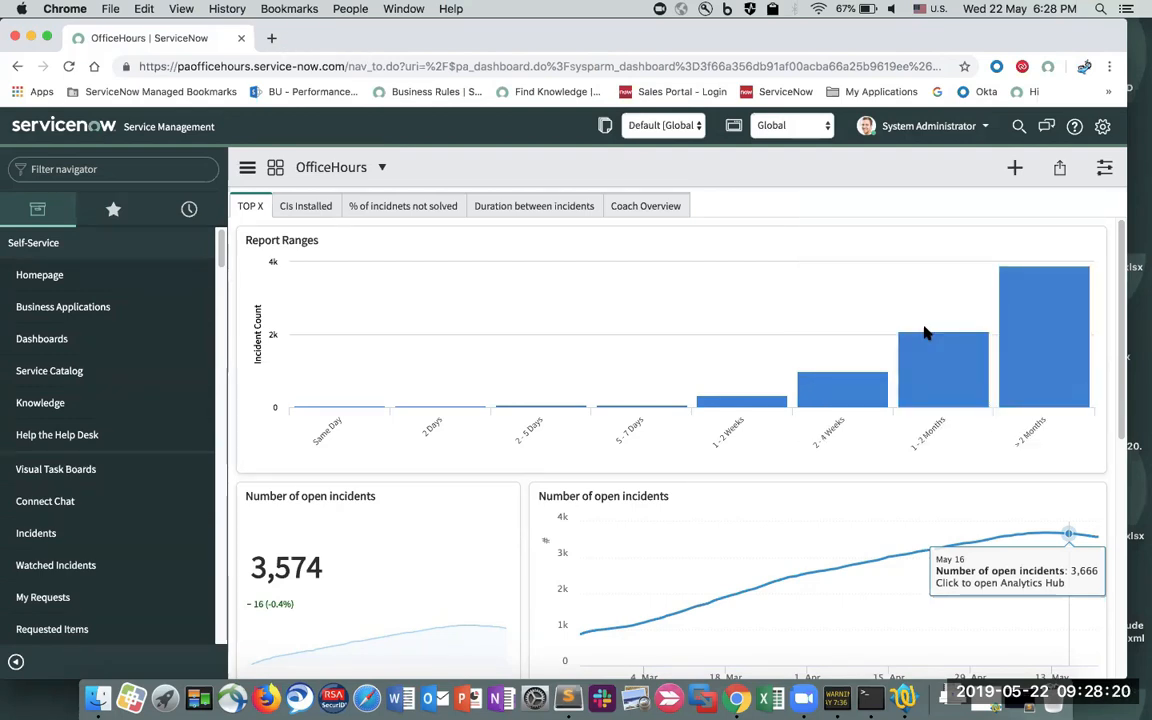
{"action": "left_click", "coordinate": [917, 366]}
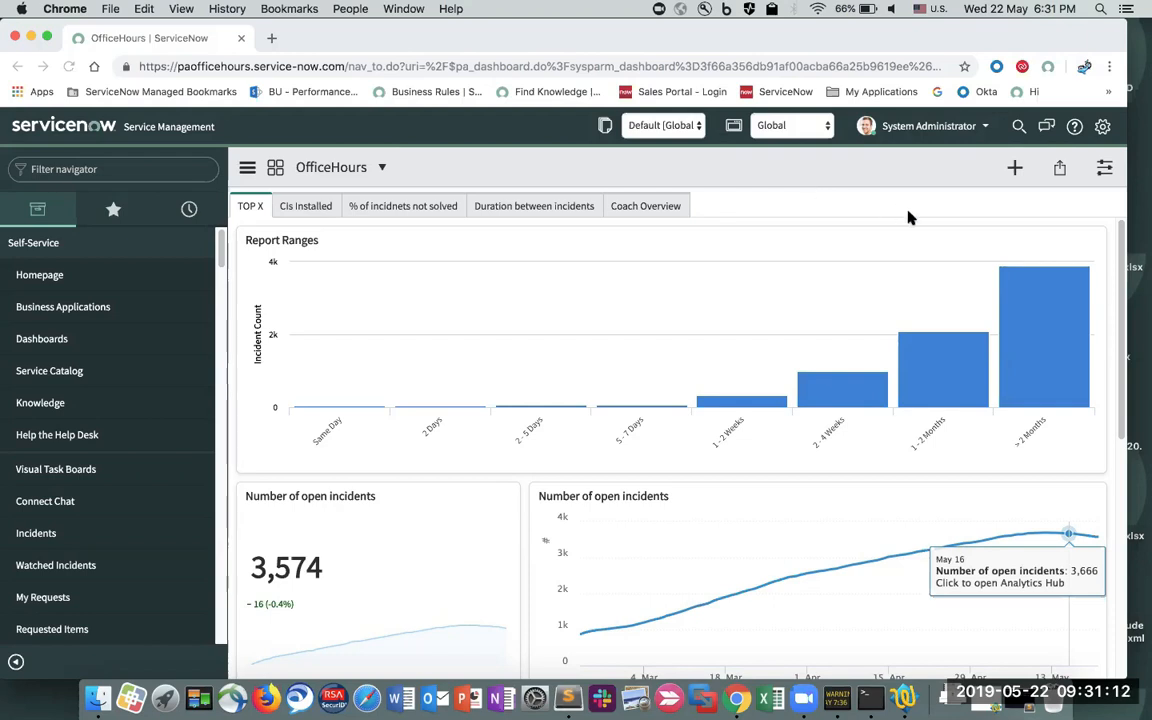
- From the OfficeHours dashboard configuration, open the Number of open incidents widget for editing
{"action": "left_click", "coordinate": [1104, 167]}
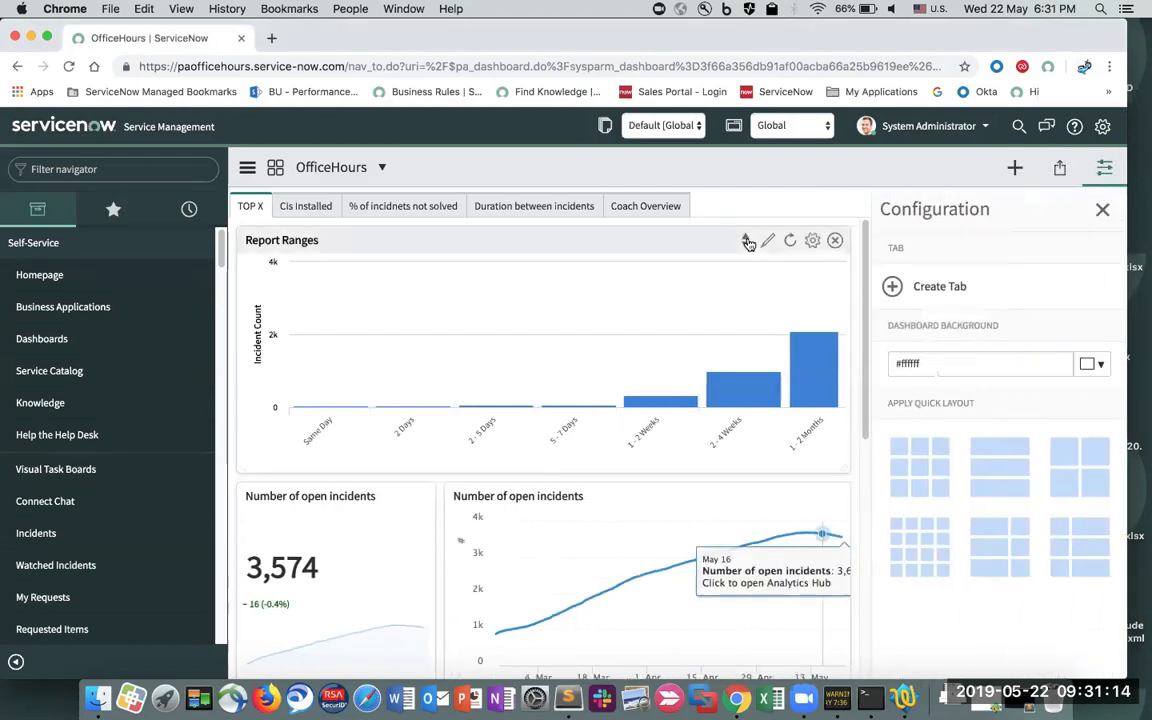
{"action": "left_click", "coordinate": [767, 241]}
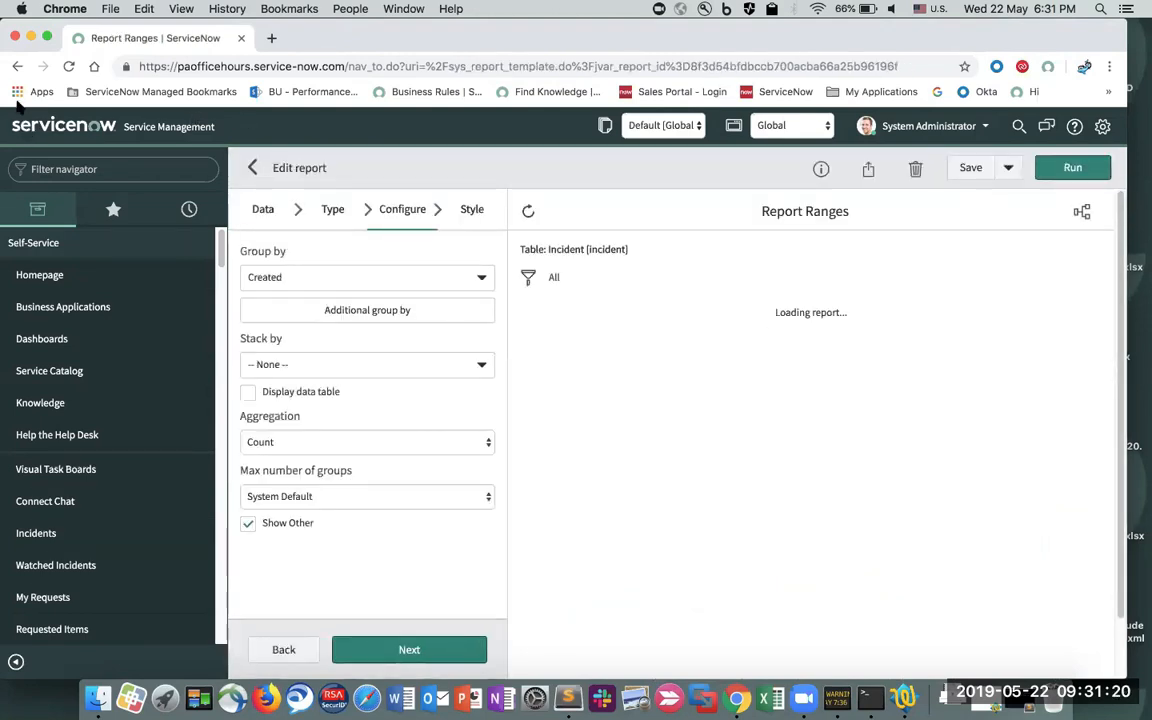
{"action": "left_click", "coordinate": [17, 66]}
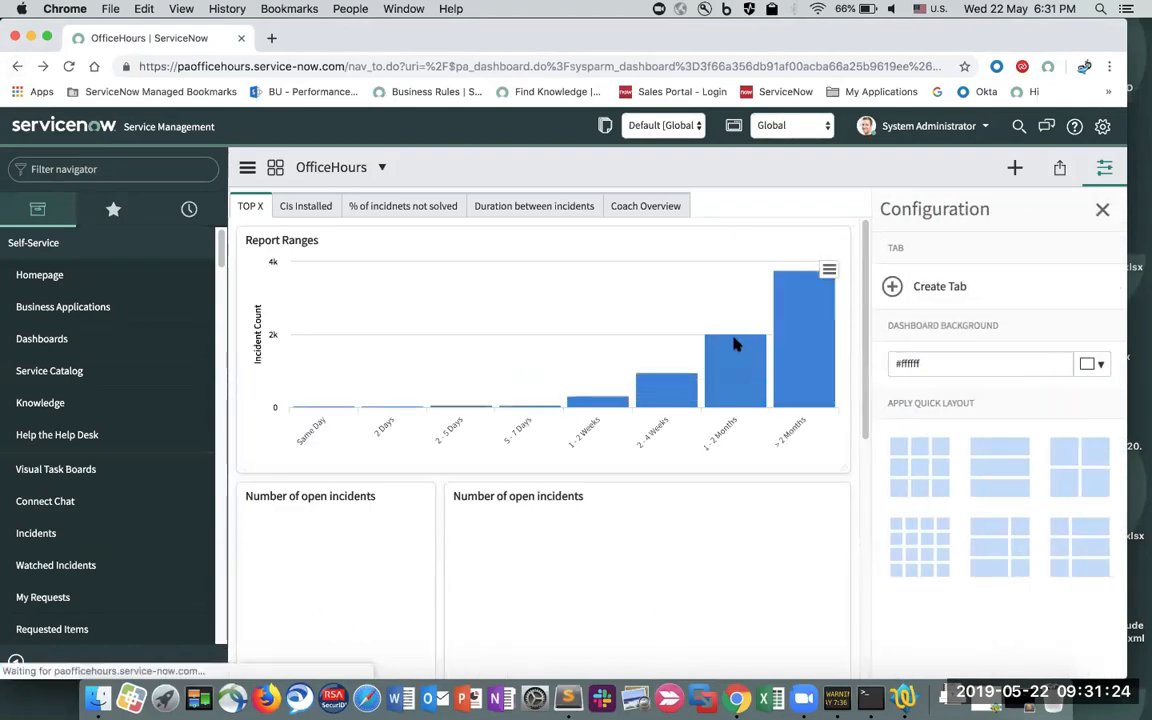
{"action": "scroll", "coordinate": [733, 342], "scroll_direction": "down", "scroll_amount": 5}
{"action": "mouse_move", "coordinate": [802, 290]}
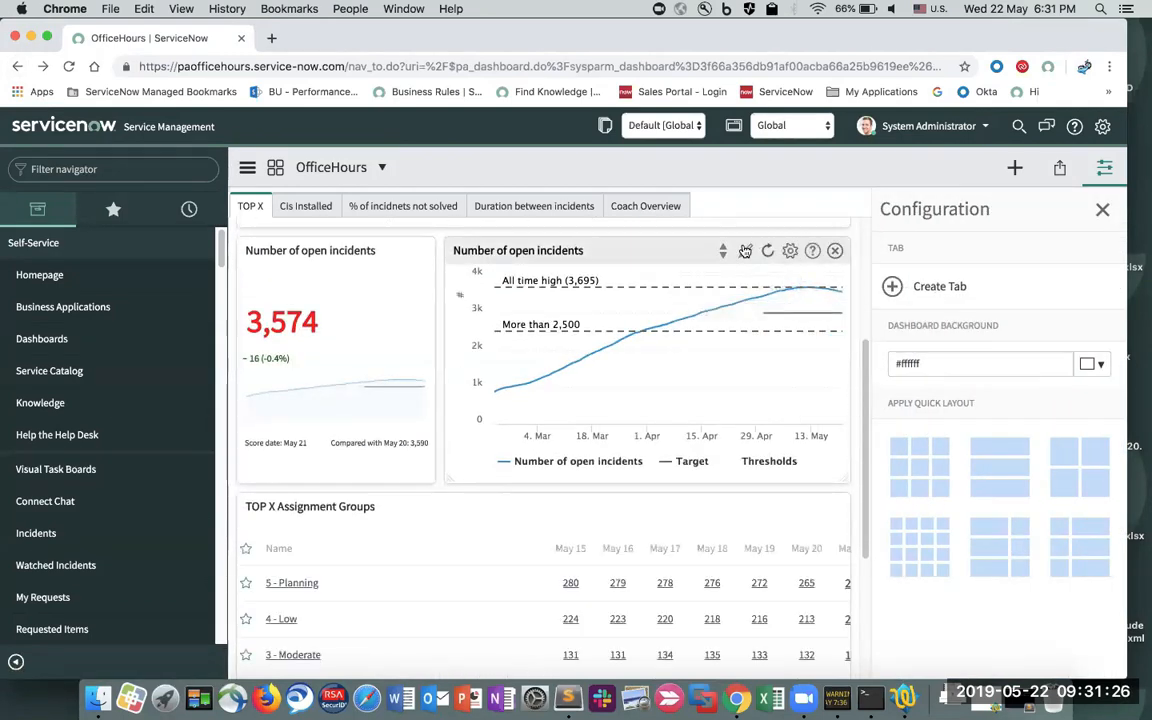
{"action": "left_click", "coordinate": [745, 250]}
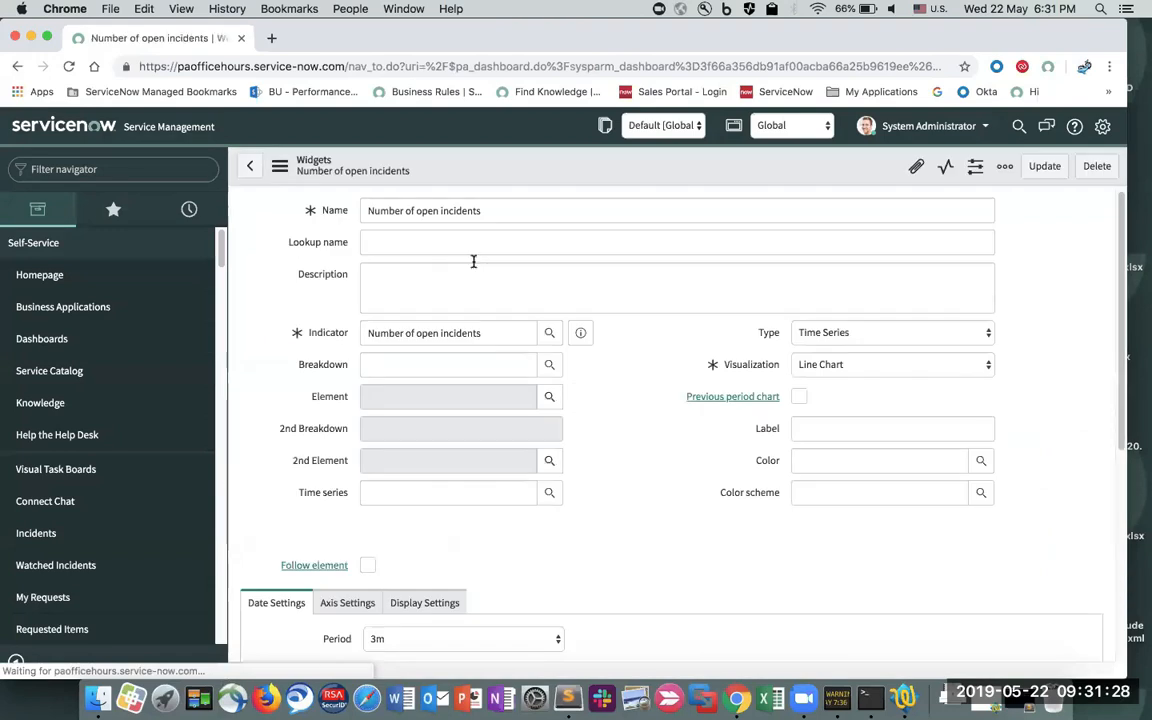
- Set the widget Type to Breakdown and Visualization to Pivot Scorecard
{"action": "left_click", "coordinate": [897, 332]}
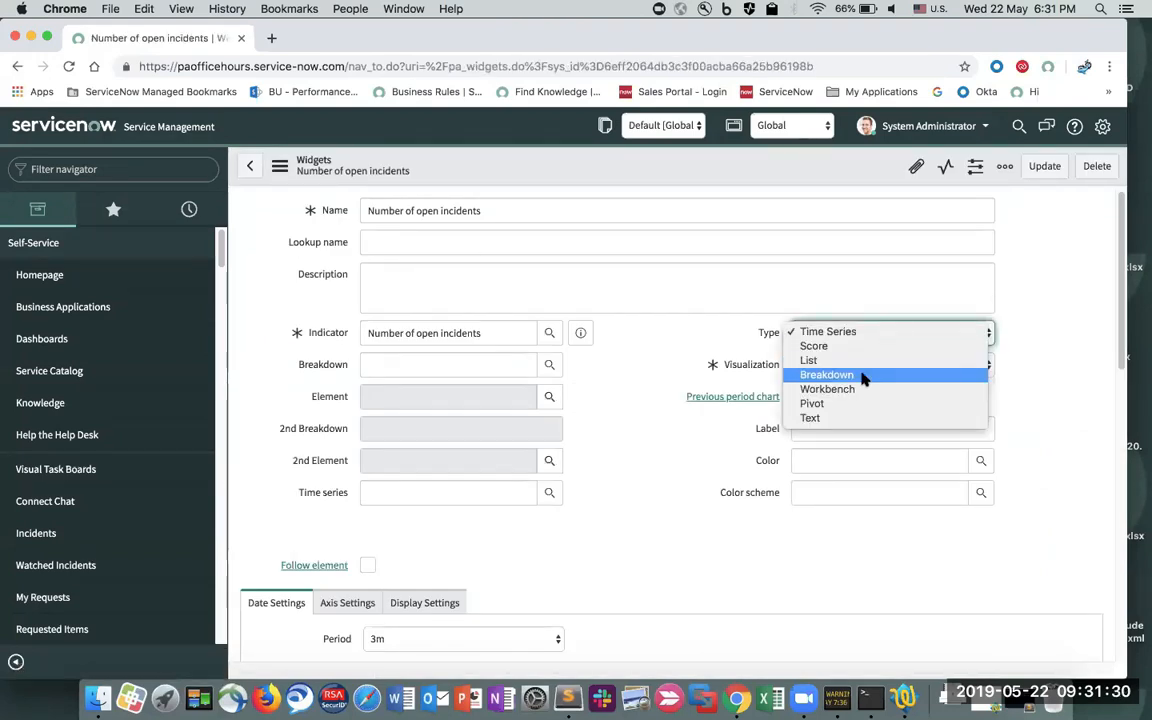
{"action": "left_click", "coordinate": [864, 375]}
{"action": "left_click", "coordinate": [884, 365]}
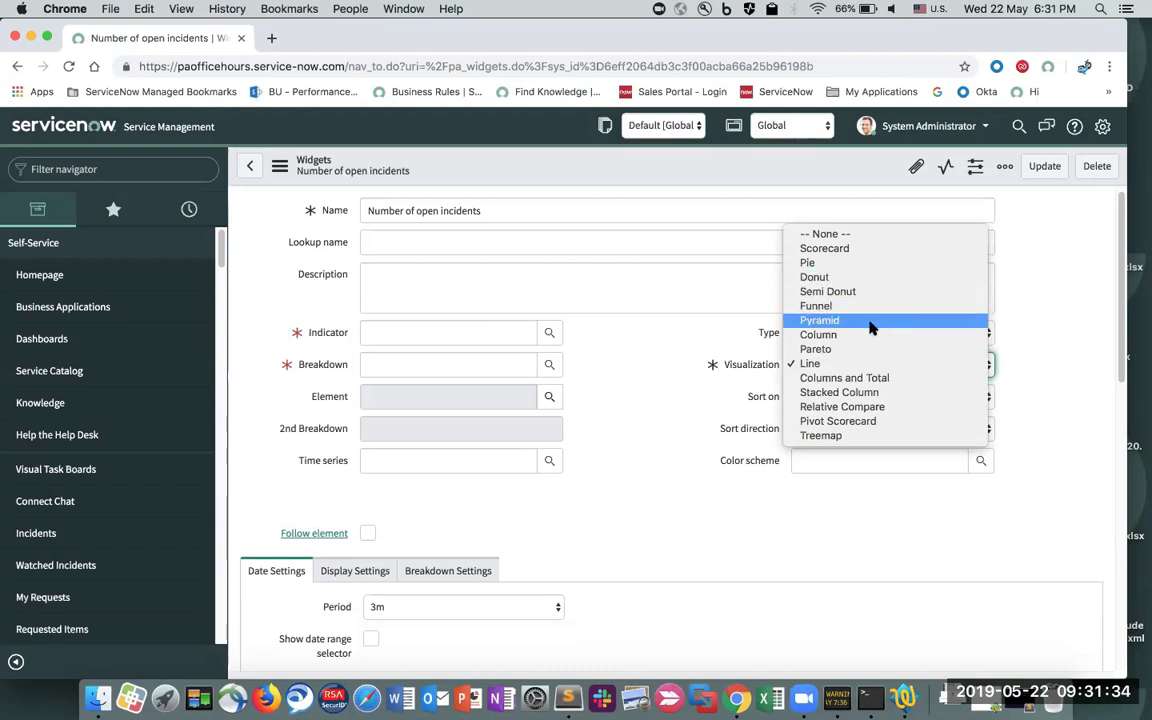
{"action": "left_click", "coordinate": [855, 422]}
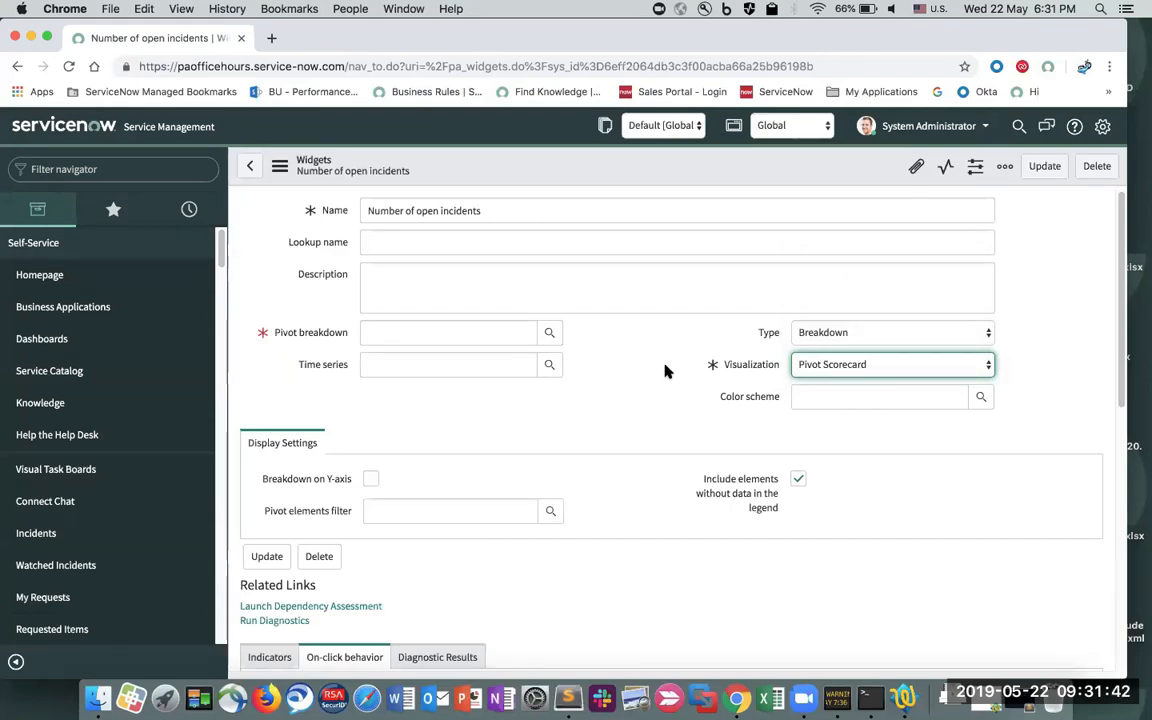
- Choose Assignment Group as the pivot breakdown, filtering breakdowns with '*ass'
{"action": "left_click", "coordinate": [458, 336]}
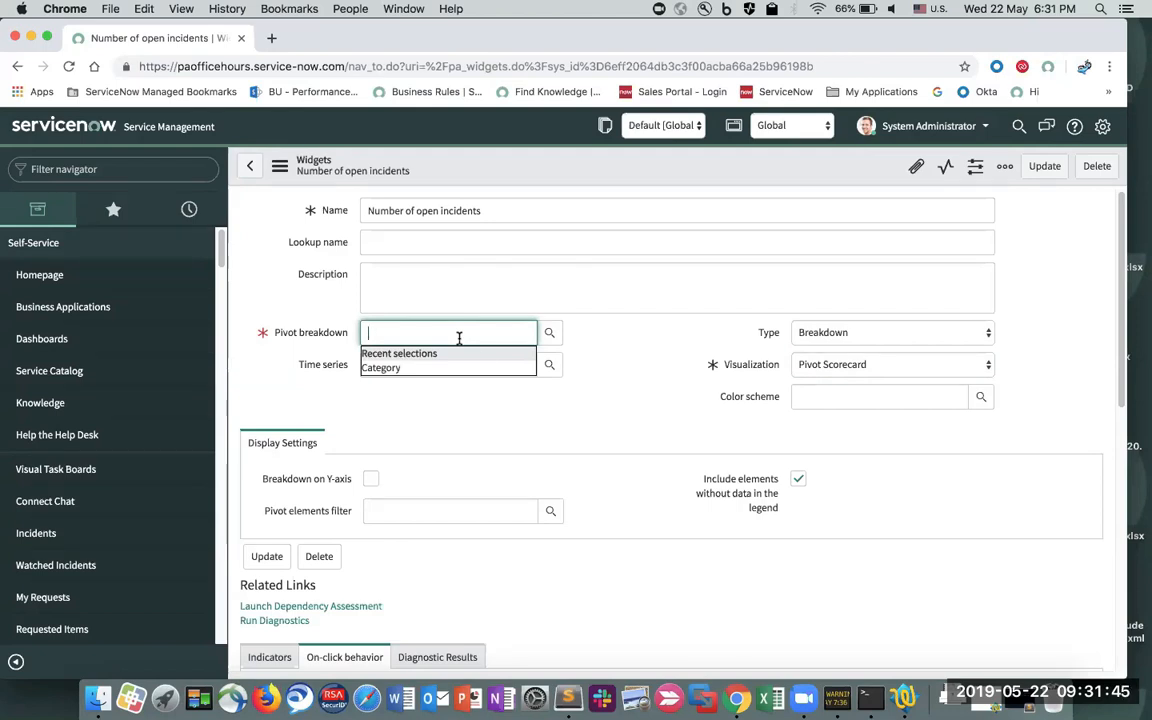
{"action": "left_click", "coordinate": [549, 333]}
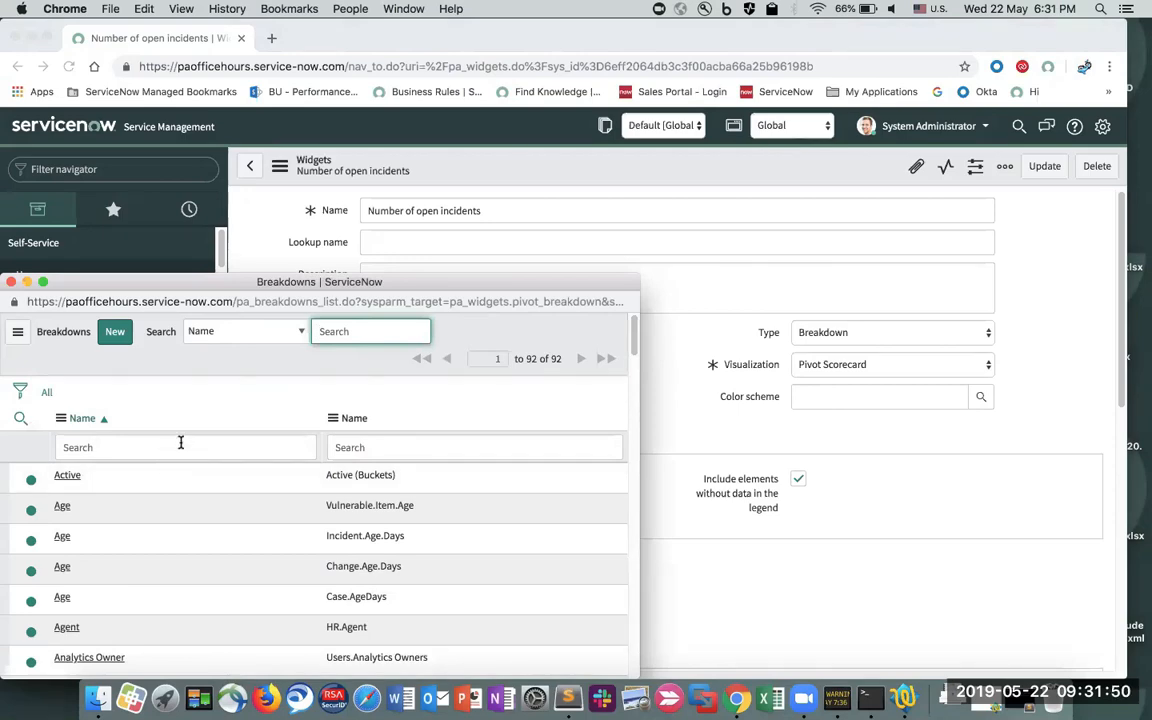
{"action": "scroll", "coordinate": [202, 496], "scroll_direction": "down", "scroll_amount": 1}
{"action": "scroll", "coordinate": [202, 494], "scroll_direction": "down", "scroll_amount": 10}
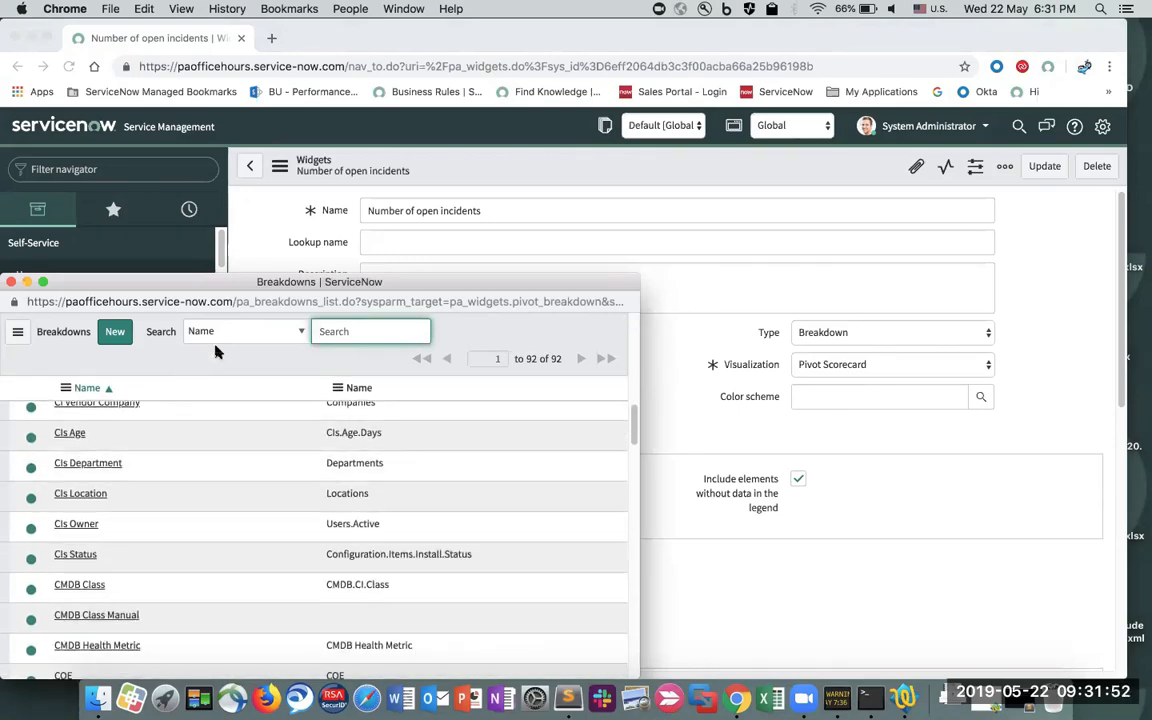
{"action": "type", "text": "*assignm"}
{"action": "key", "text": "Return"}
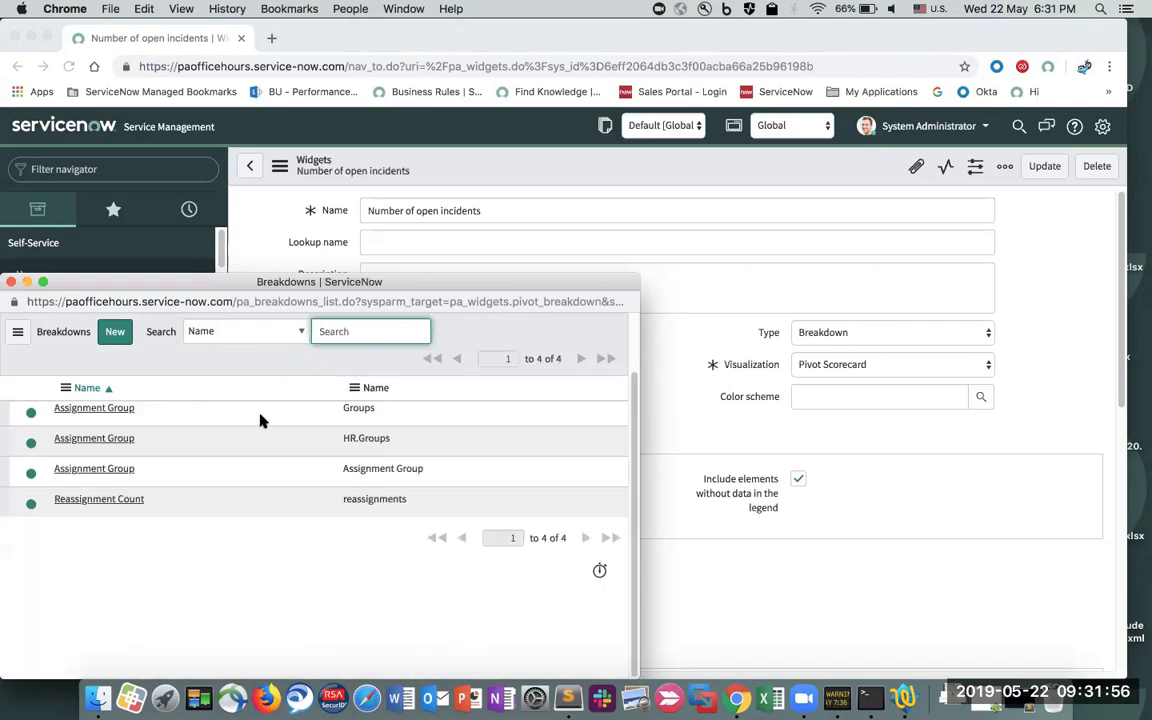
{"action": "left_click", "coordinate": [120, 483]}
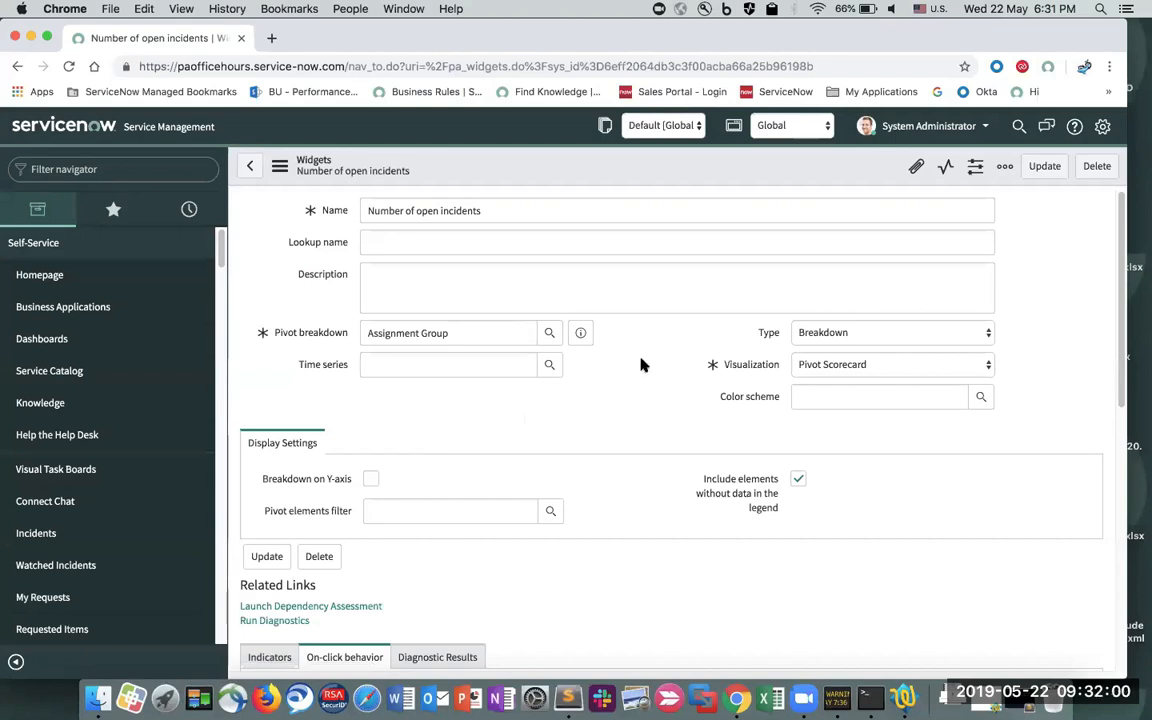
- Save the widget settings from the form header's context menu
{"action": "right_click", "coordinate": [576, 174]}
{"action": "left_click", "coordinate": [600, 182]}
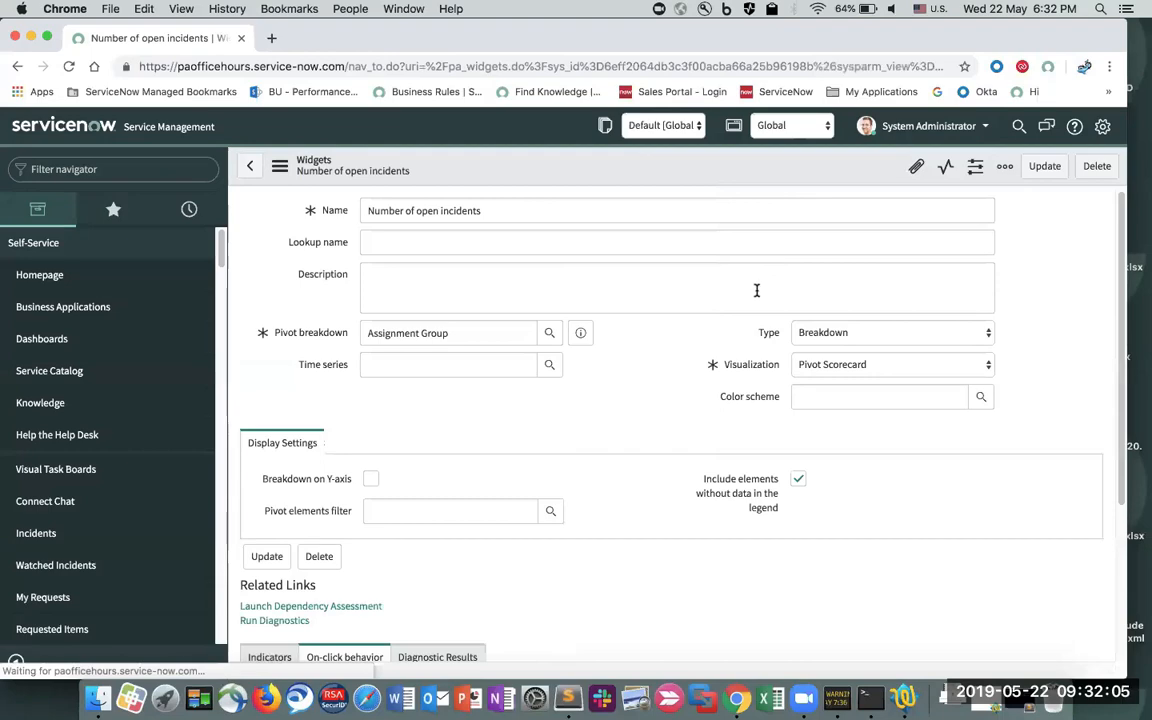
{"action": "left_click", "coordinate": [1006, 166]}
- Update the widget, then reopen the Number of open incidents pivot widget's form from the dashboard
{"action": "left_click", "coordinate": [1032, 175]}
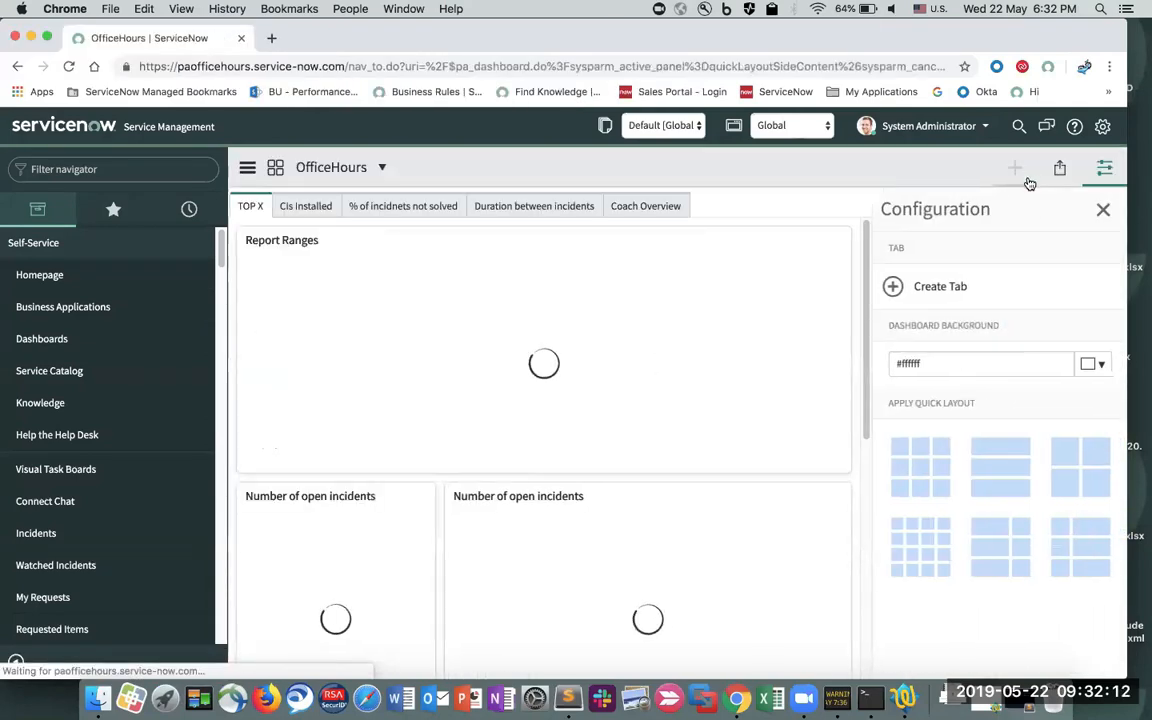
{"action": "scroll", "coordinate": [840, 288], "scroll_direction": "down", "scroll_amount": 3}
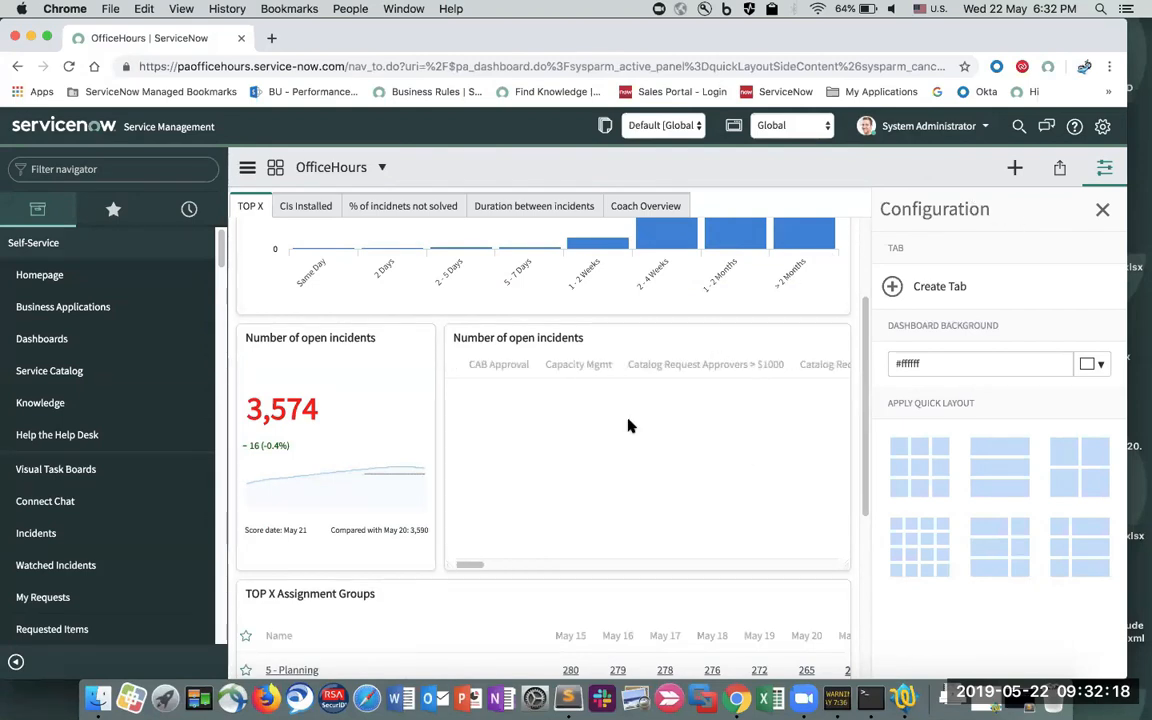
{"action": "scroll", "coordinate": [628, 426], "scroll_direction": "up", "scroll_amount": 3}
{"action": "scroll", "coordinate": [836, 300], "scroll_direction": "down", "scroll_amount": 2}
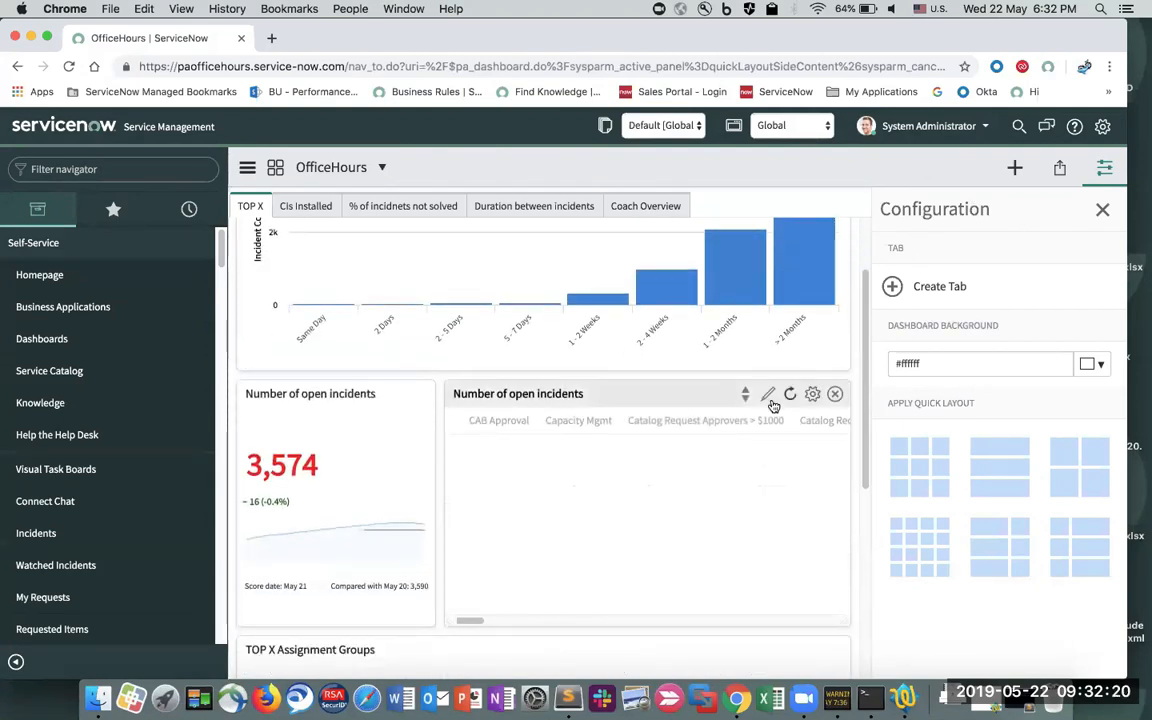
{"action": "left_click", "coordinate": [764, 393]}
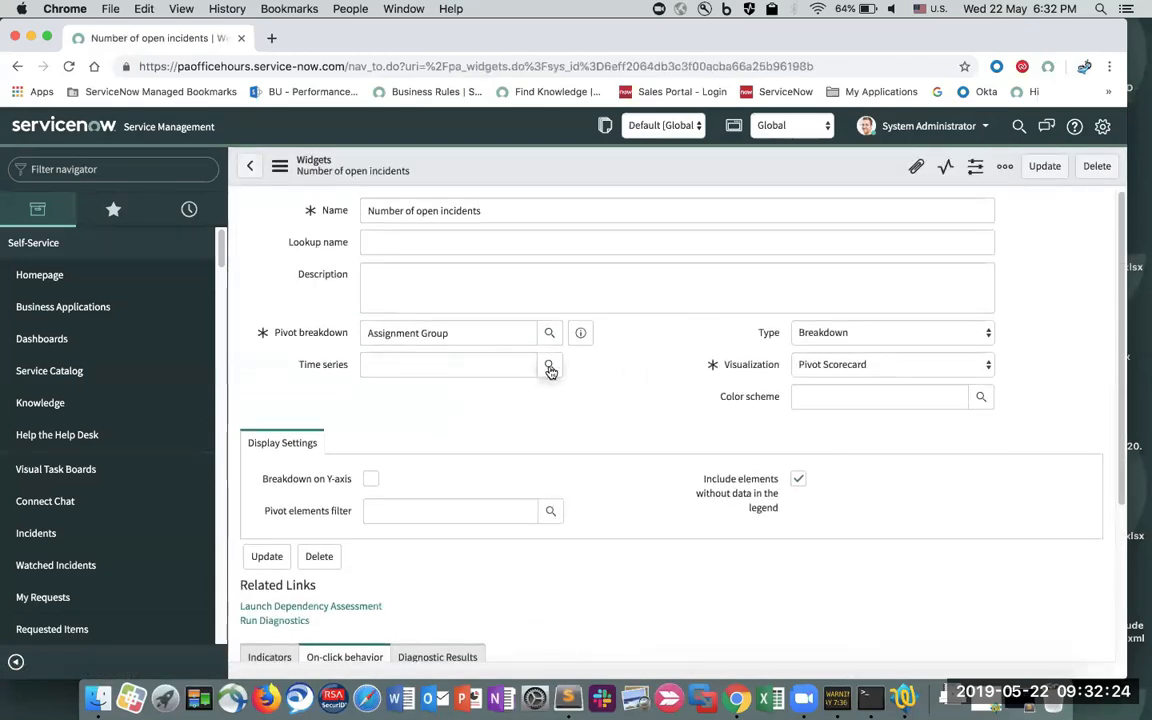
- Keep Pivot Scorecard as the visualization and bring up the widget's Indicators list
{"action": "left_click", "coordinate": [840, 368]}
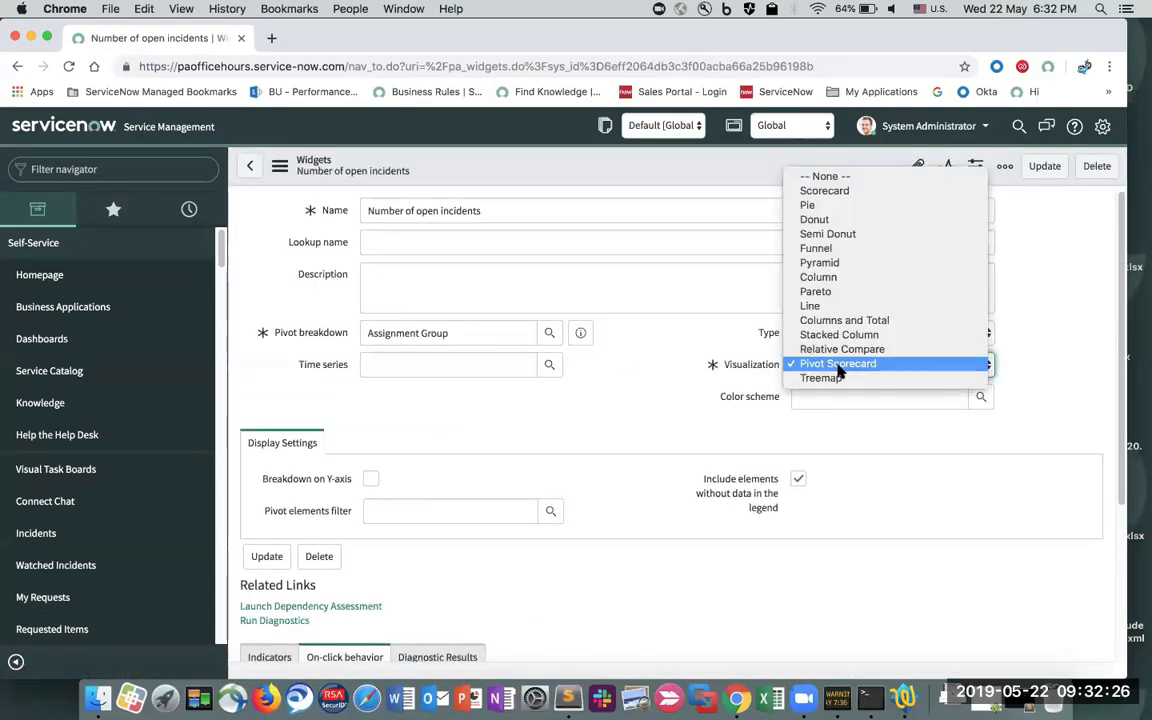
{"action": "left_click", "coordinate": [840, 365]}
{"action": "scroll", "coordinate": [622, 411], "scroll_direction": "down", "scroll_amount": 1}
{"action": "scroll", "coordinate": [622, 411], "scroll_direction": "down", "scroll_amount": 3}
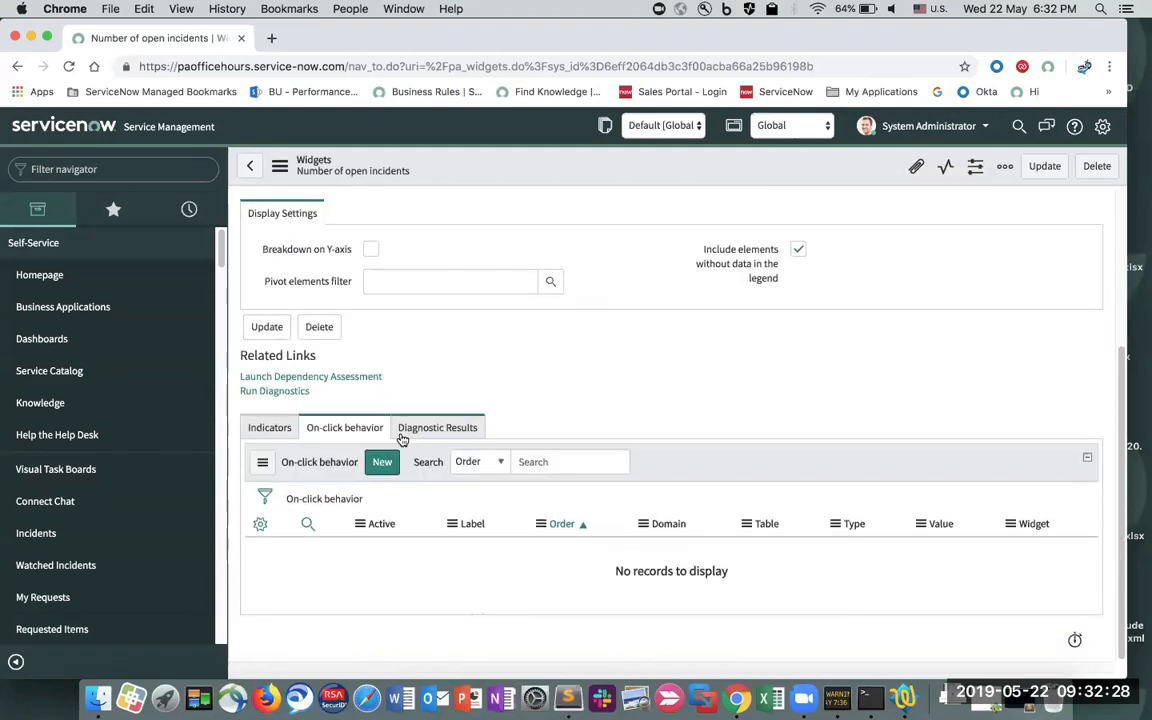
{"action": "left_click", "coordinate": [280, 428]}
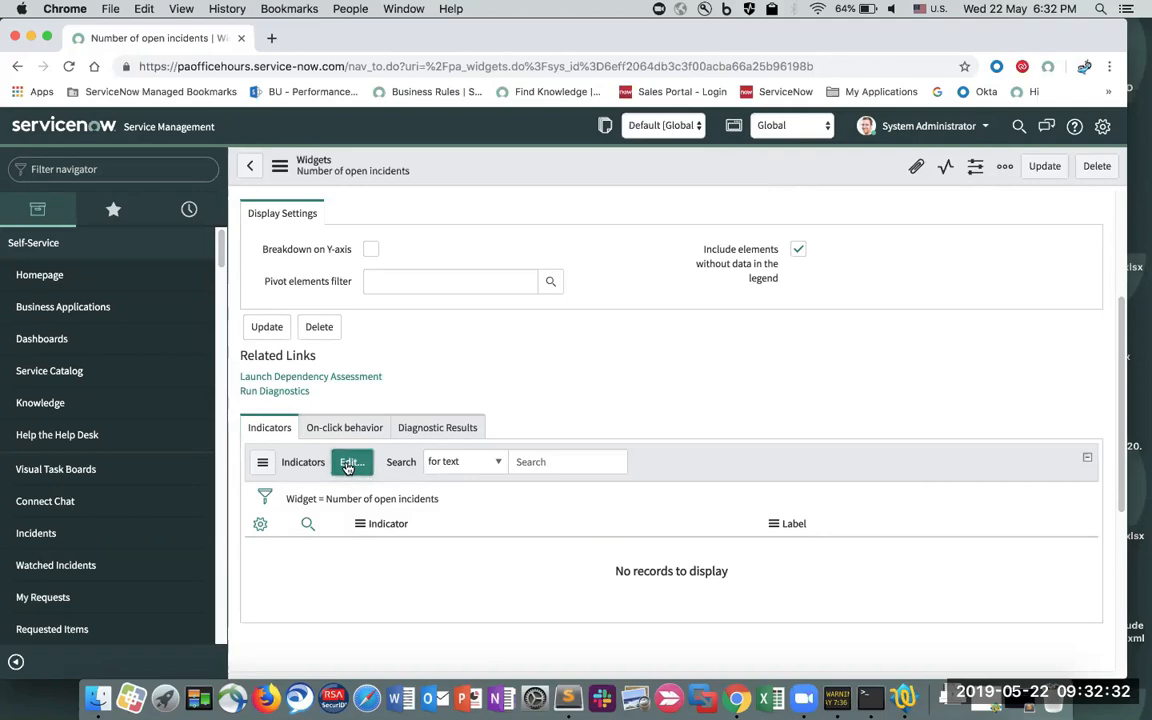
{"action": "left_click", "coordinate": [348, 465]}
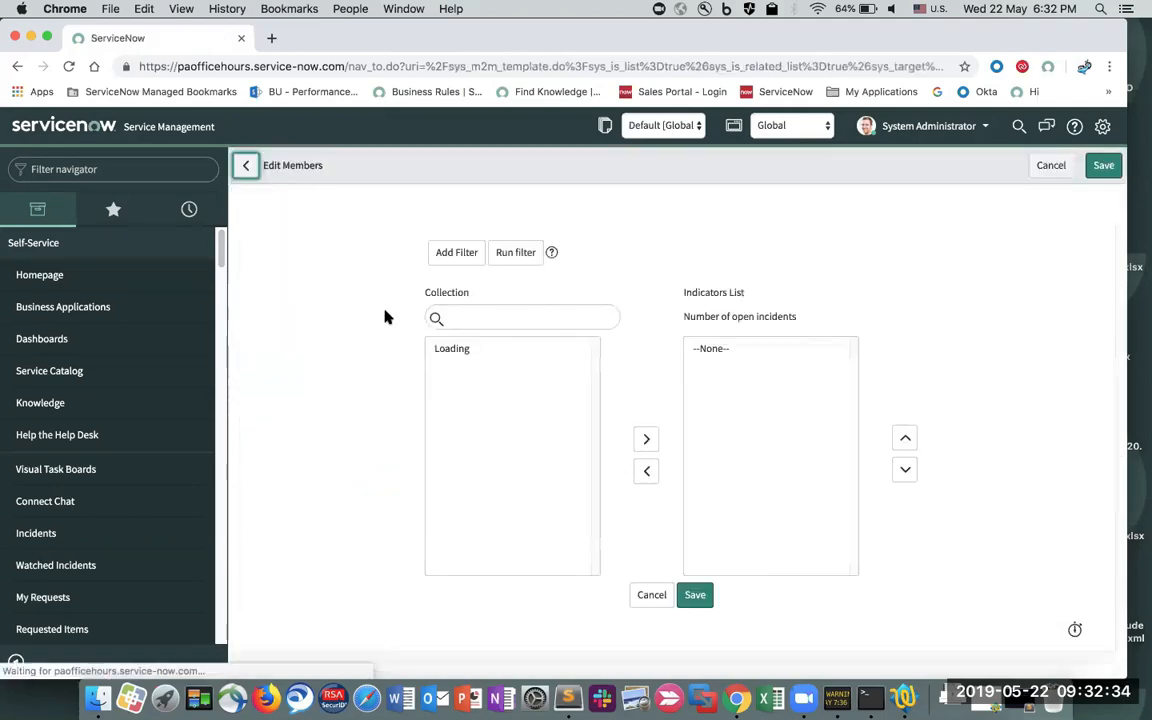
{"action": "left_click", "coordinate": [17, 65]}
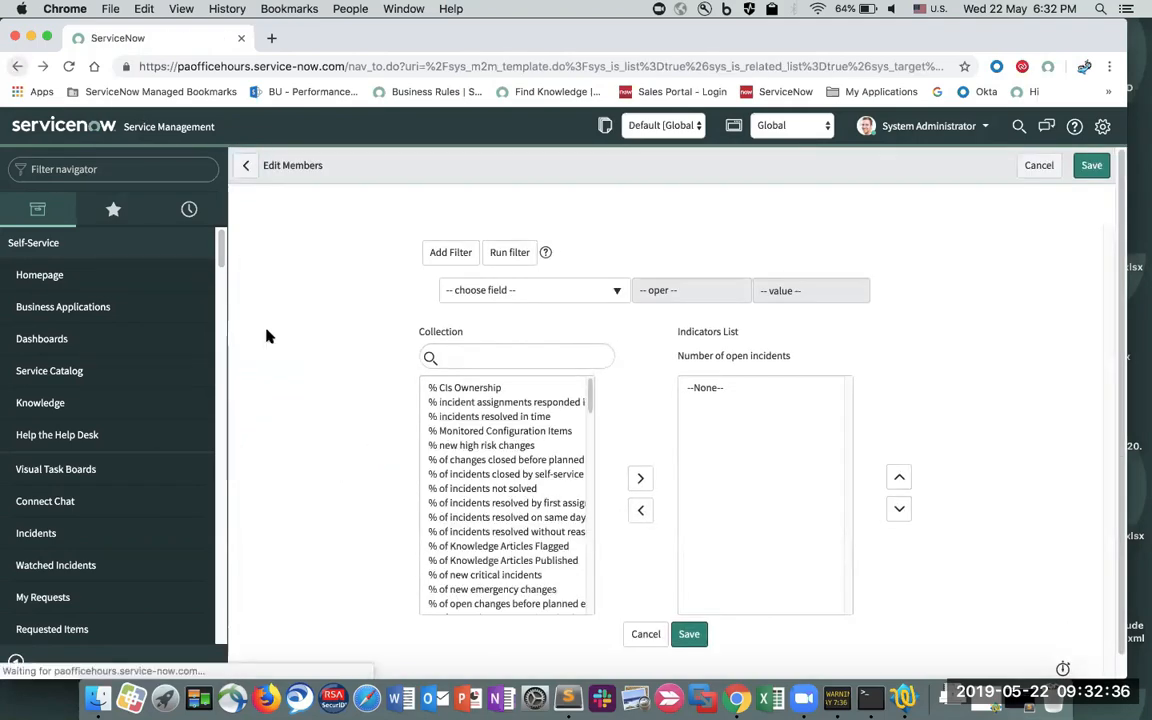
{"action": "scroll", "coordinate": [321, 446], "scroll_direction": "down", "scroll_amount": 1}
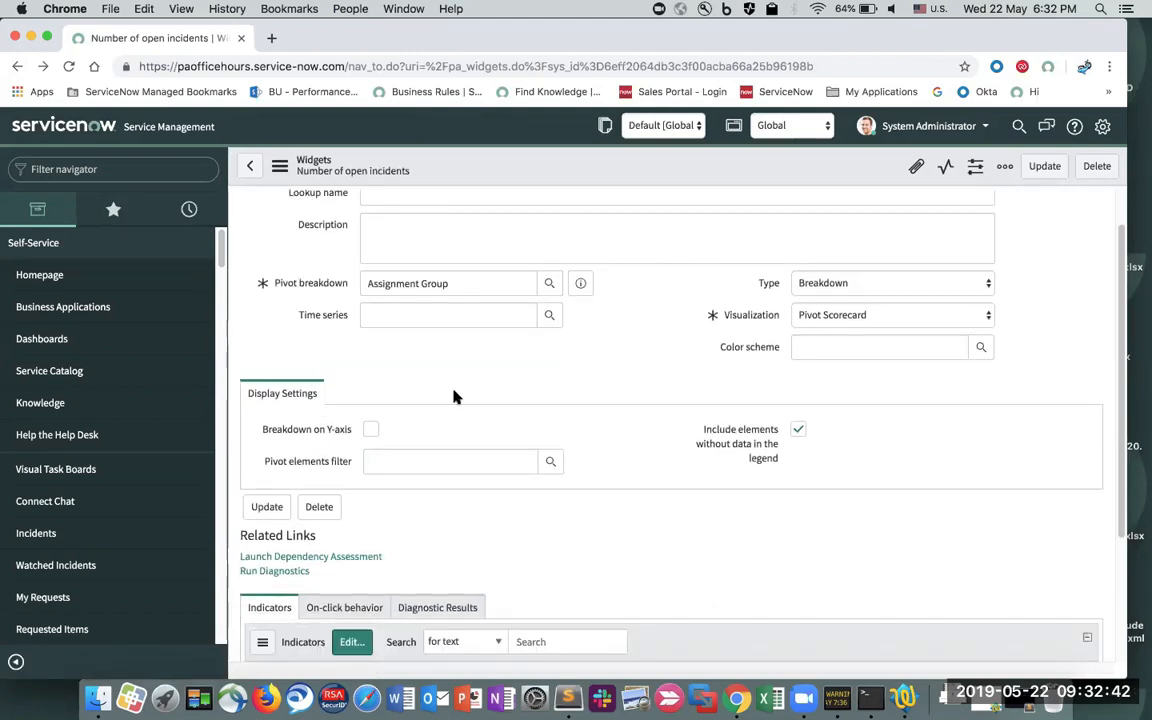
{"action": "scroll", "coordinate": [452, 396], "scroll_direction": "down", "scroll_amount": 4}
- Add Number of open incidents and its not-updated-in-last-30-days indicator, then update the widget
{"action": "left_click", "coordinate": [357, 461]}
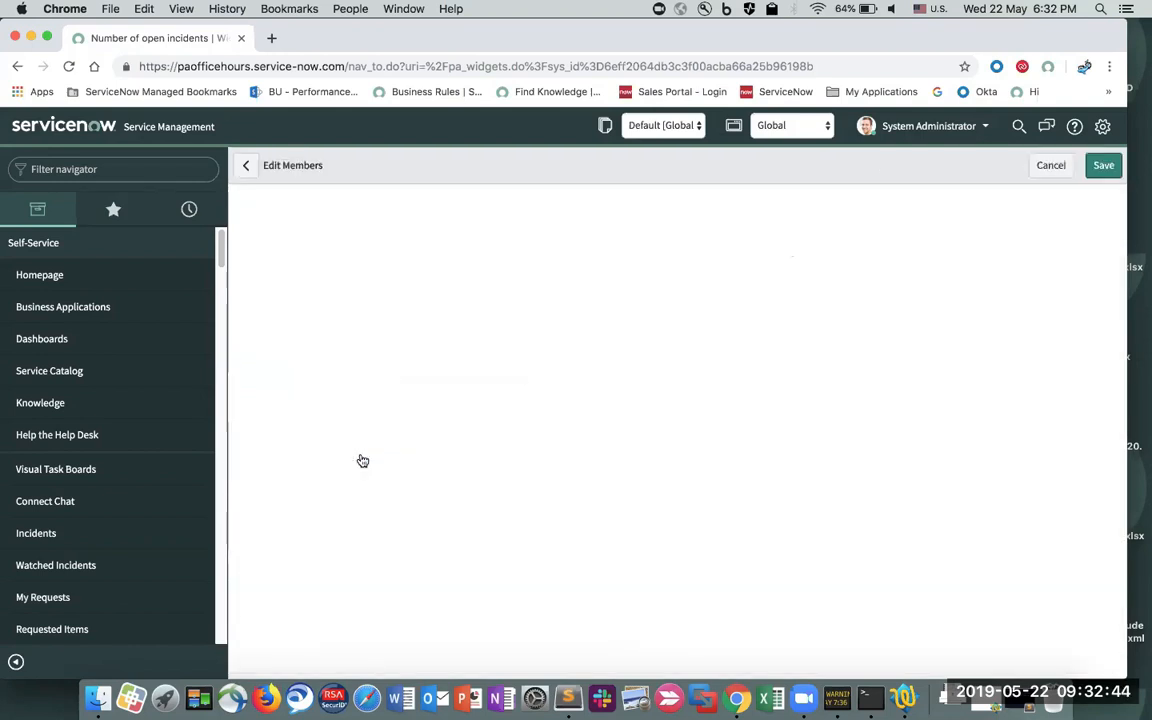
{"action": "left_click", "coordinate": [483, 358]}
{"action": "type", "text": "numbe"}
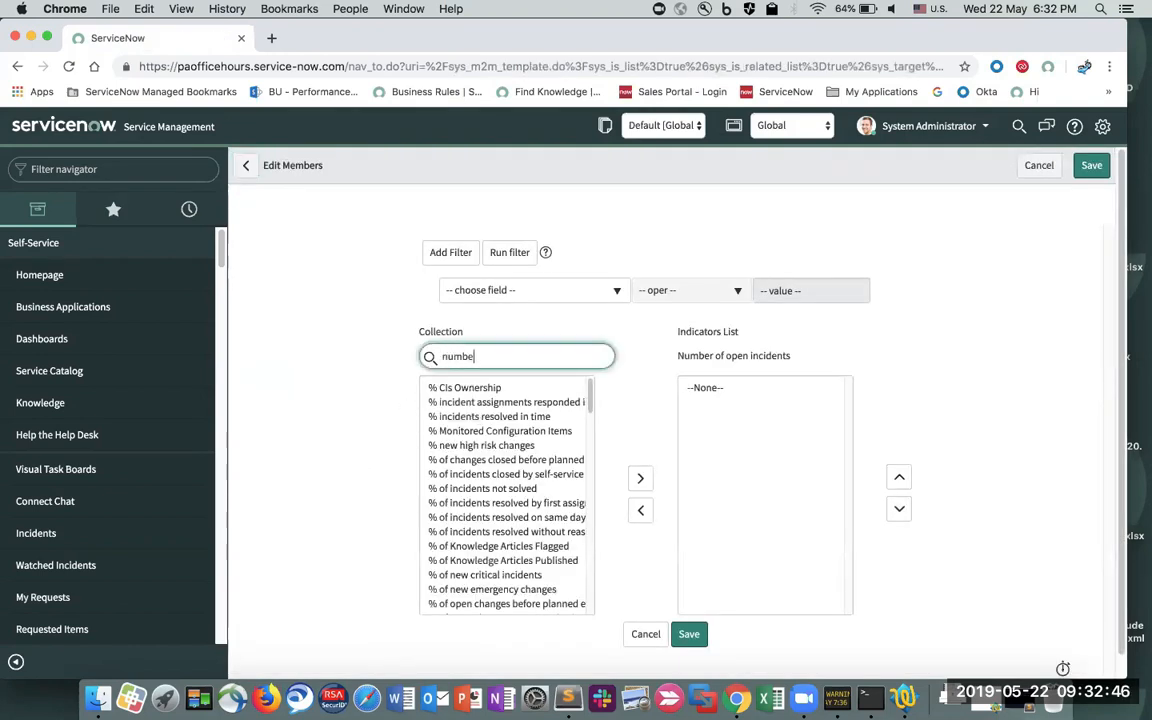
{"action": "type", "text": "r of open incidents"}
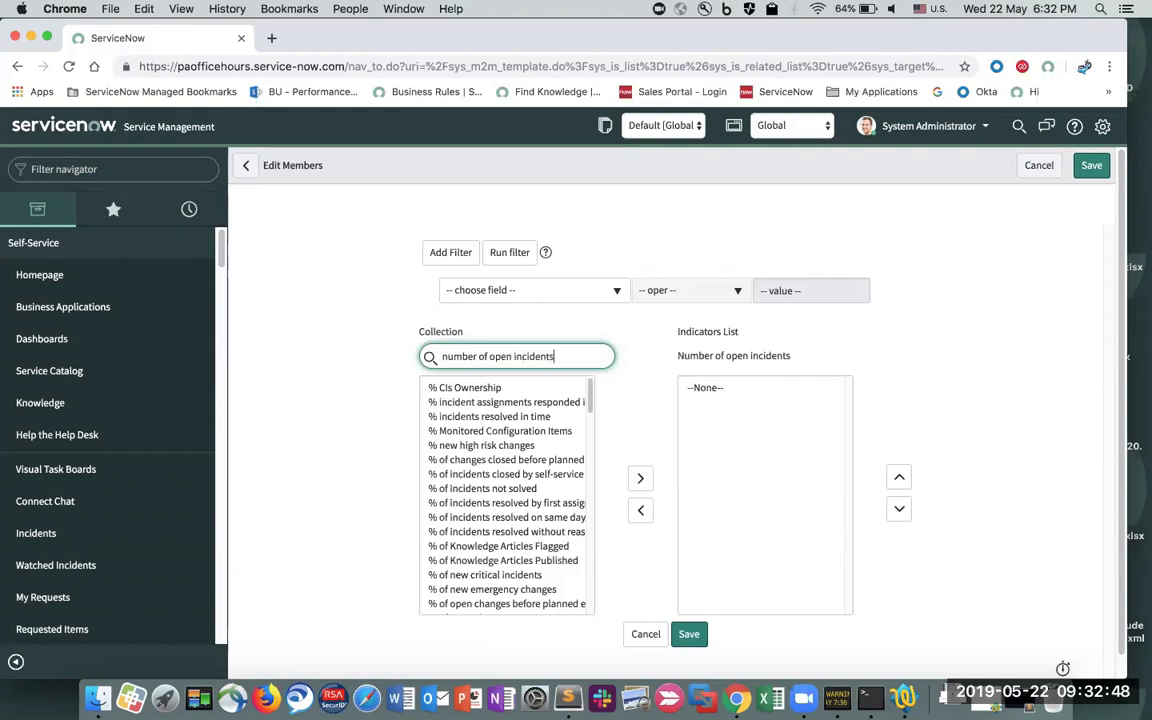
{"action": "double_click", "coordinate": [486, 388]}
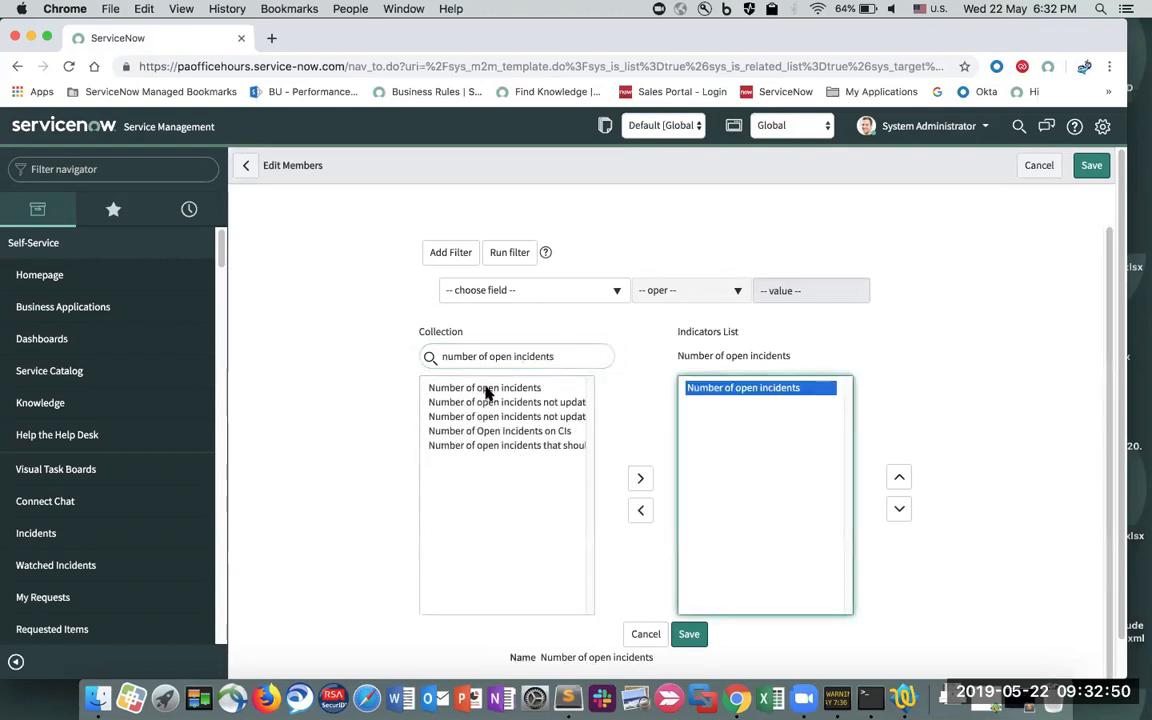
{"action": "double_click", "coordinate": [483, 403]}
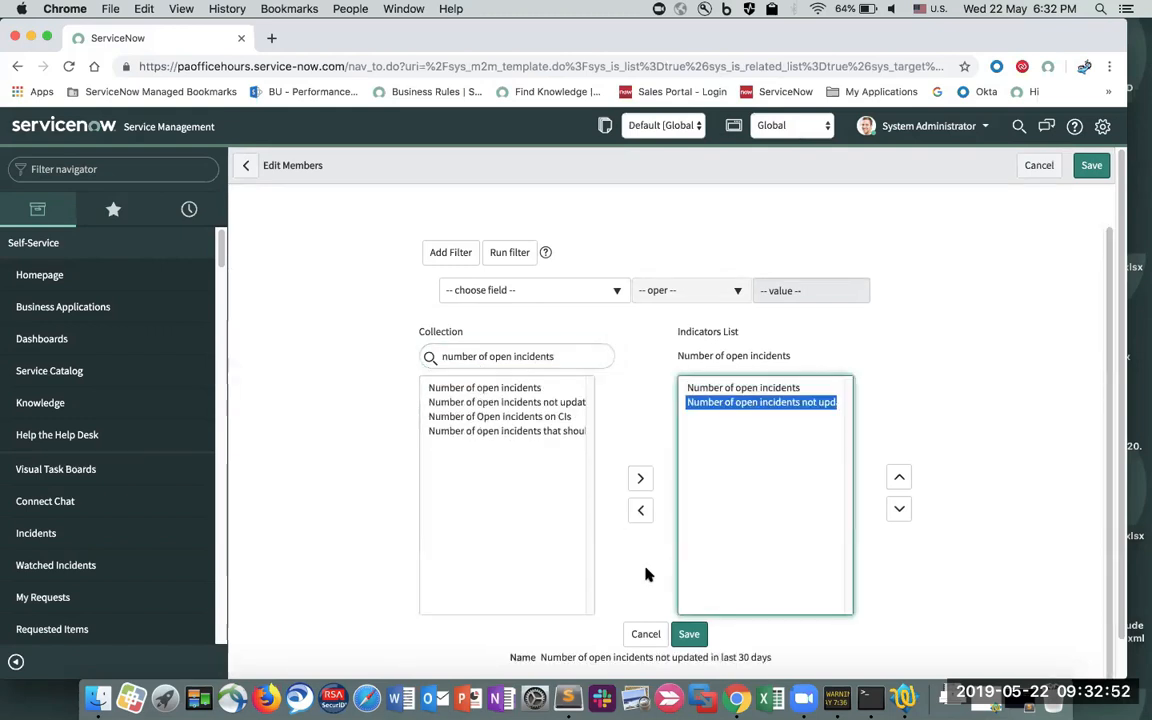
{"action": "left_click", "coordinate": [688, 630]}
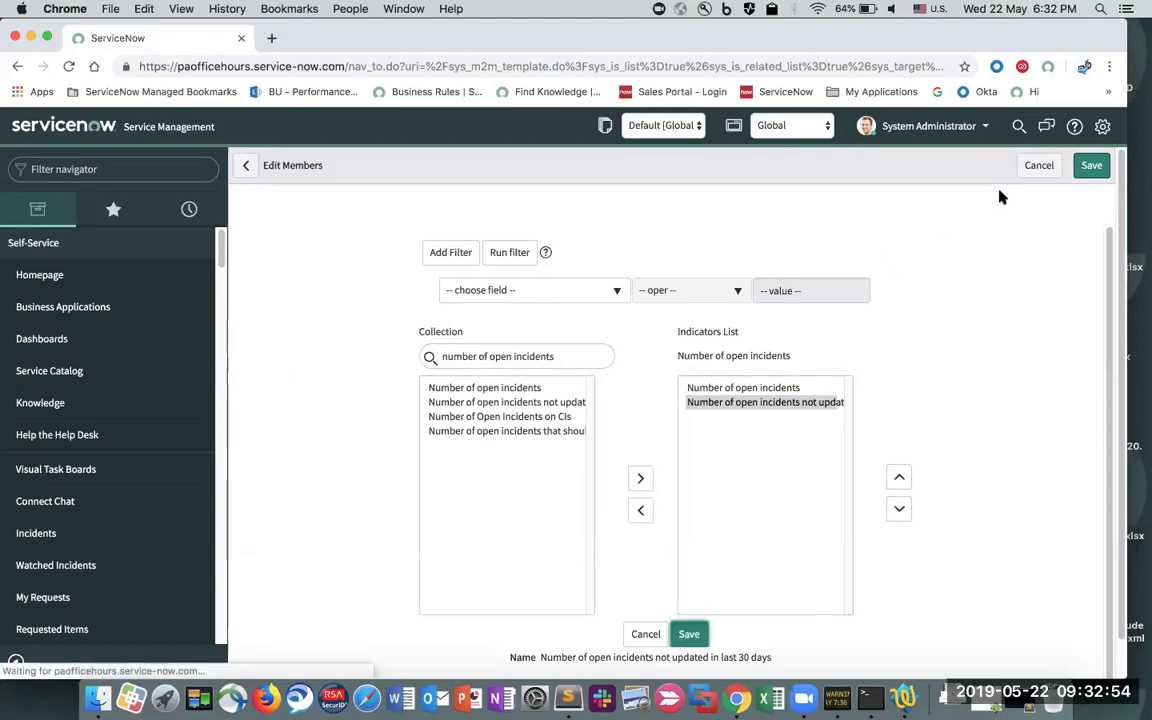
{"action": "left_click", "coordinate": [1042, 167]}
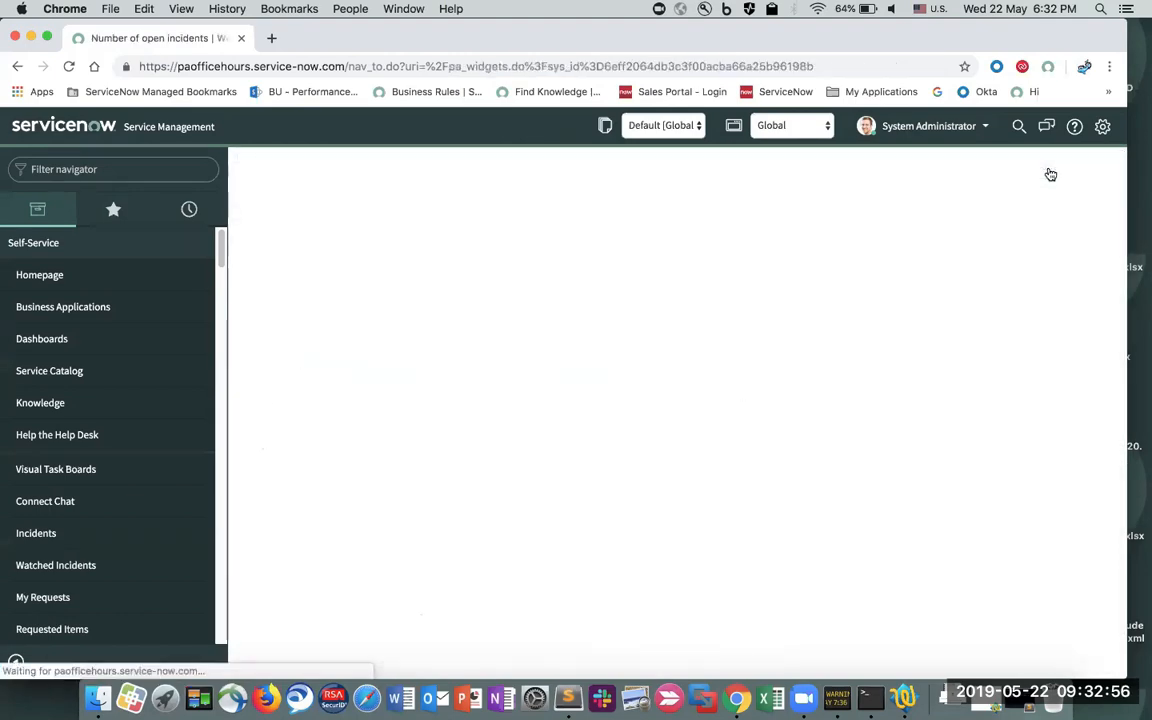
- Scroll horizontally through the pivot scorecard's assignment group columns to review both indicator rows
{"action": "scroll", "coordinate": [828, 320], "scroll_direction": "down", "scroll_amount": 3}
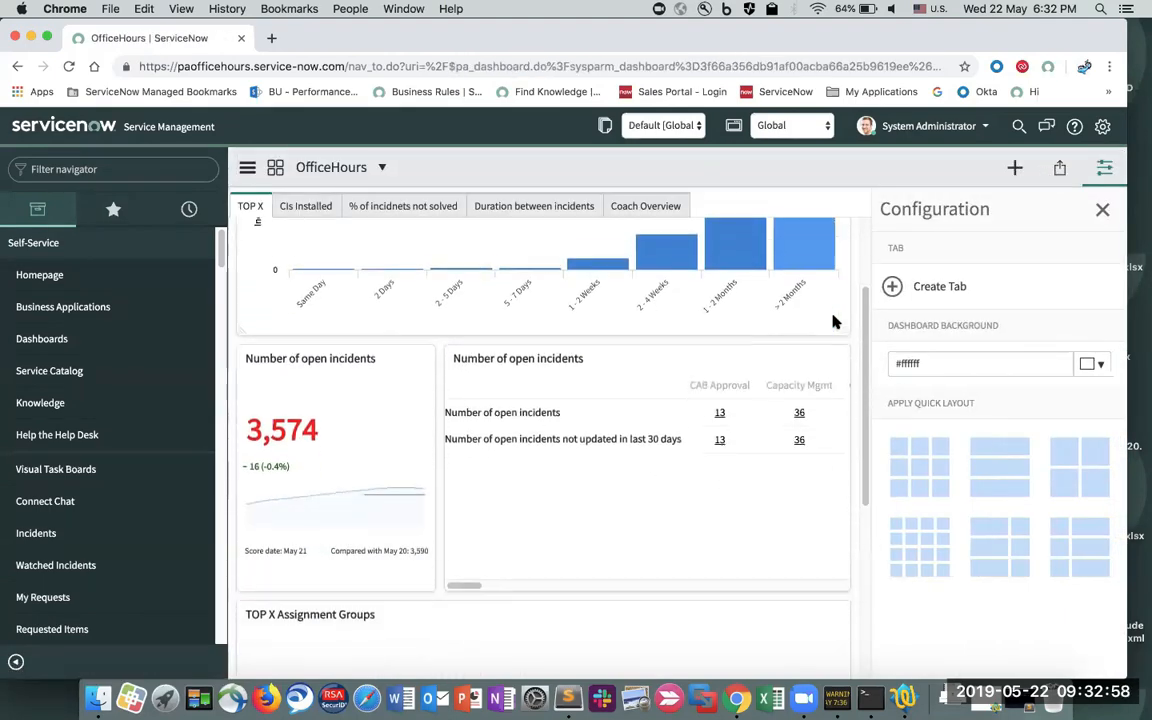
{"action": "scroll", "coordinate": [658, 512], "scroll_direction": "right", "scroll_amount": 1}
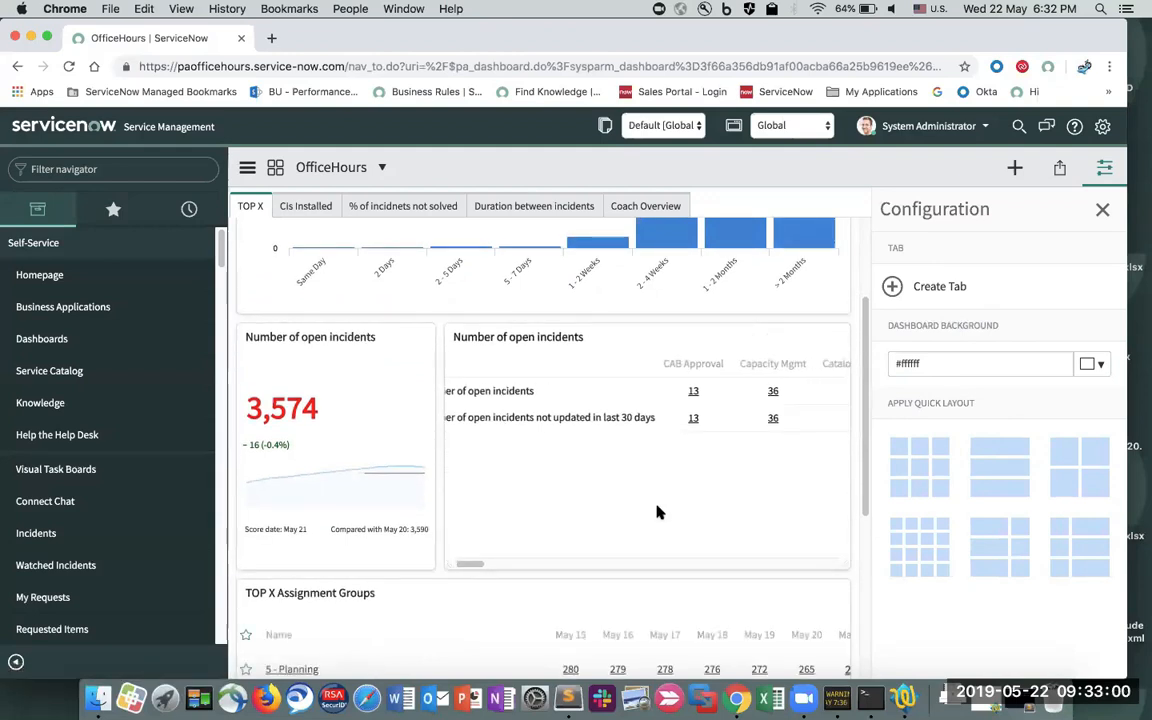
{"action": "scroll", "coordinate": [658, 512], "scroll_direction": "right", "scroll_amount": 3}
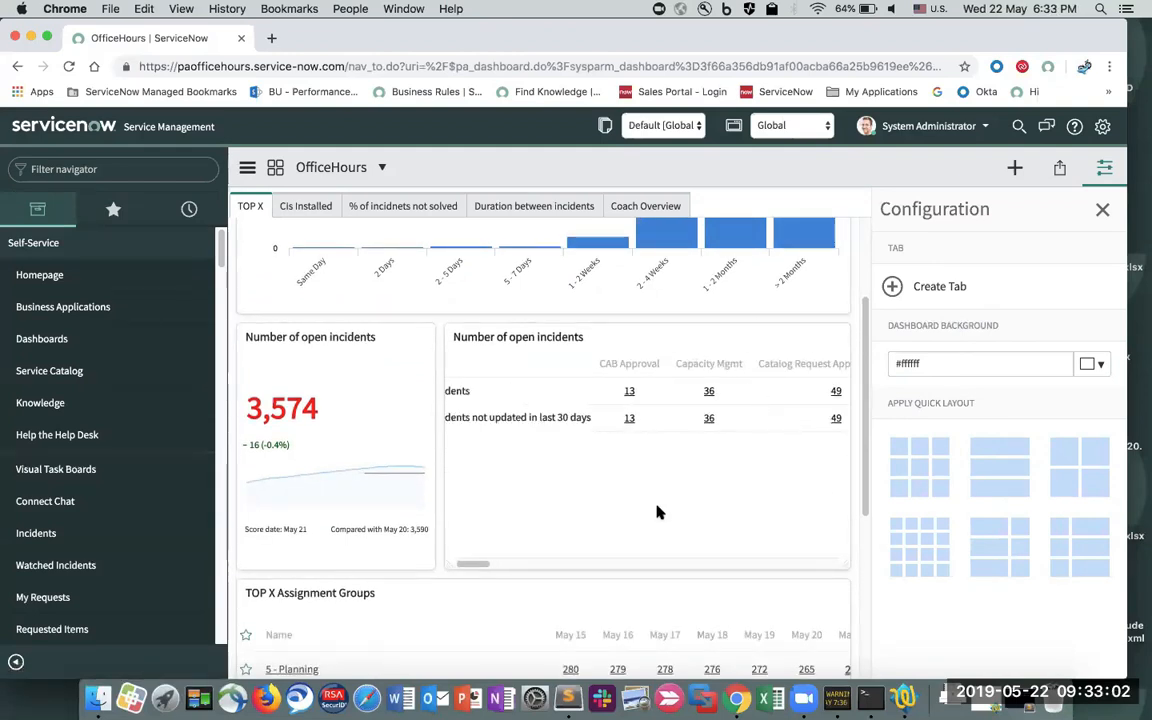
{"action": "scroll", "coordinate": [566, 411], "scroll_direction": "left", "scroll_amount": 5}
{"action": "scroll", "coordinate": [571, 470], "scroll_direction": "right", "scroll_amount": 3}
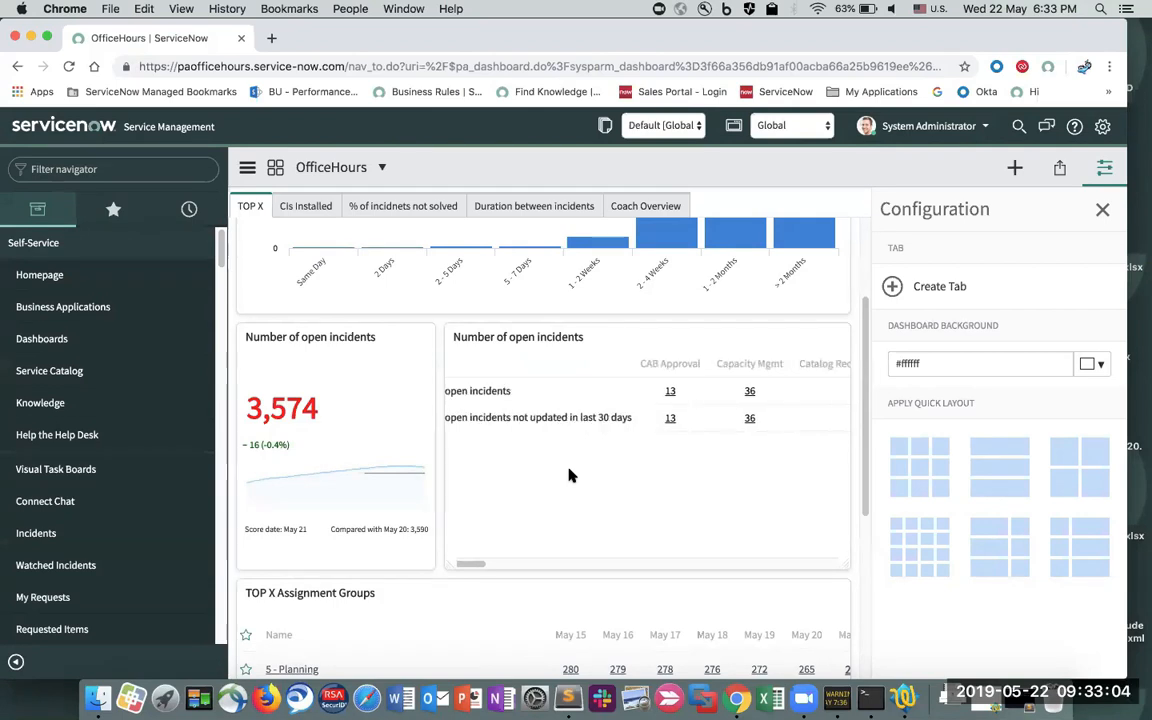
{"action": "scroll", "coordinate": [568, 475], "scroll_direction": "right", "scroll_amount": 5}
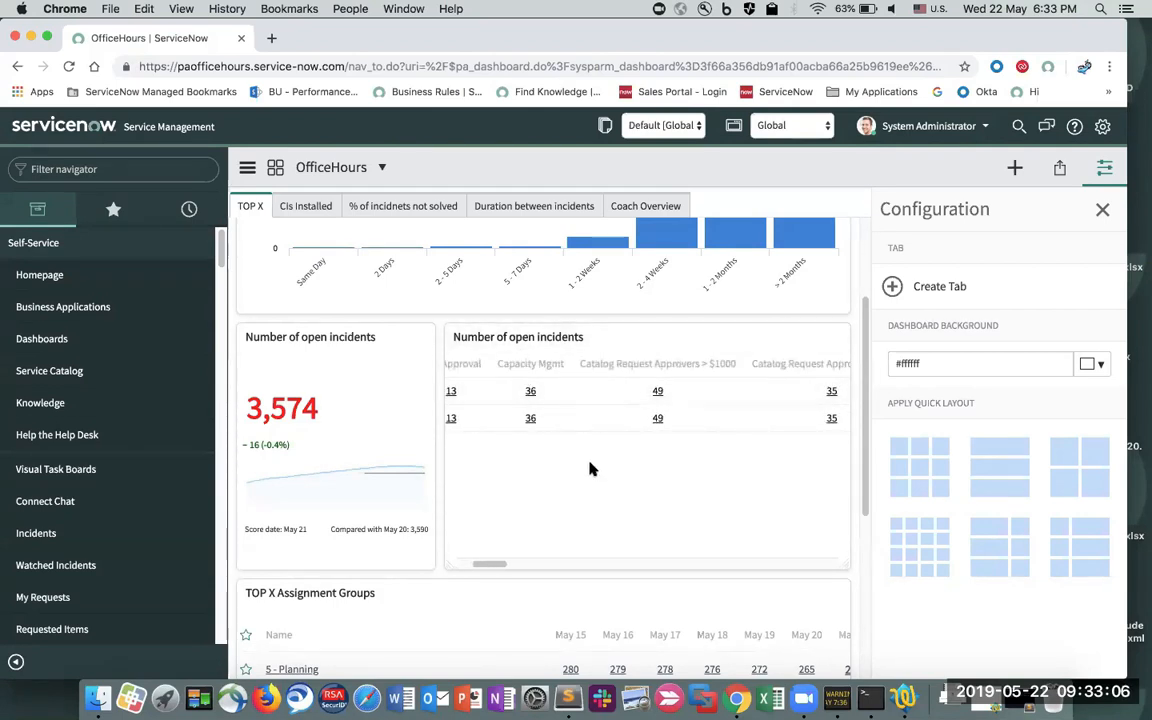
{"action": "scroll", "coordinate": [590, 470], "scroll_direction": "right", "scroll_amount": 10}
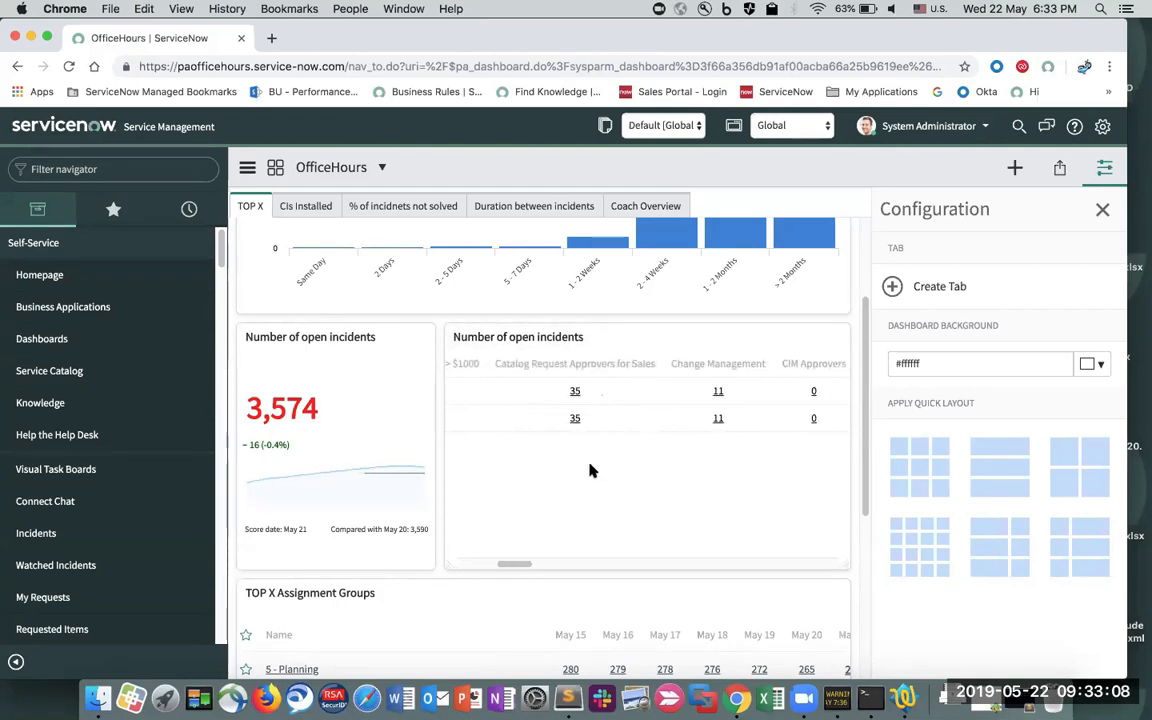
{"action": "scroll", "coordinate": [590, 470], "scroll_direction": "right", "scroll_amount": 10}
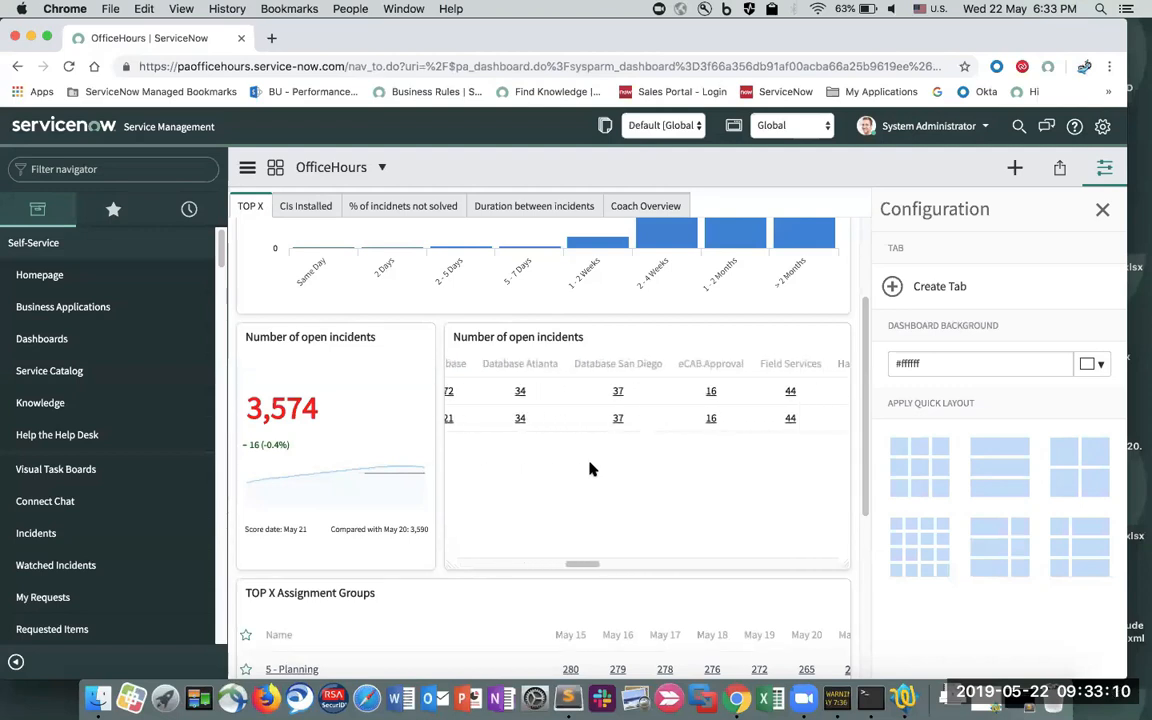
{"action": "scroll", "coordinate": [600, 450], "scroll_direction": "right", "scroll_amount": 5}
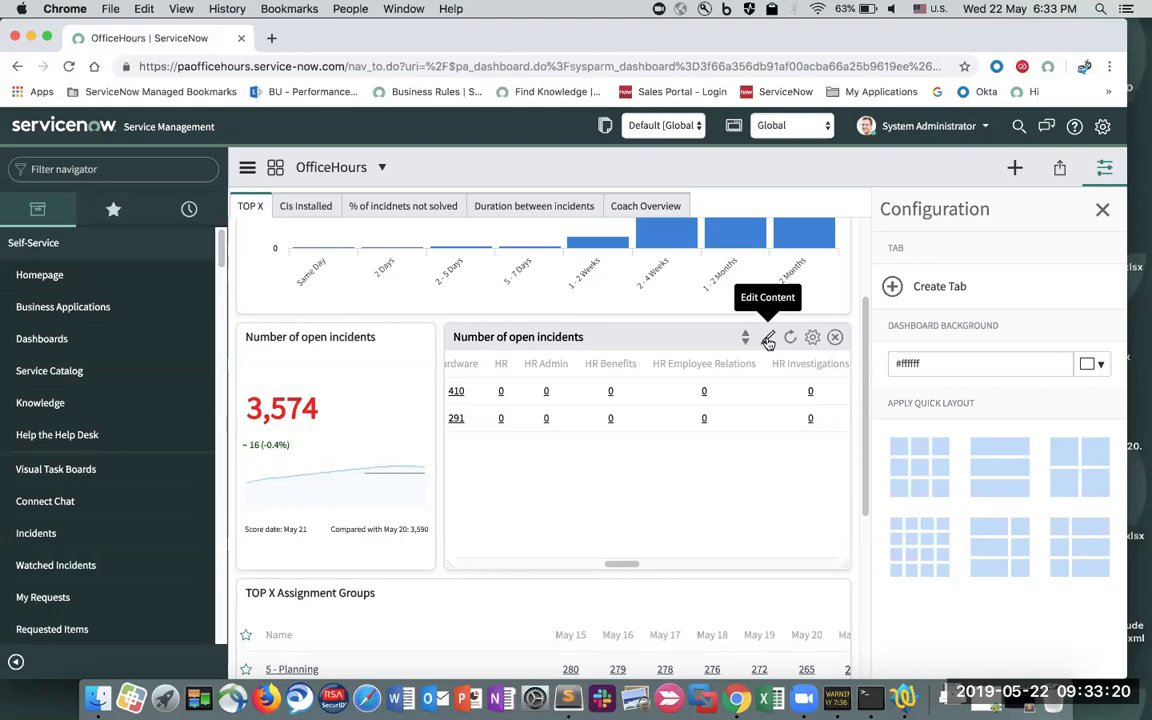
- Turn on Breakdown on Y-axis in the Number of open incidents widget and save it
{"action": "left_click", "coordinate": [768, 339]}
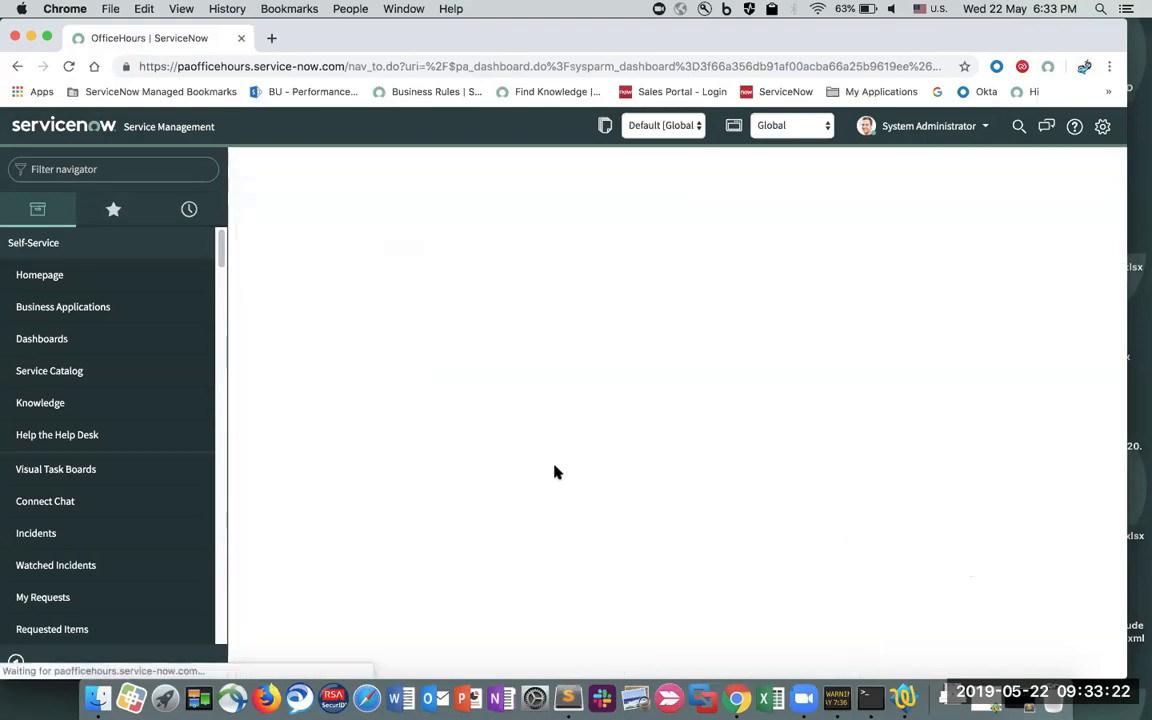
{"action": "scroll", "coordinate": [528, 479], "scroll_direction": "down", "scroll_amount": 3}
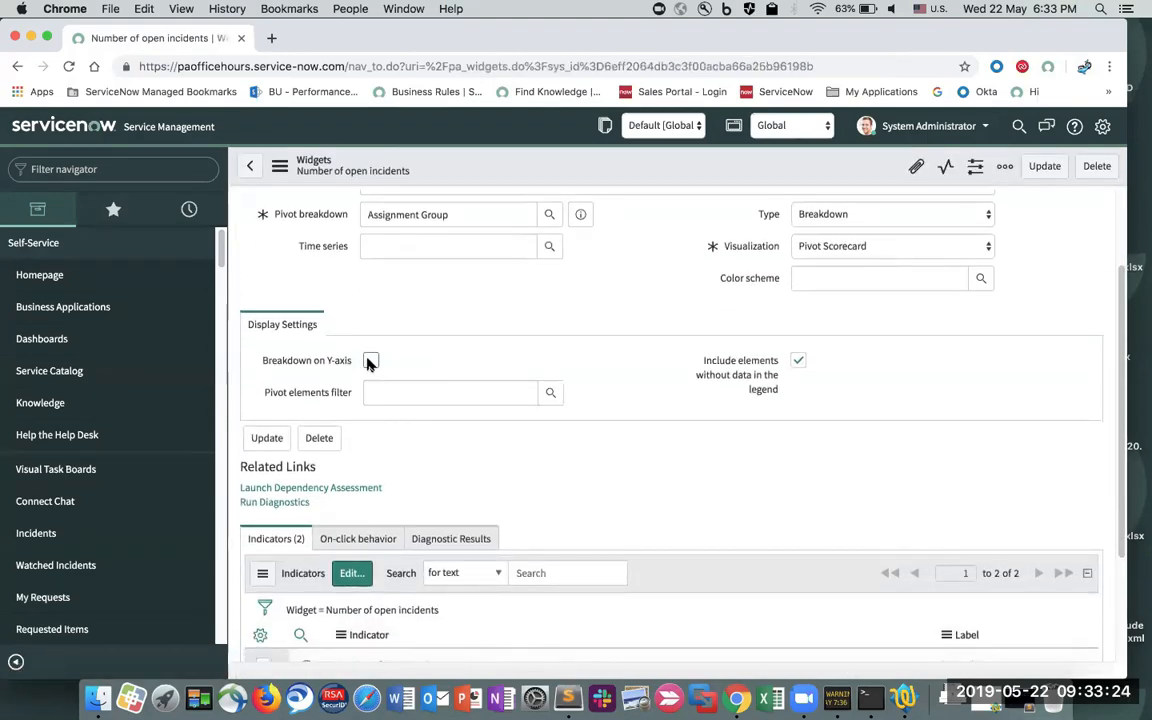
{"action": "left_click", "coordinate": [370, 360]}
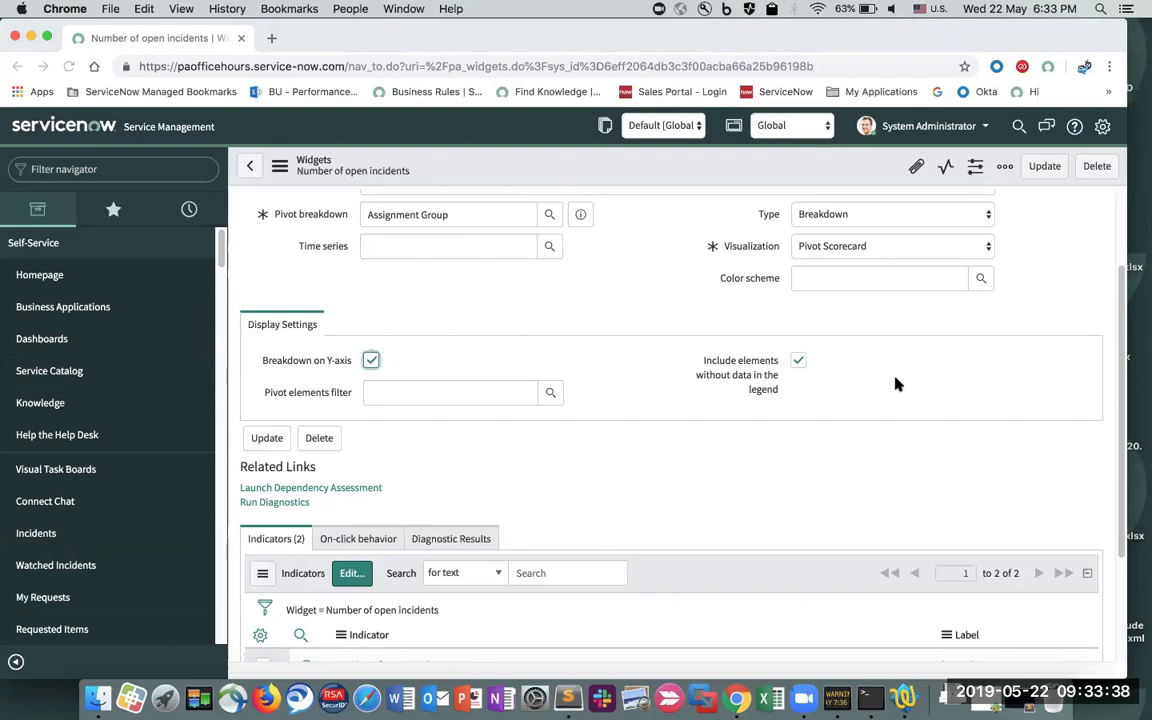
{"action": "scroll", "coordinate": [586, 360], "scroll_direction": "down", "scroll_amount": 3}
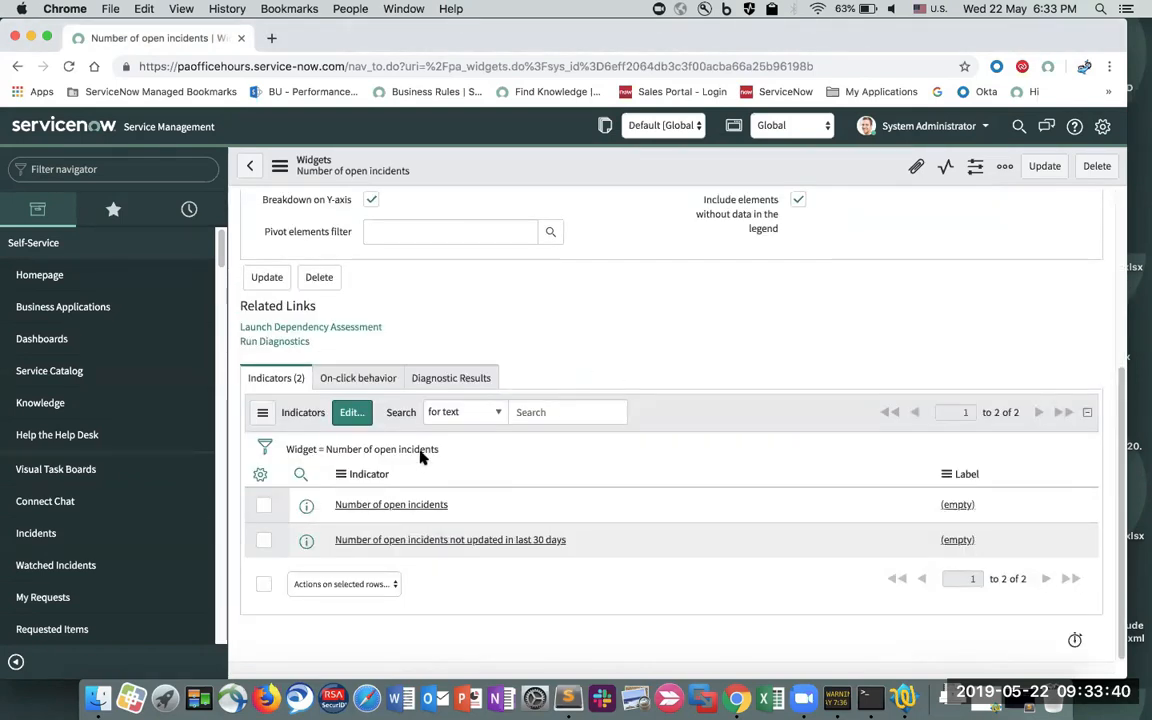
{"action": "scroll", "coordinate": [424, 455], "scroll_direction": "up", "scroll_amount": 1}
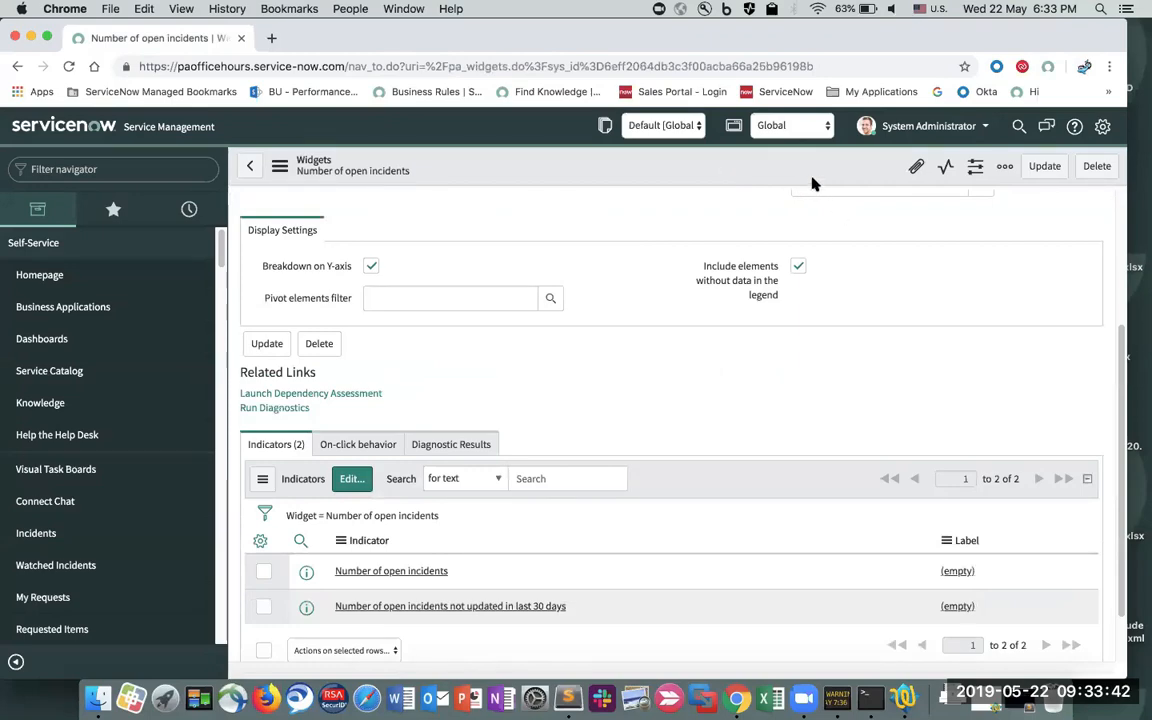
{"action": "left_click", "coordinate": [1036, 172]}
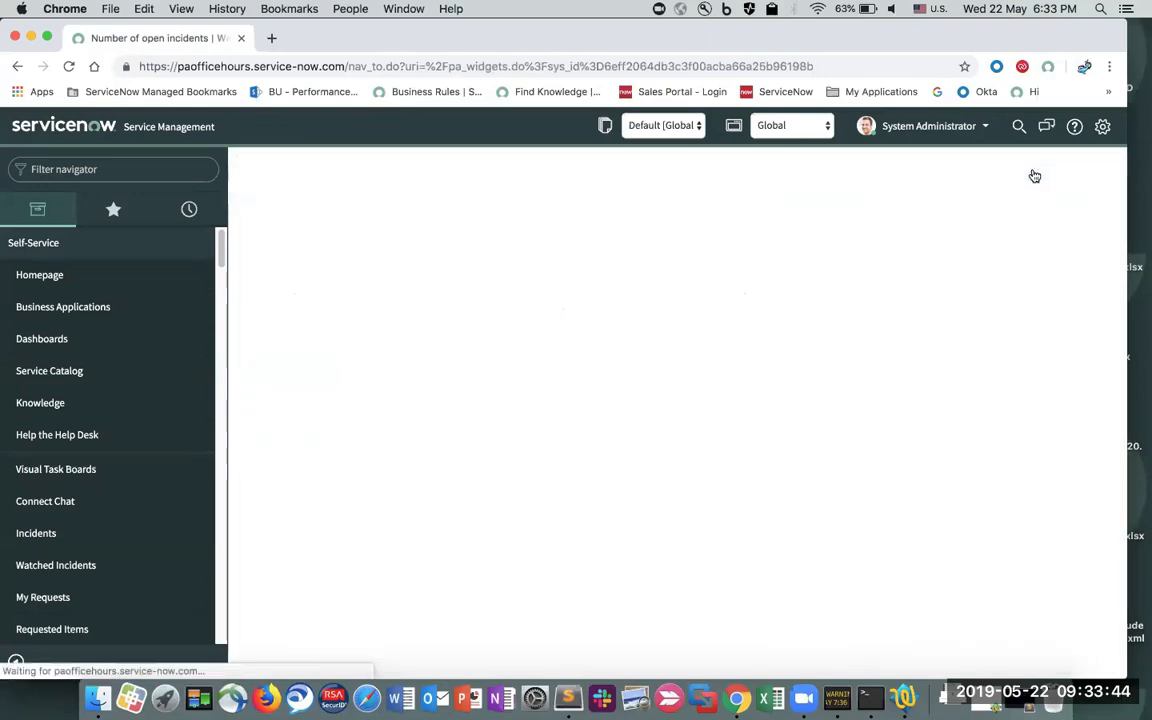
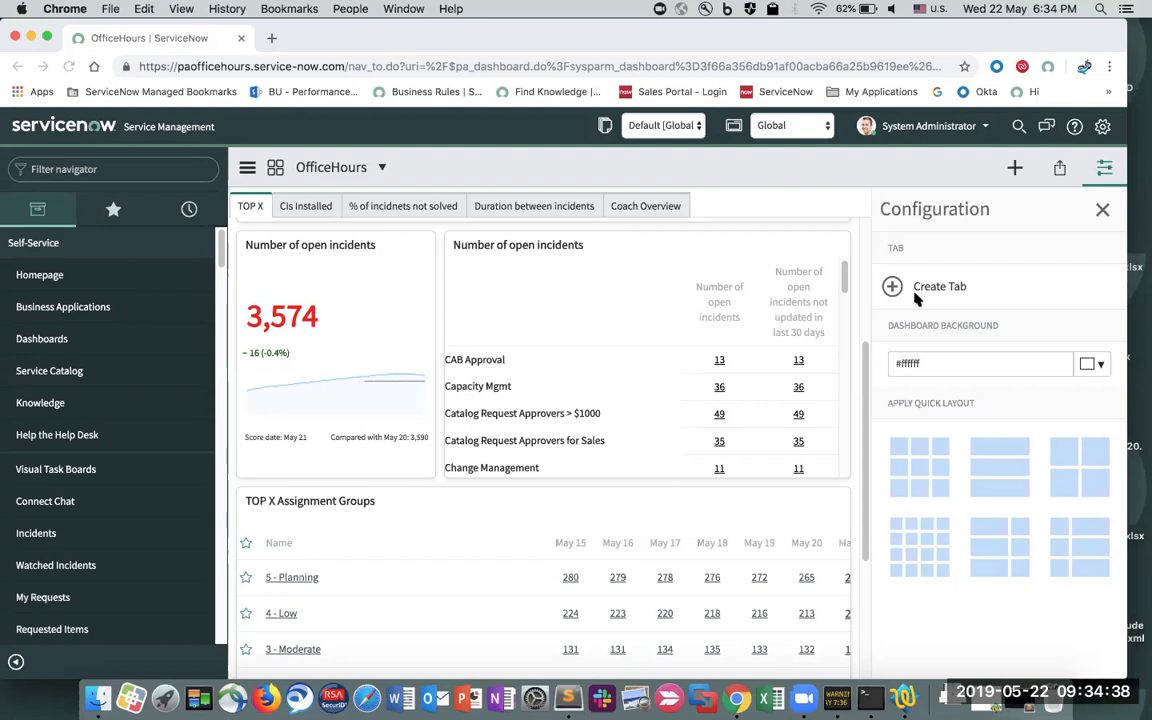
- Open the Formula Indicators list by filtering the navigator for 'formula'
{"action": "left_click", "coordinate": [118, 168]}
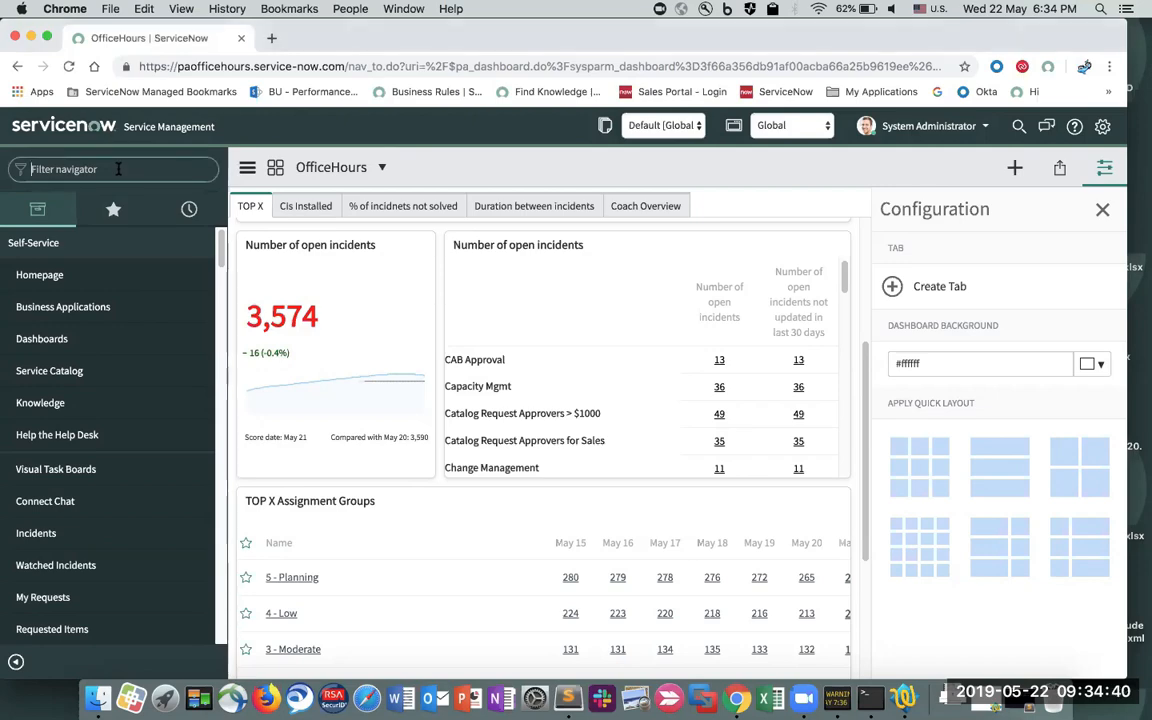
{"action": "type", "text": "formula"}
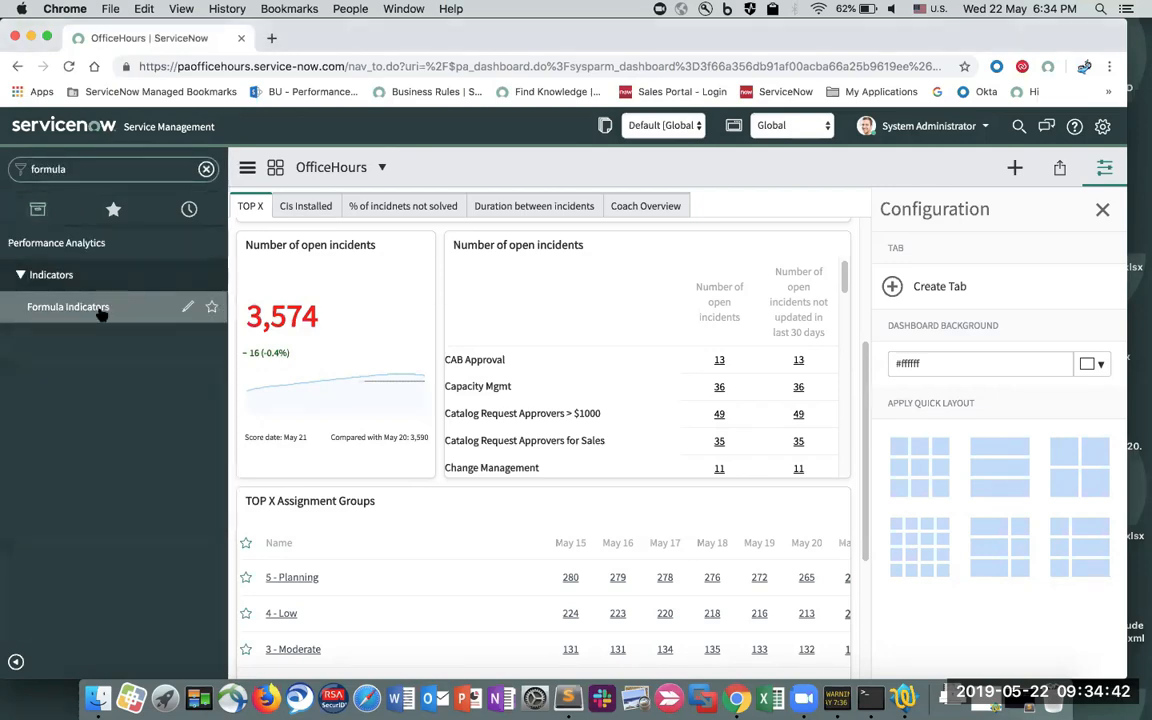
{"action": "left_click", "coordinate": [135, 320]}
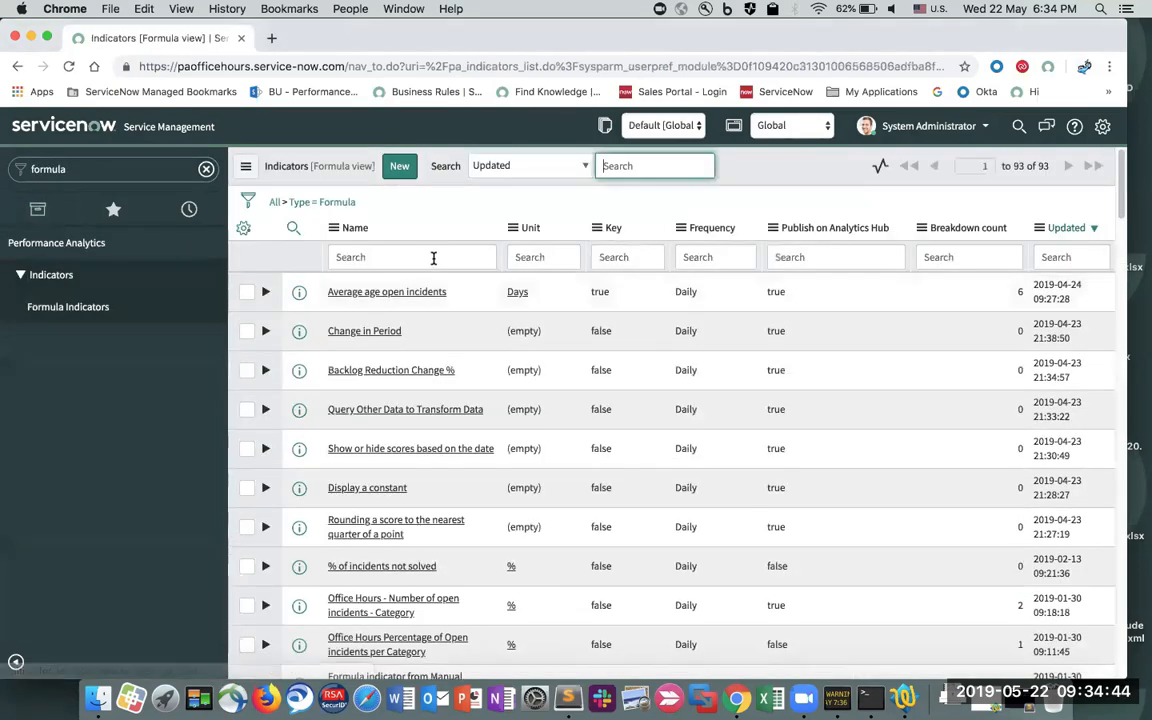
- Filter indicator names by '*incident' and open '% of incidents not solved'
{"action": "left_click", "coordinate": [427, 257]}
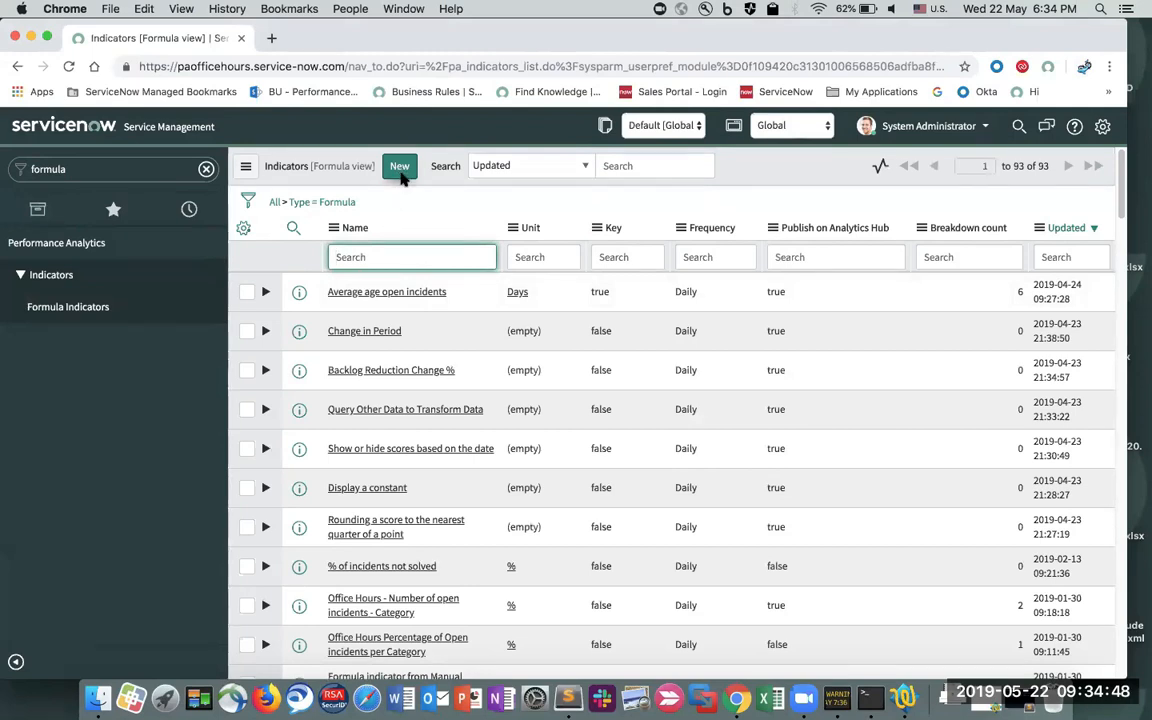
{"action": "scroll", "coordinate": [431, 326], "scroll_direction": "down", "scroll_amount": 1}
{"action": "type", "text": "*incident"}
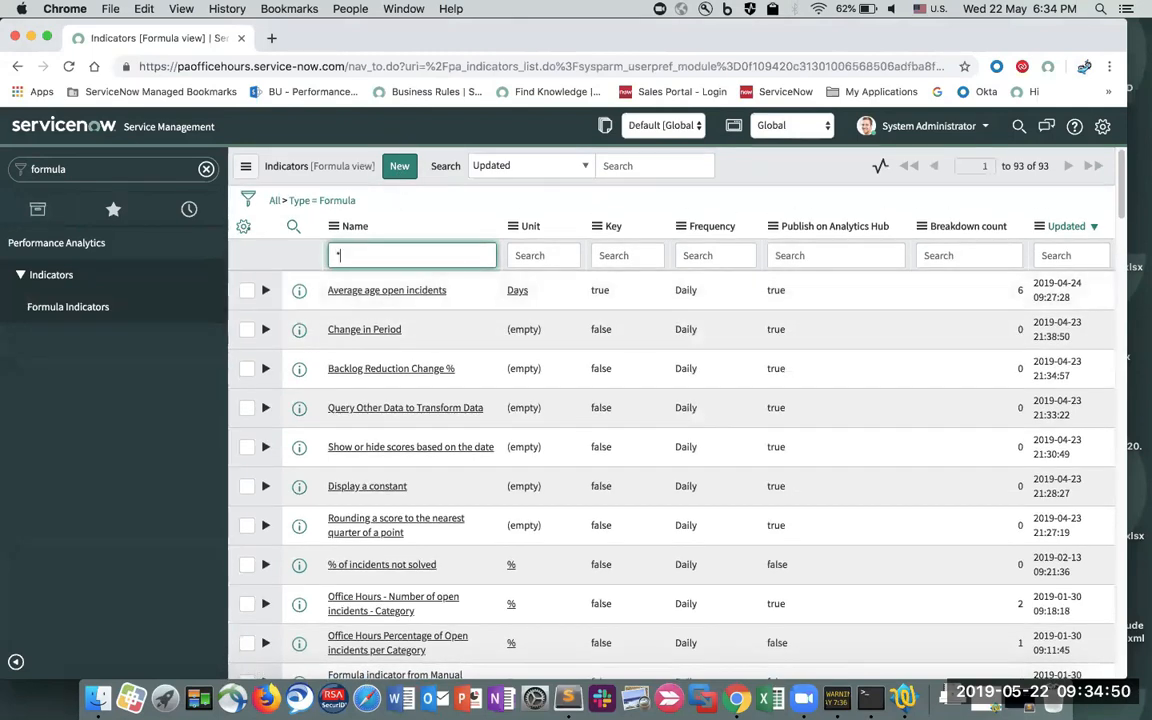
{"action": "key", "text": "Return"}
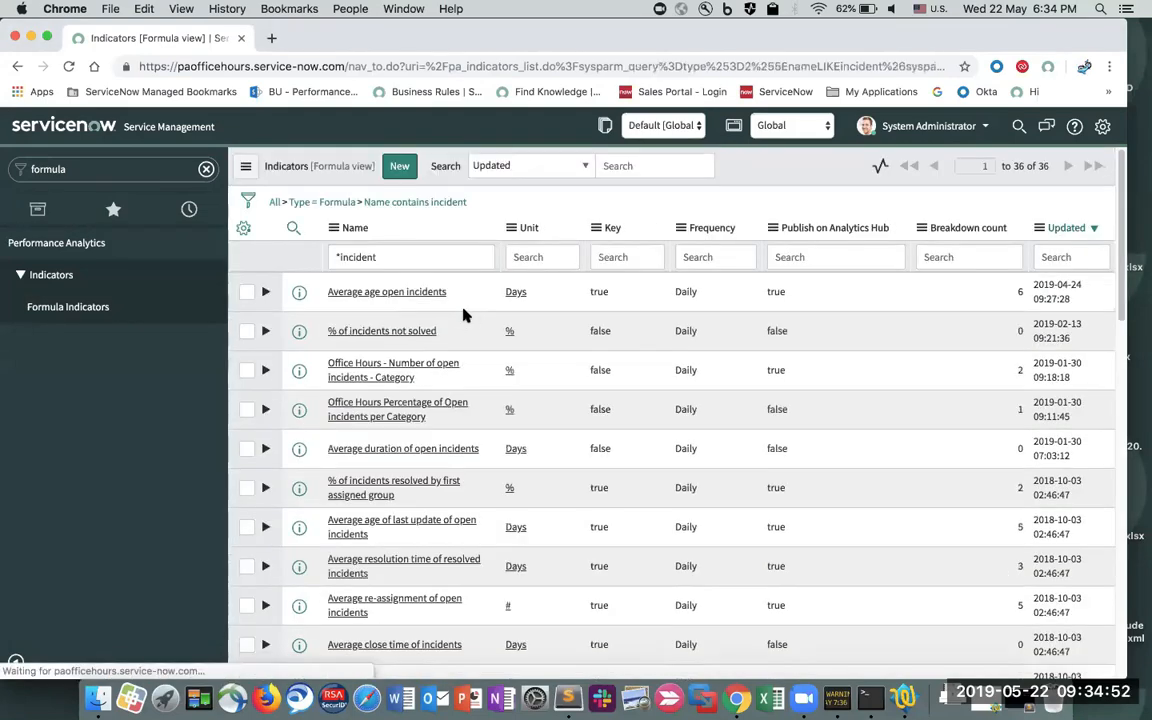
{"action": "left_click", "coordinate": [396, 338]}
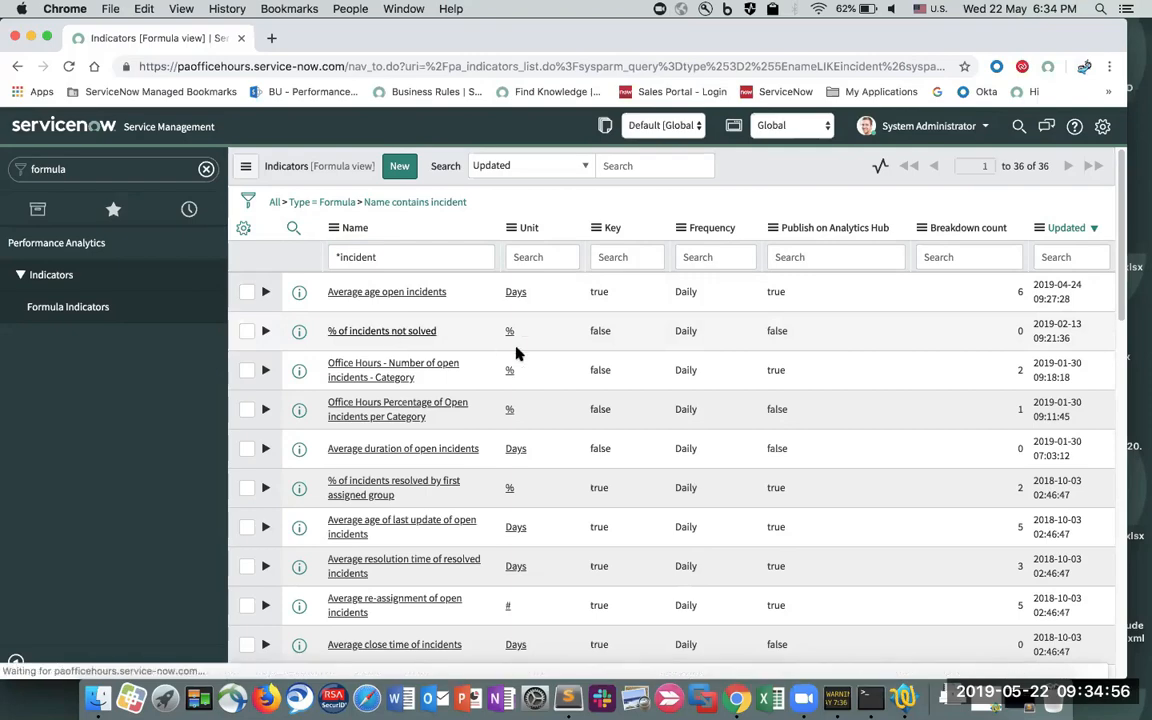
- Replace the '/' operator with '-' in the indicator's formula
{"action": "scroll", "coordinate": [555, 438], "scroll_direction": "down", "scroll_amount": 3}
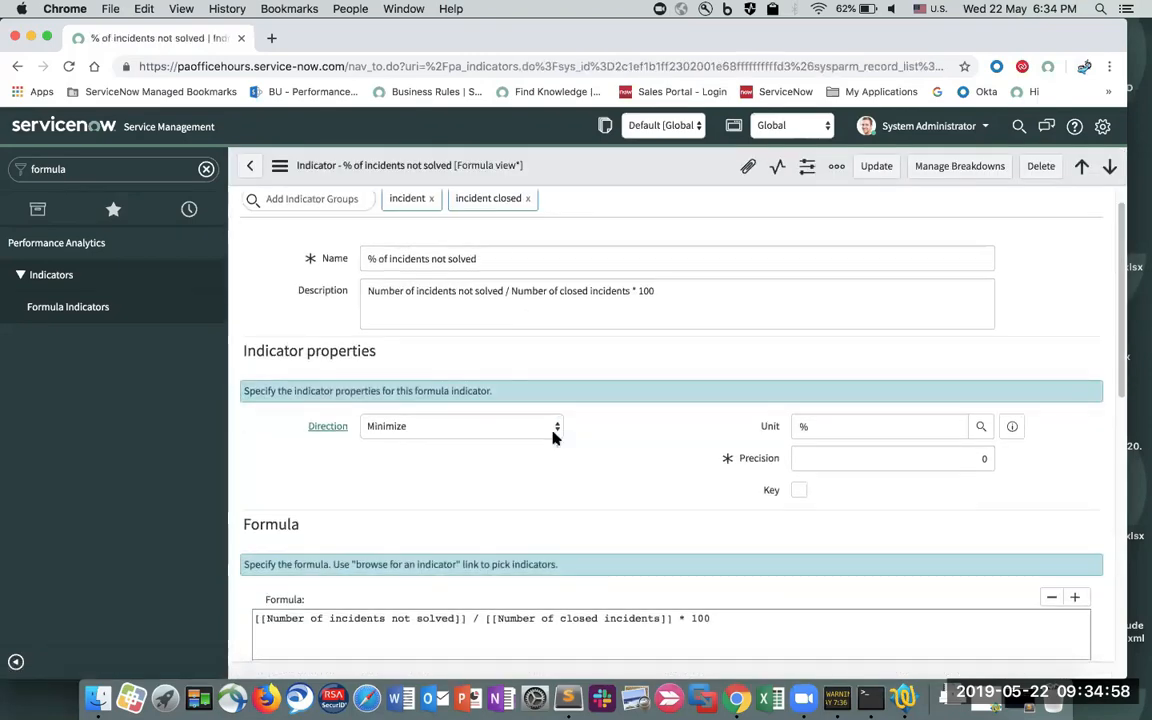
{"action": "left_click", "coordinate": [478, 504]}
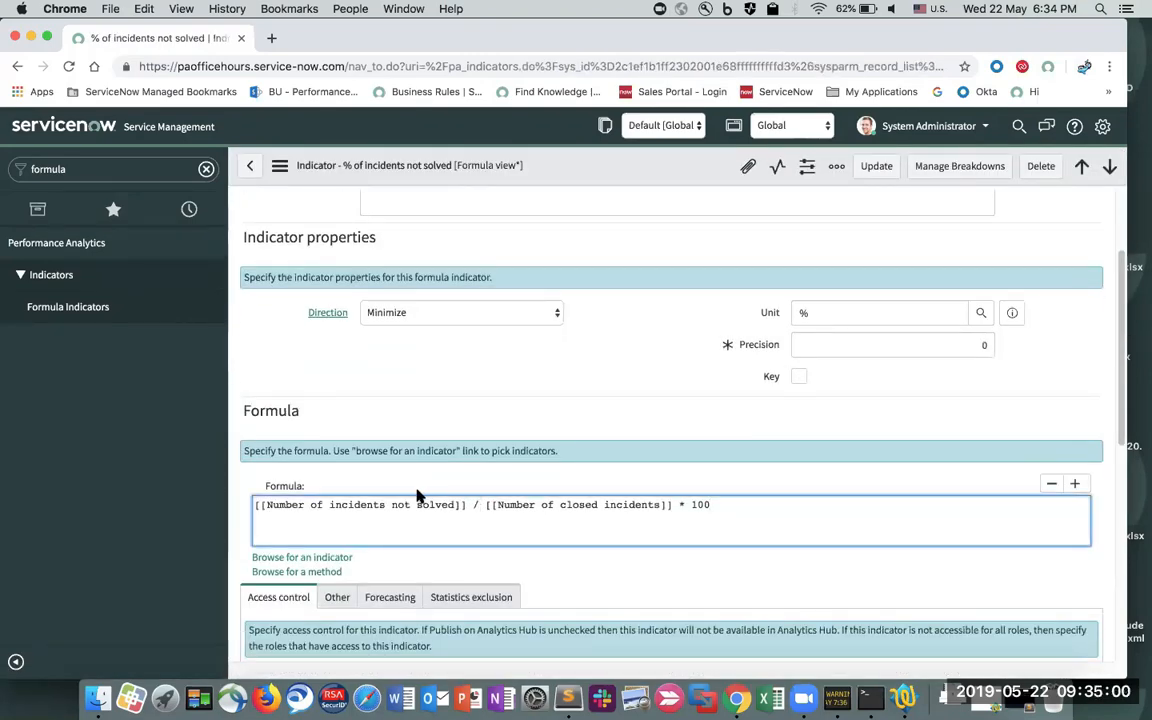
{"action": "double_click", "coordinate": [350, 504]}
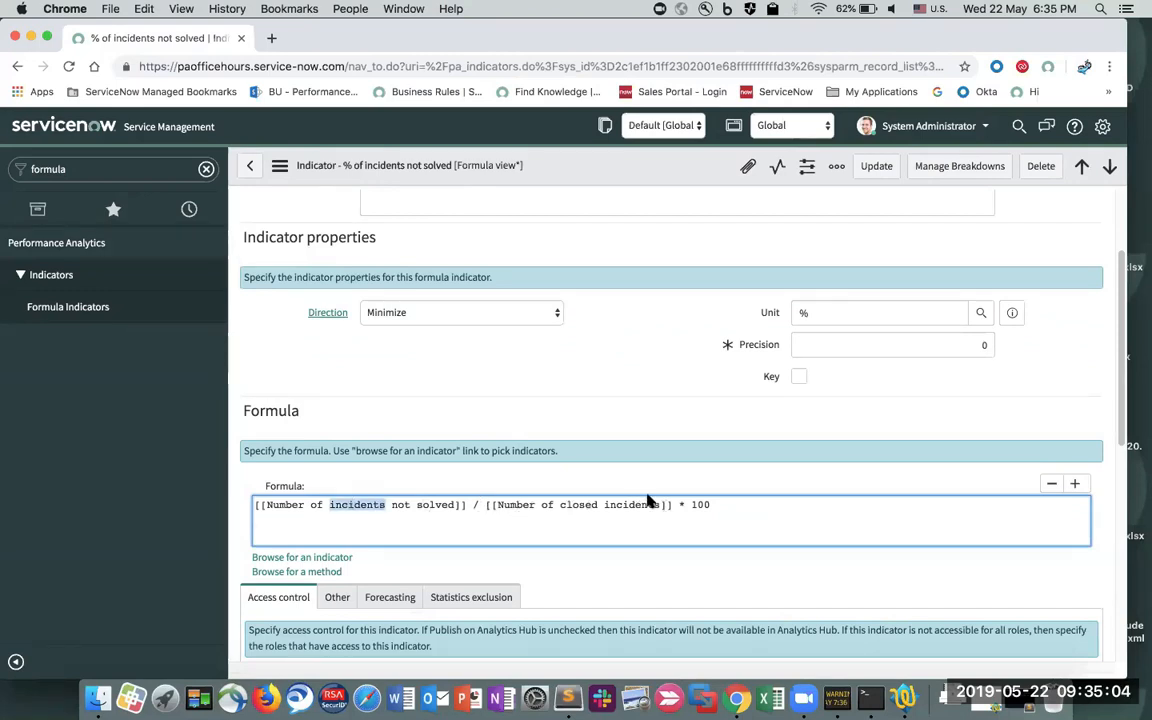
{"action": "scroll", "coordinate": [650, 504], "scroll_direction": "up", "scroll_amount": 3}
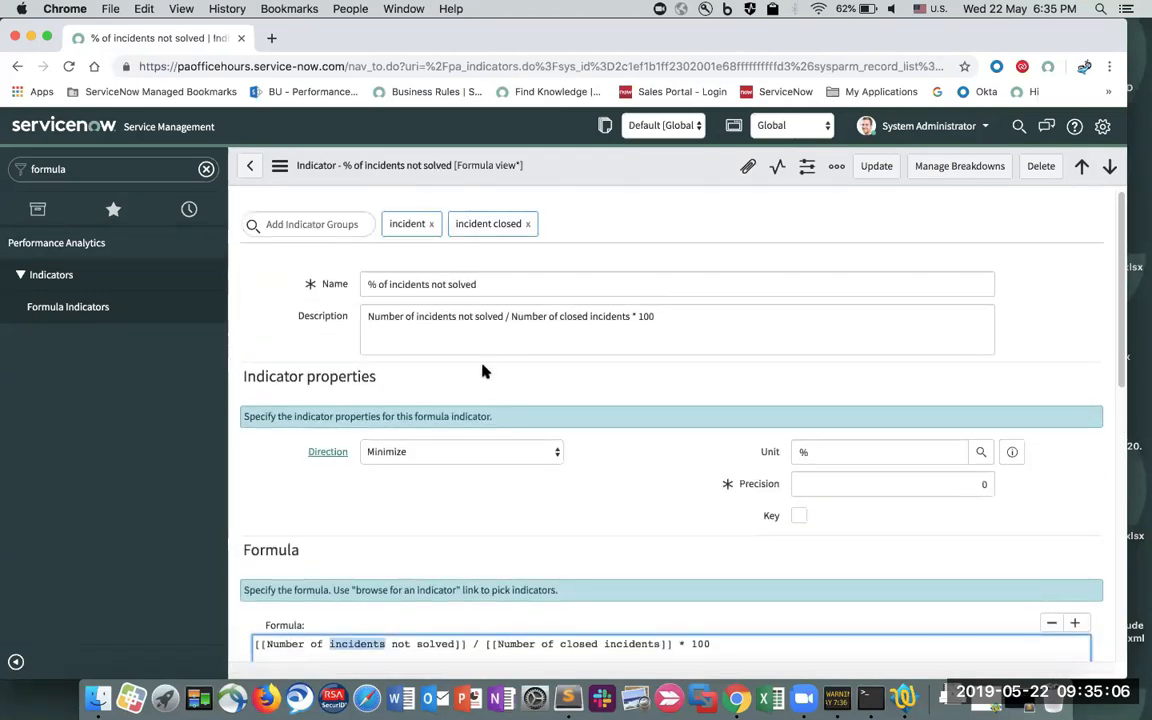
{"action": "scroll", "coordinate": [481, 373], "scroll_direction": "down", "scroll_amount": 2}
{"action": "left_click", "coordinate": [479, 568]}
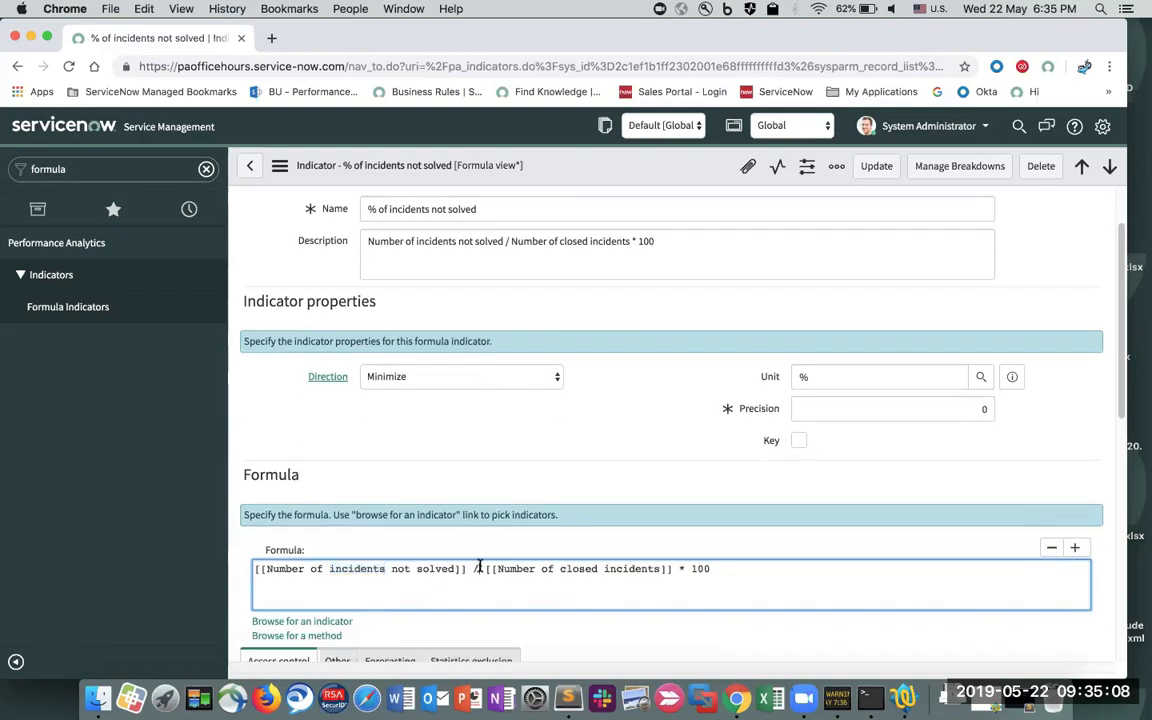
{"action": "key", "text": "BackSpace"}
{"action": "type", "text": "-"}
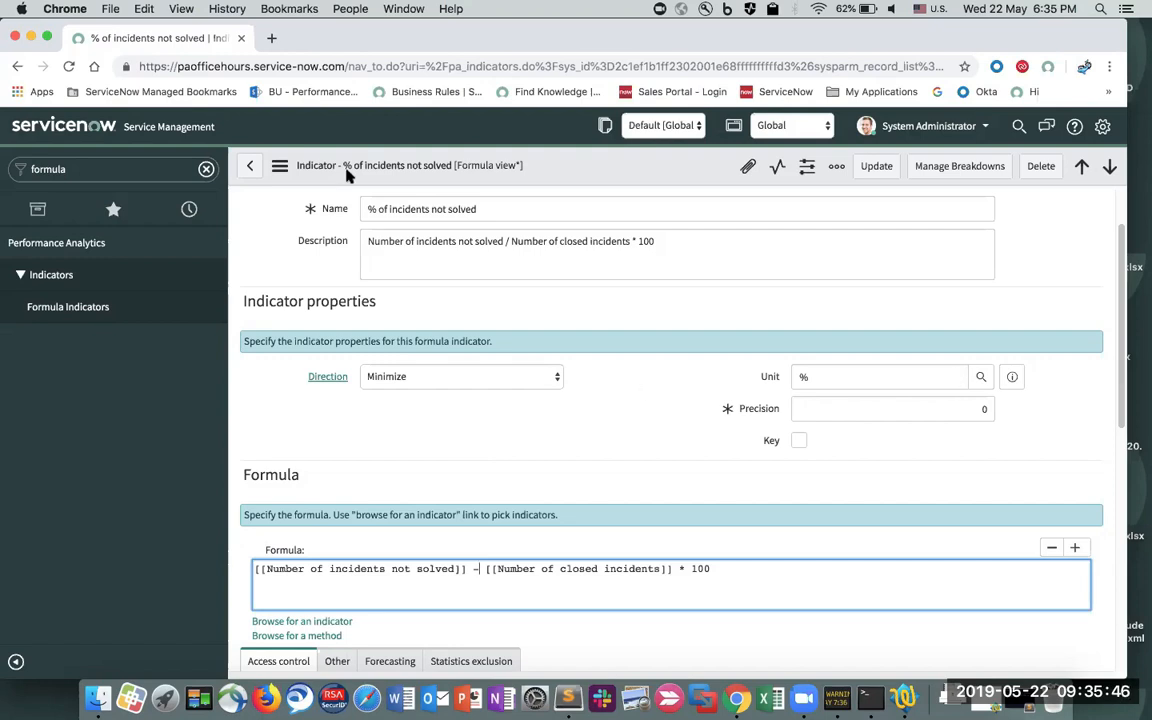
- Return to the Number of open incidents widget from history, discarding the formula edit
{"action": "left_click", "coordinate": [188, 211]}
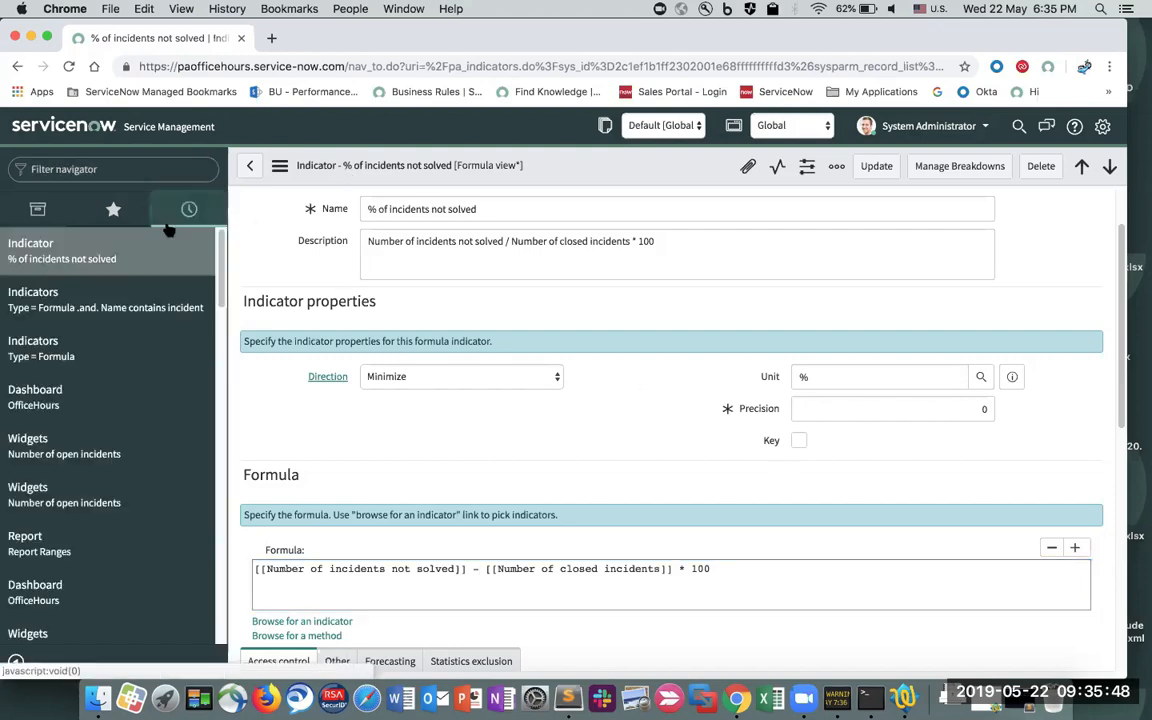
{"action": "left_click", "coordinate": [88, 455]}
{"action": "left_click", "coordinate": [690, 249]}
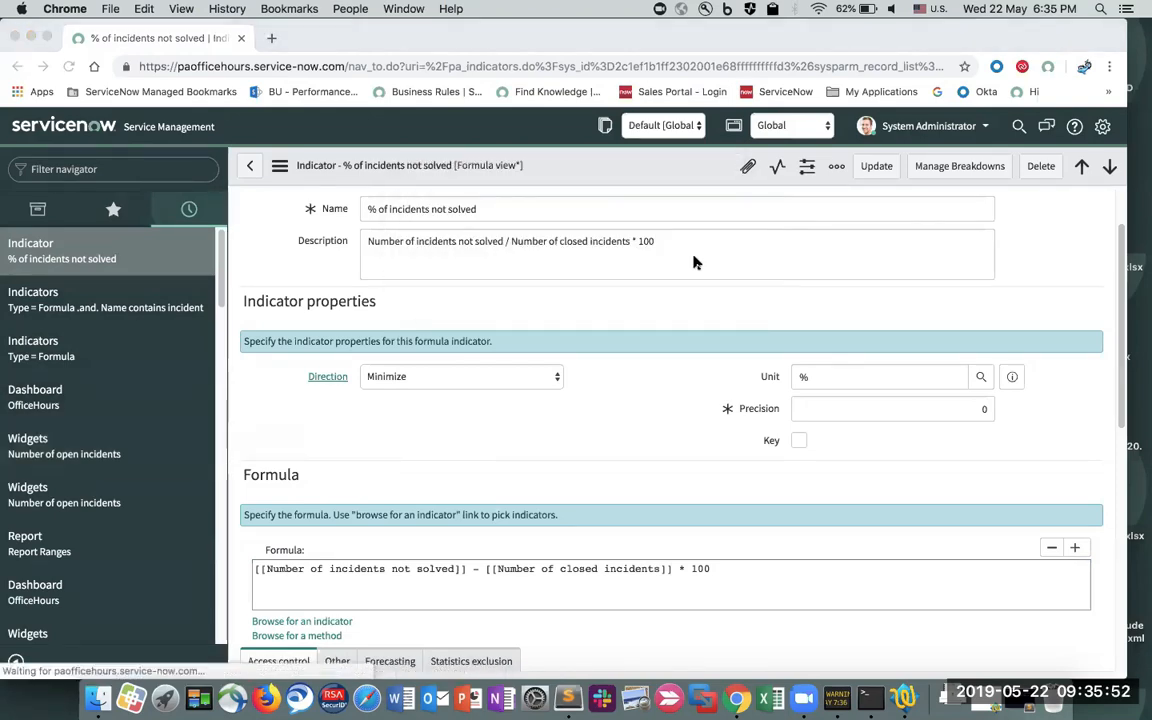
{"action": "scroll", "coordinate": [656, 360], "scroll_direction": "down", "scroll_amount": 3}
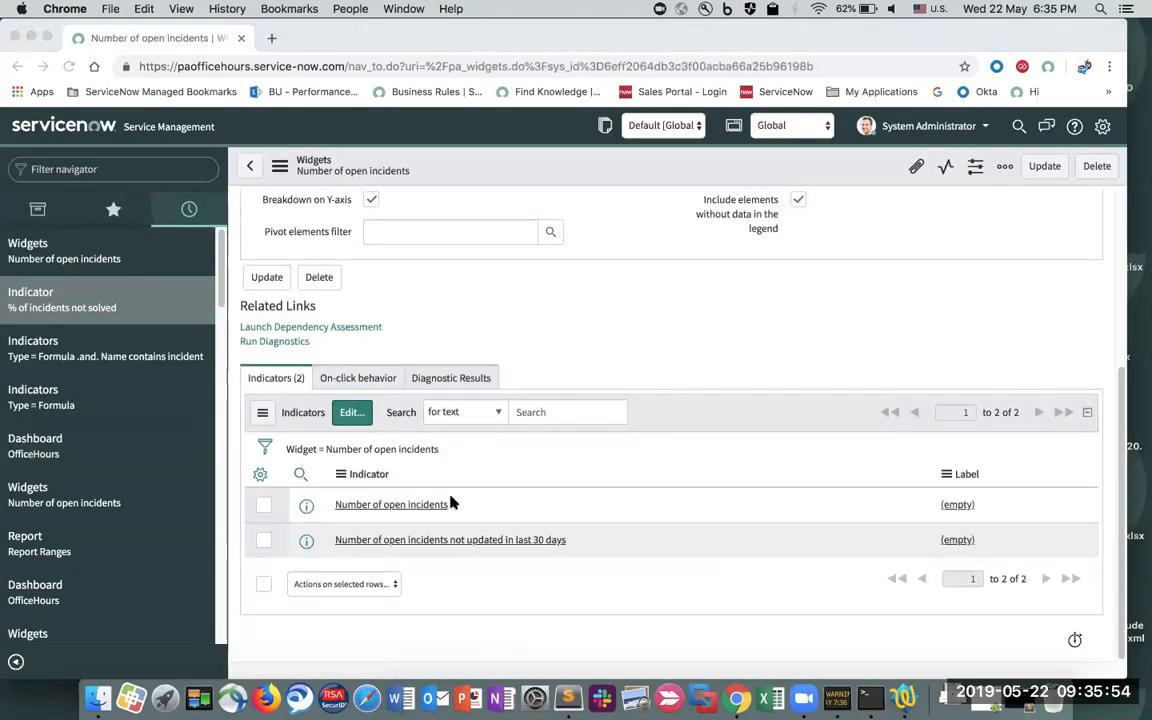
- Preview the widget's indicator, open its full record, then go back
{"action": "left_click", "coordinate": [303, 511]}
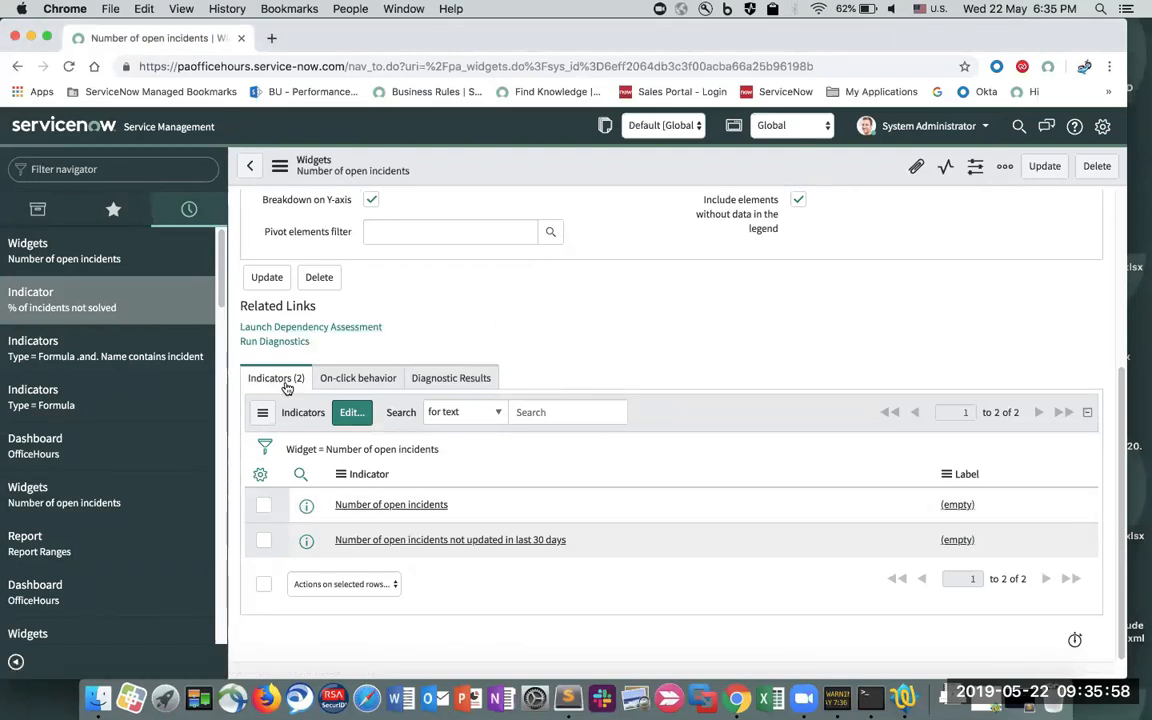
{"action": "left_click", "coordinate": [308, 508]}
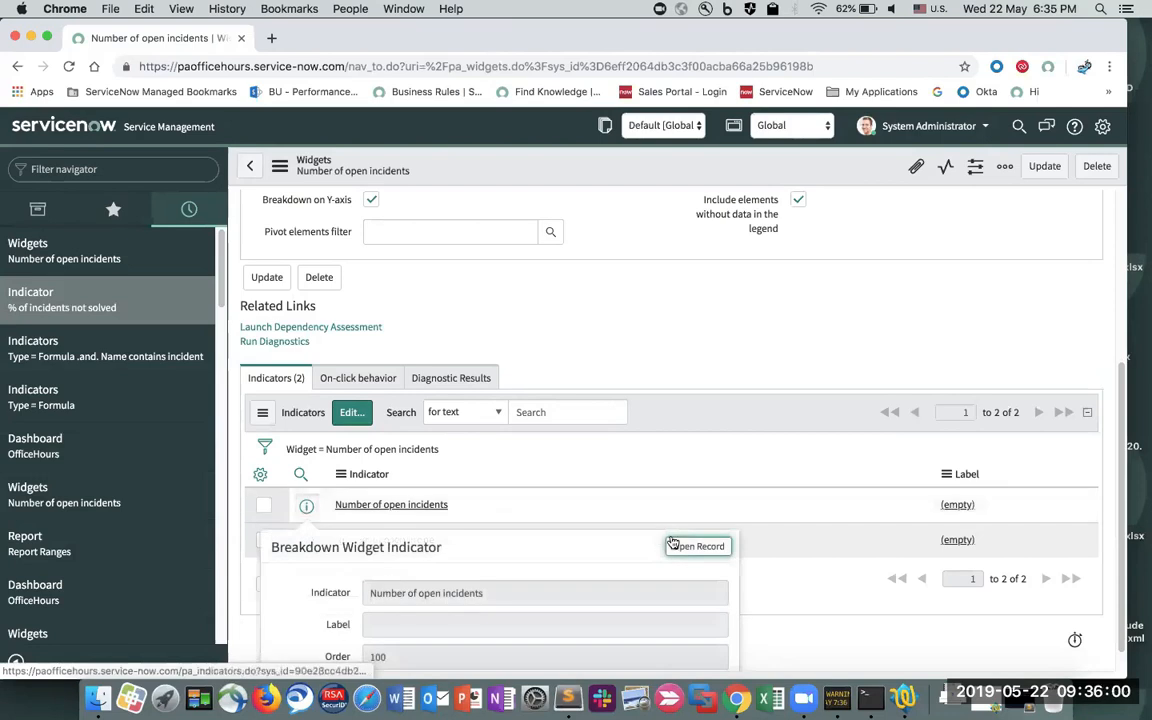
{"action": "left_click", "coordinate": [695, 543]}
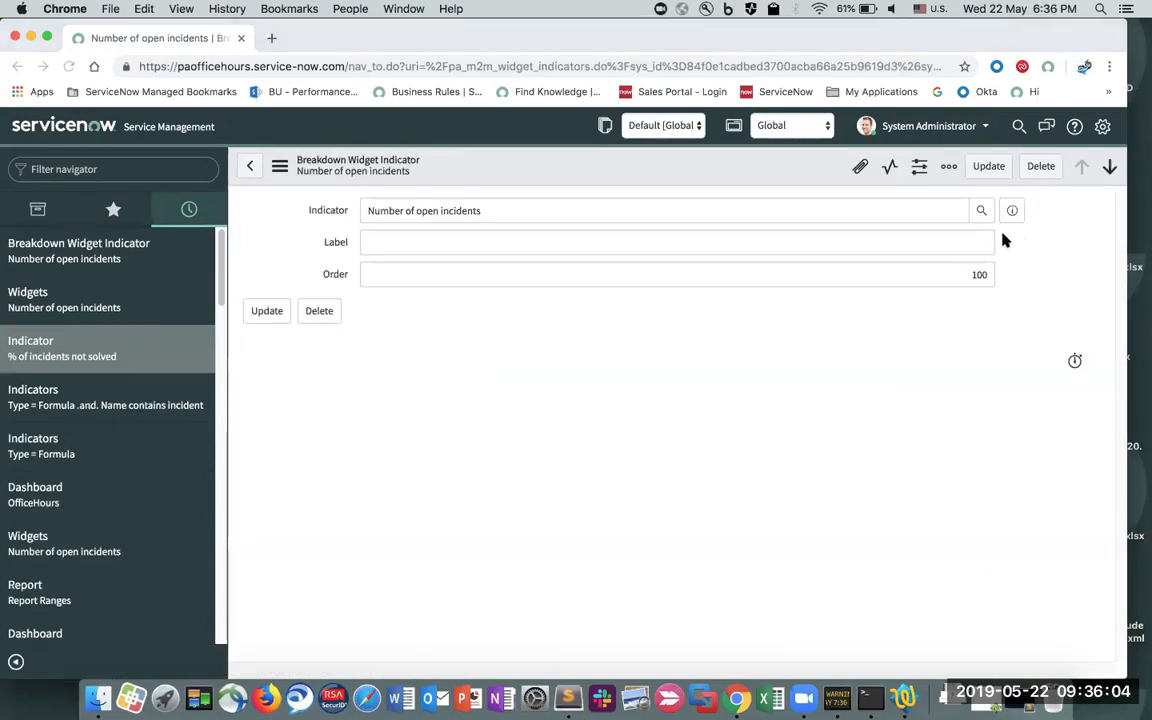
{"action": "right_click", "coordinate": [540, 176]}
{"action": "left_click", "coordinate": [519, 169]}
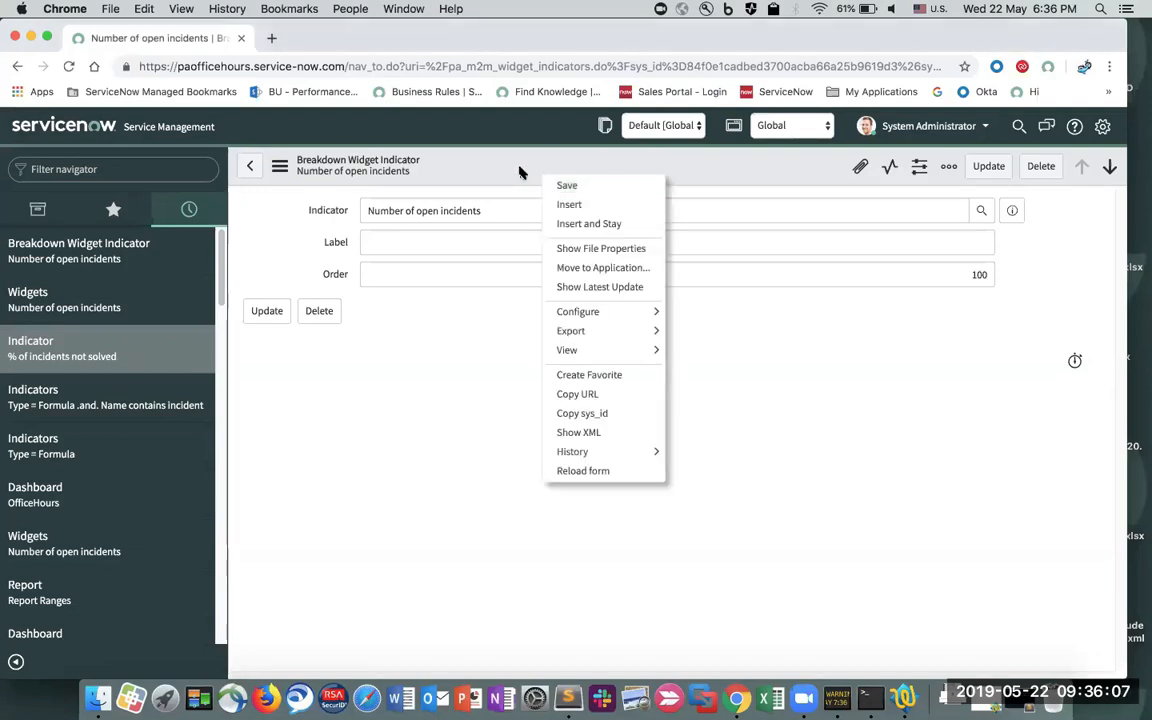
- Set the Number of open incidents widget's time series to 7d running SUM and update it
{"action": "left_click", "coordinate": [21, 69]}
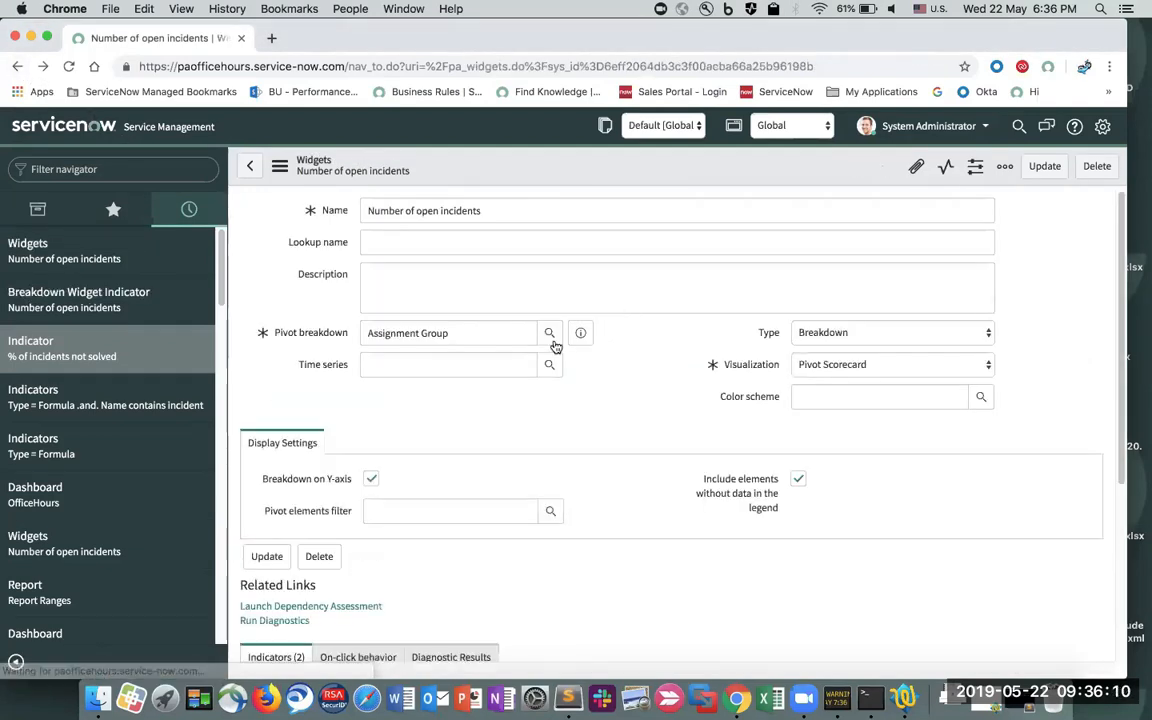
{"action": "left_click", "coordinate": [550, 366]}
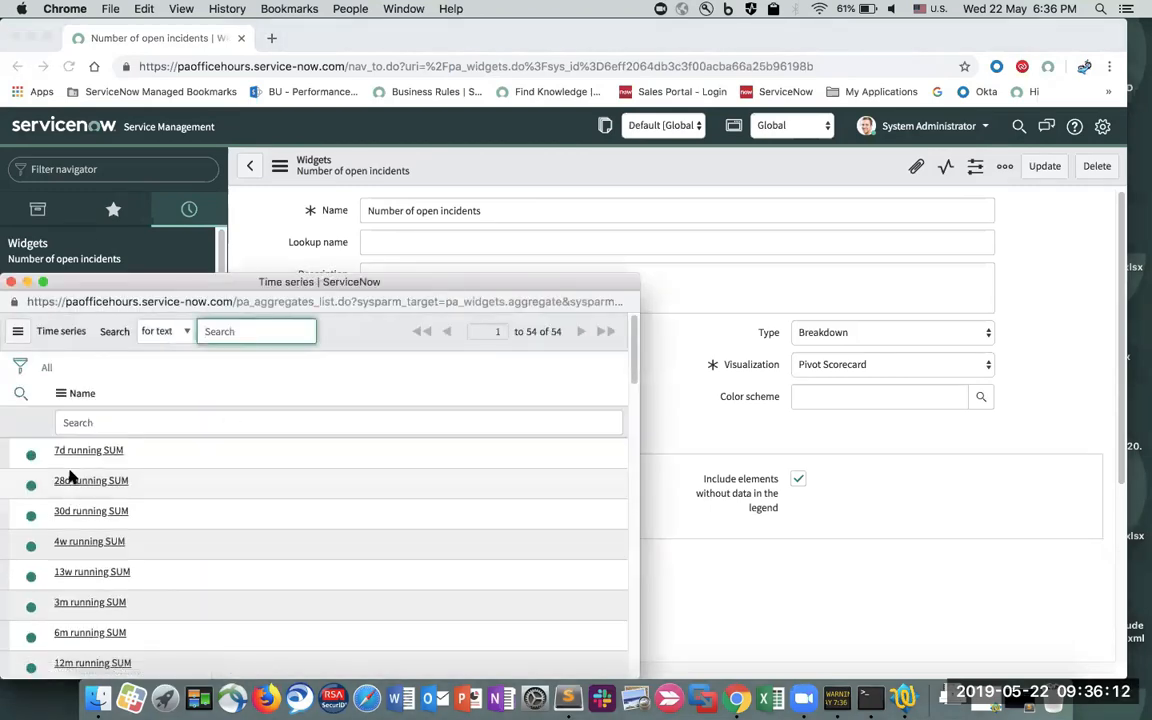
{"action": "left_click", "coordinate": [88, 451]}
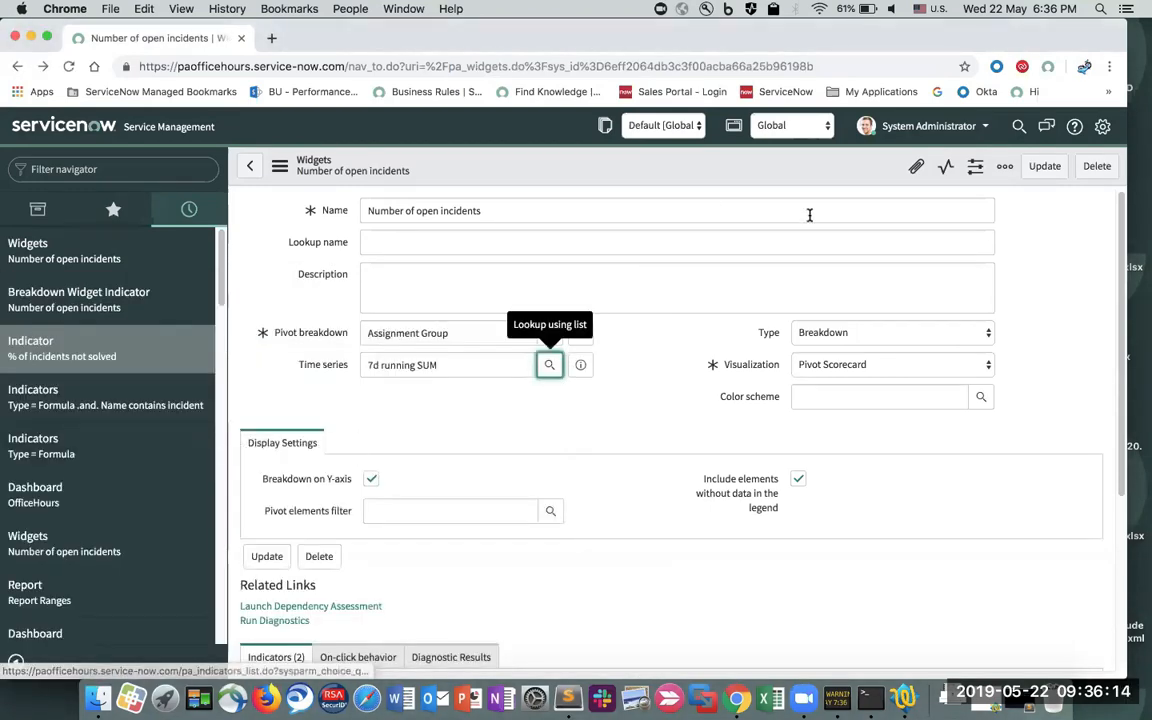
{"action": "left_click", "coordinate": [1042, 168]}
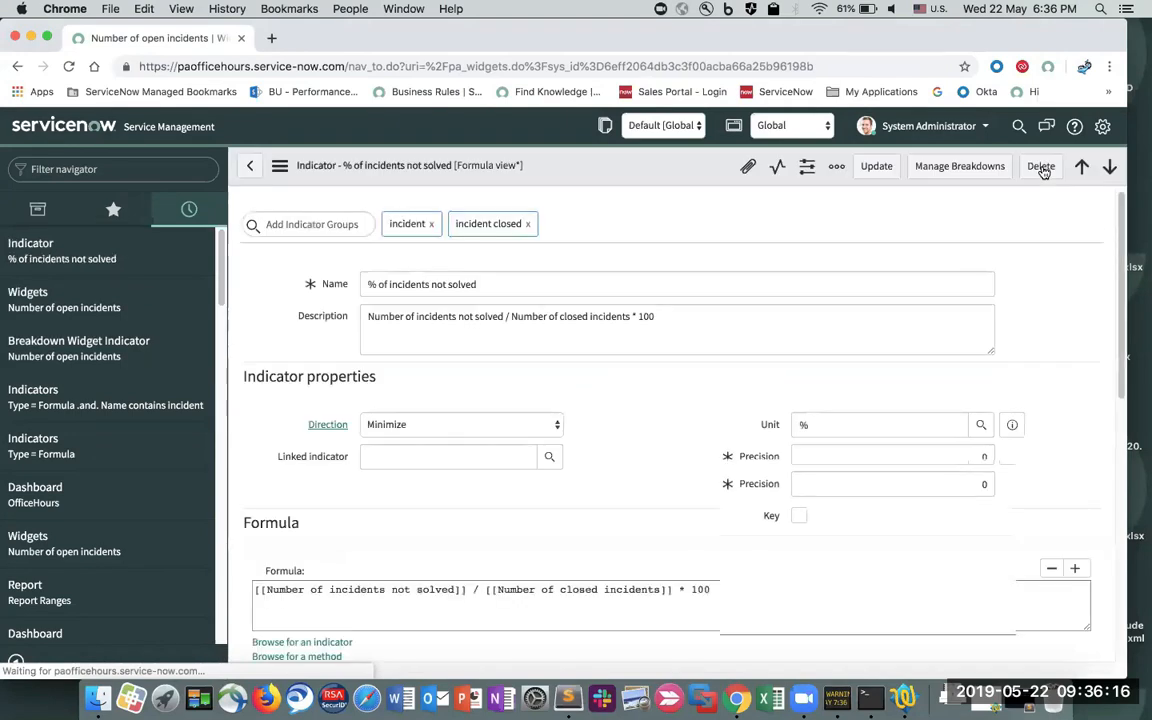
- Show All Applications in the navigator and focus its filter box
{"action": "left_click", "coordinate": [44, 205]}
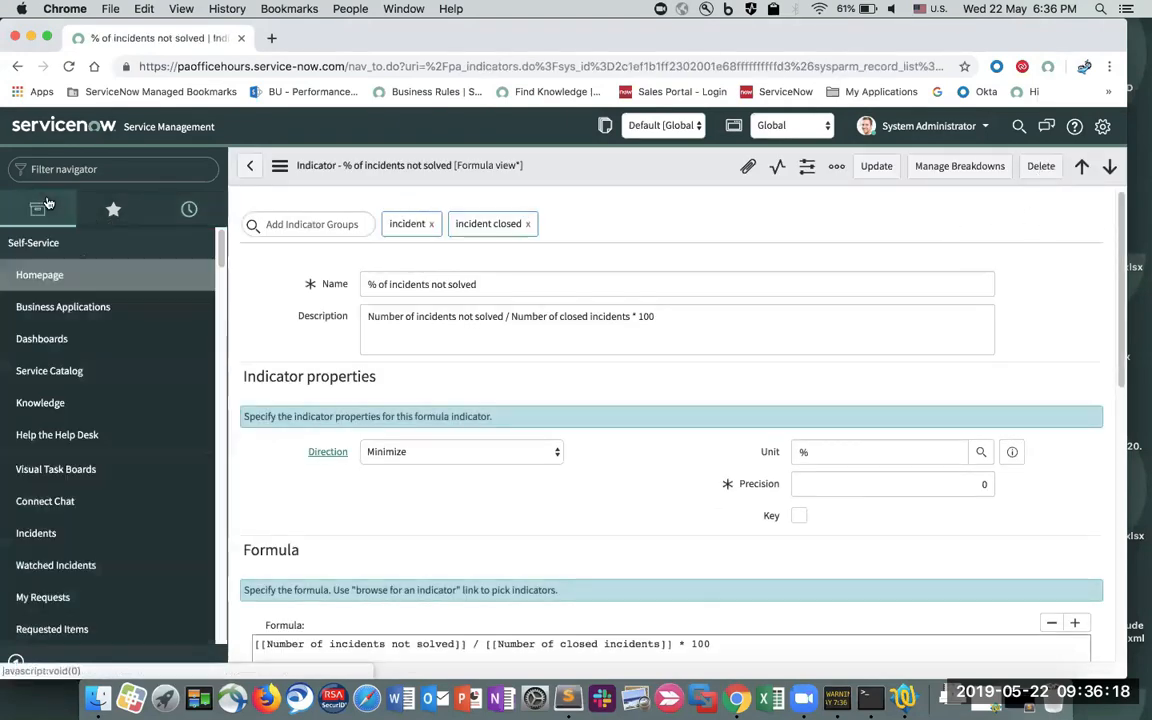
{"action": "left_click", "coordinate": [123, 171]}
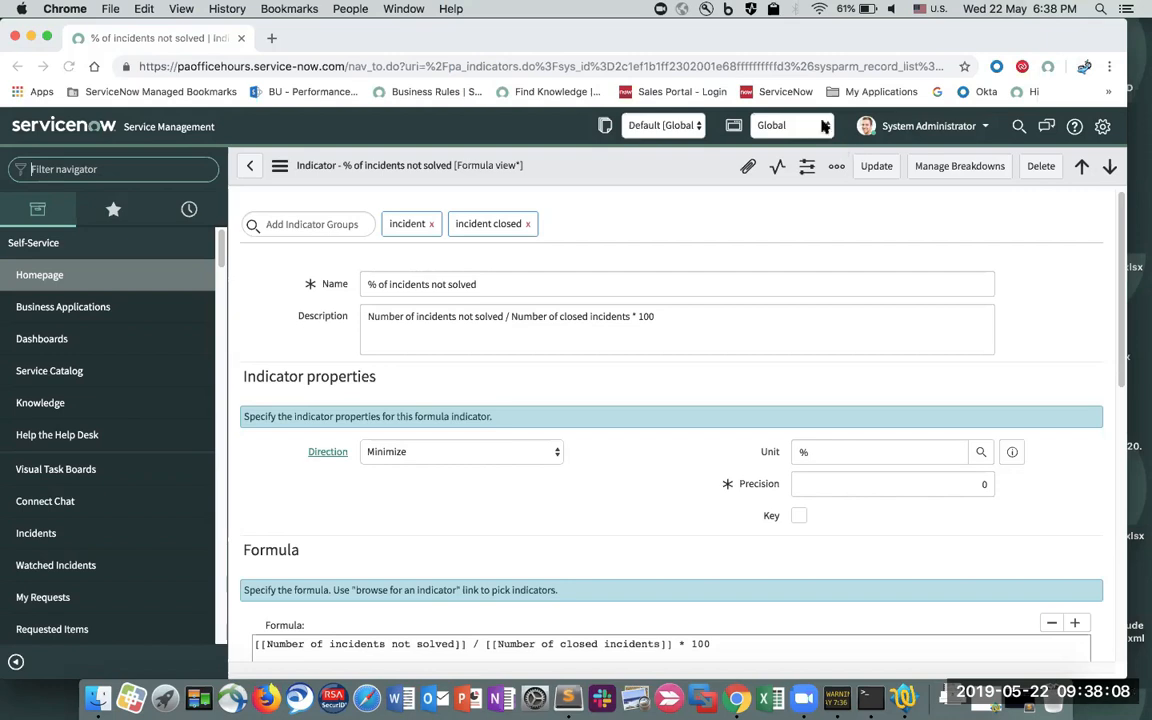
- Copy the indicator's name and try adding it to the Number of open incidents widget, leaving unsaved
{"action": "triple_click", "coordinate": [476, 284]}
{"action": "key", "text": "ctrl+c"}
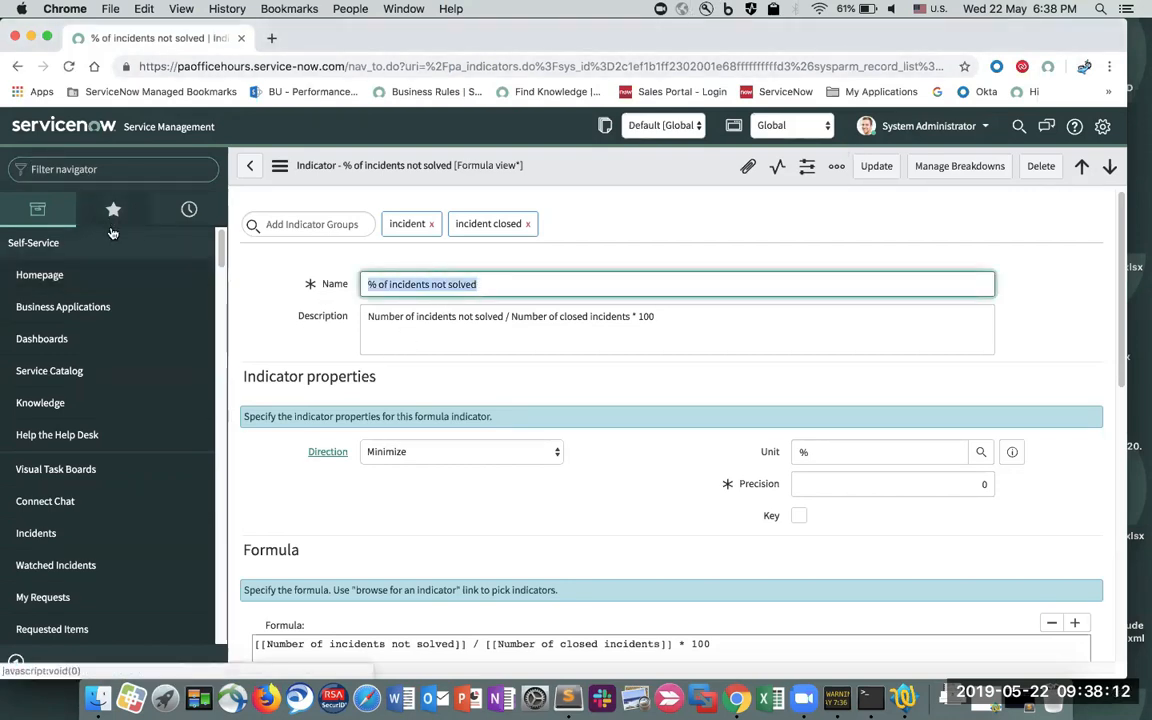
{"action": "left_click", "coordinate": [188, 210]}
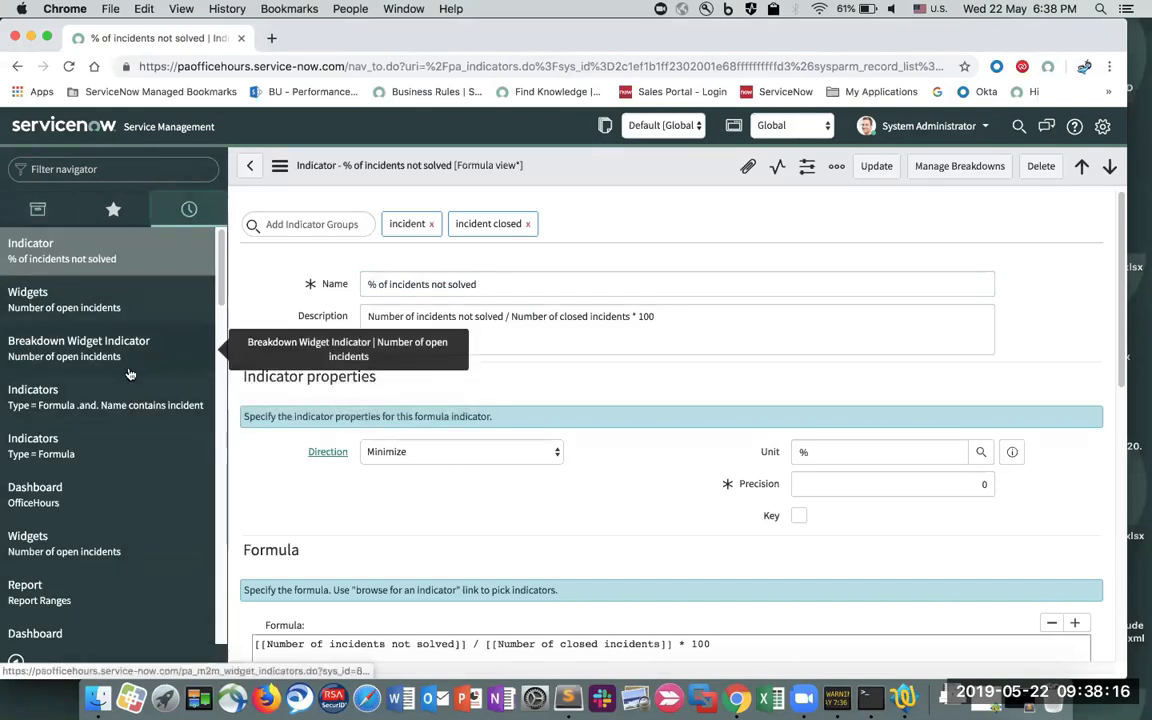
{"action": "left_click", "coordinate": [112, 306]}
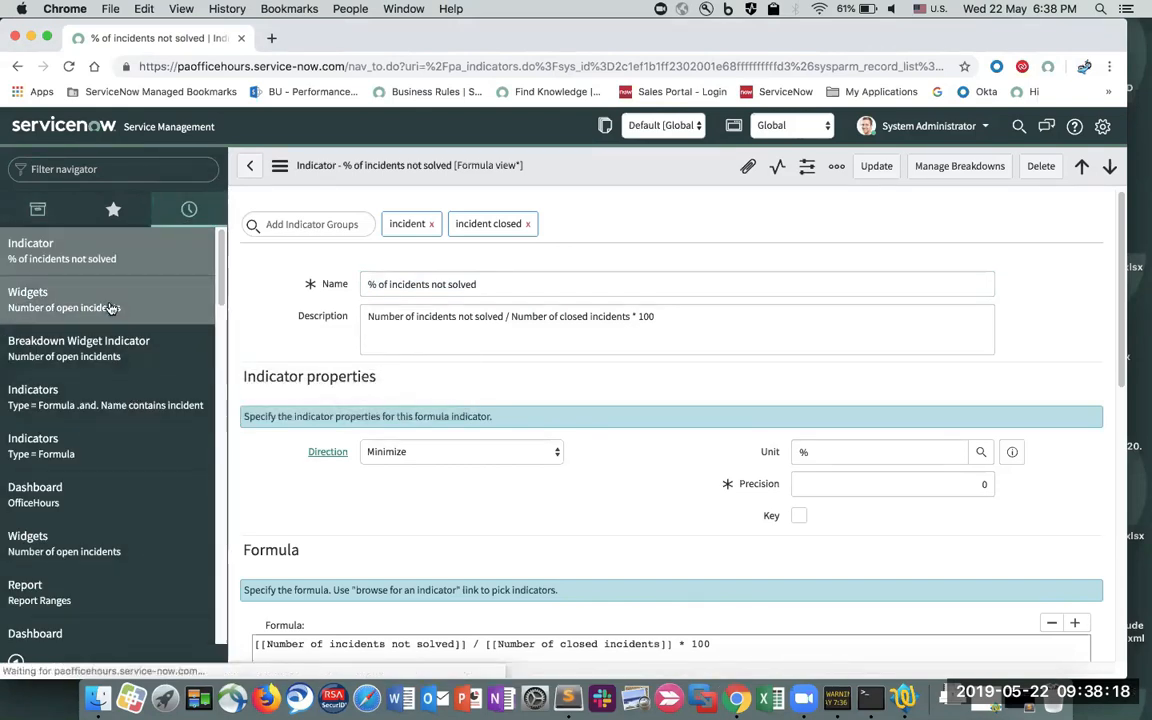
{"action": "scroll", "coordinate": [400, 400], "scroll_direction": "down", "scroll_amount": 5}
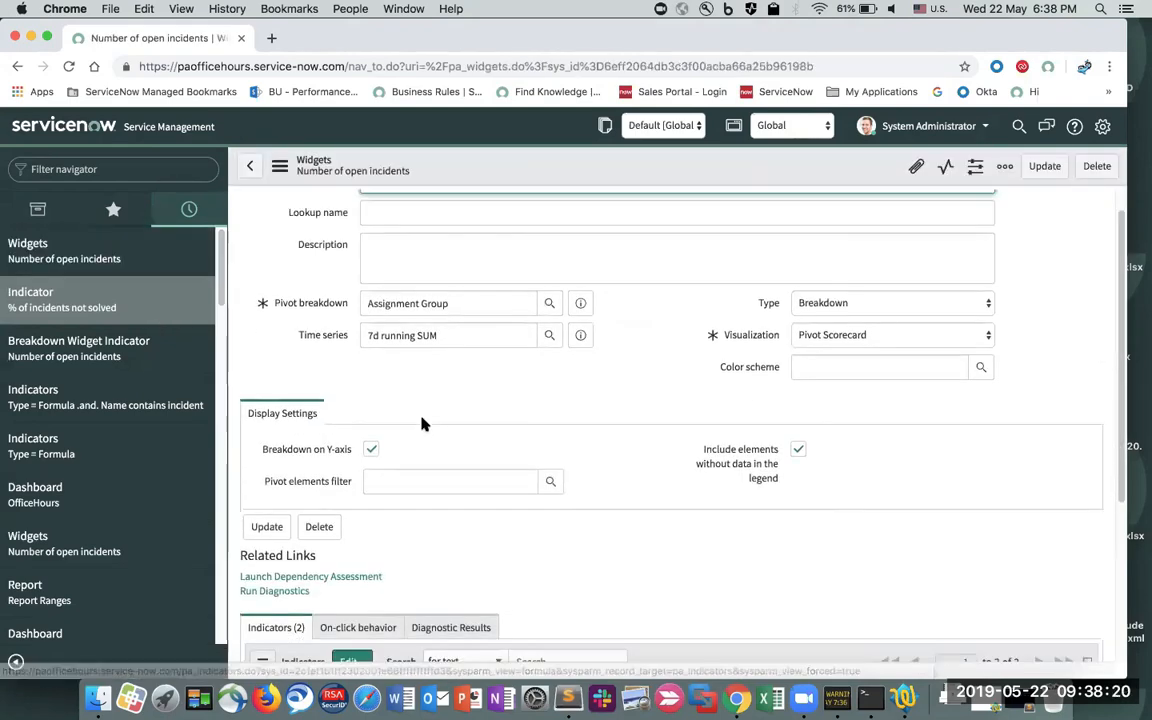
{"action": "left_click", "coordinate": [362, 500]}
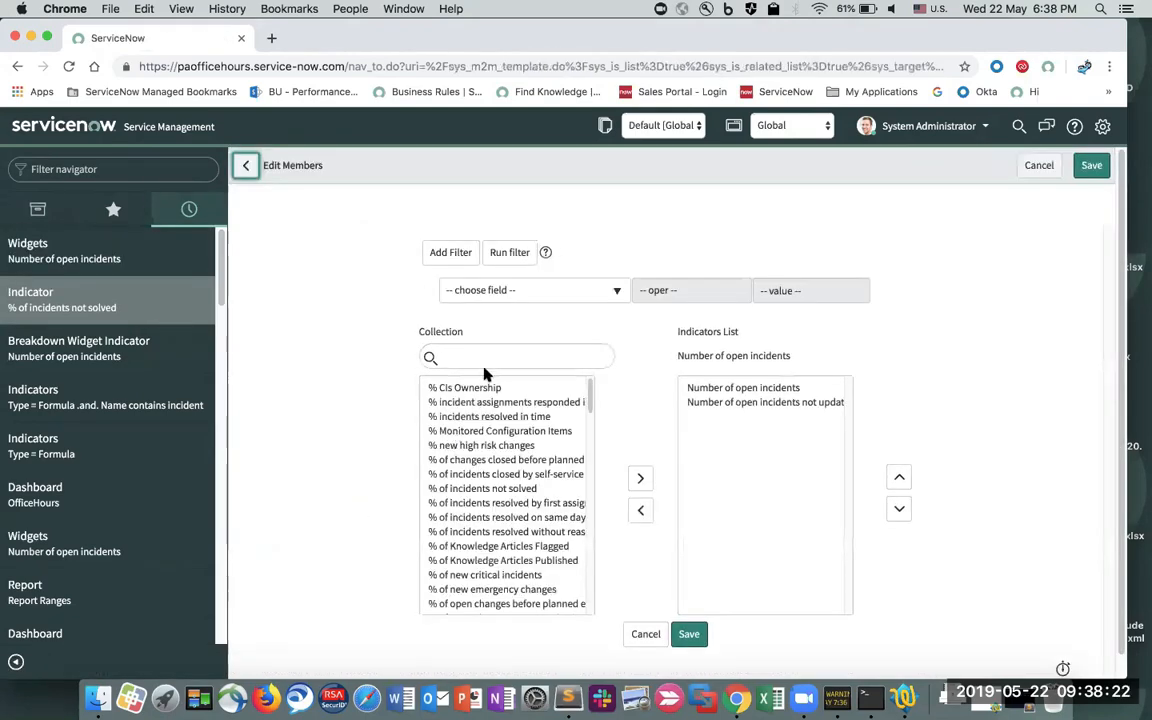
{"action": "left_click", "coordinate": [488, 357]}
{"action": "key", "text": "ctrl+v"}
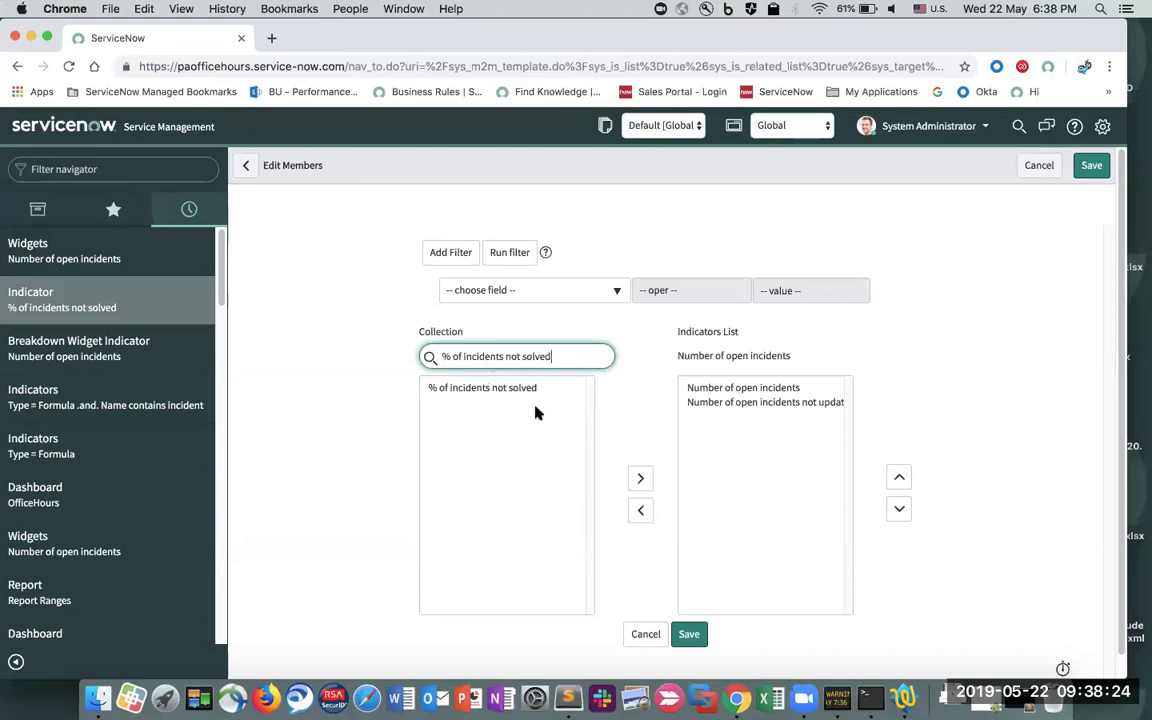
{"action": "double_click", "coordinate": [521, 395]}
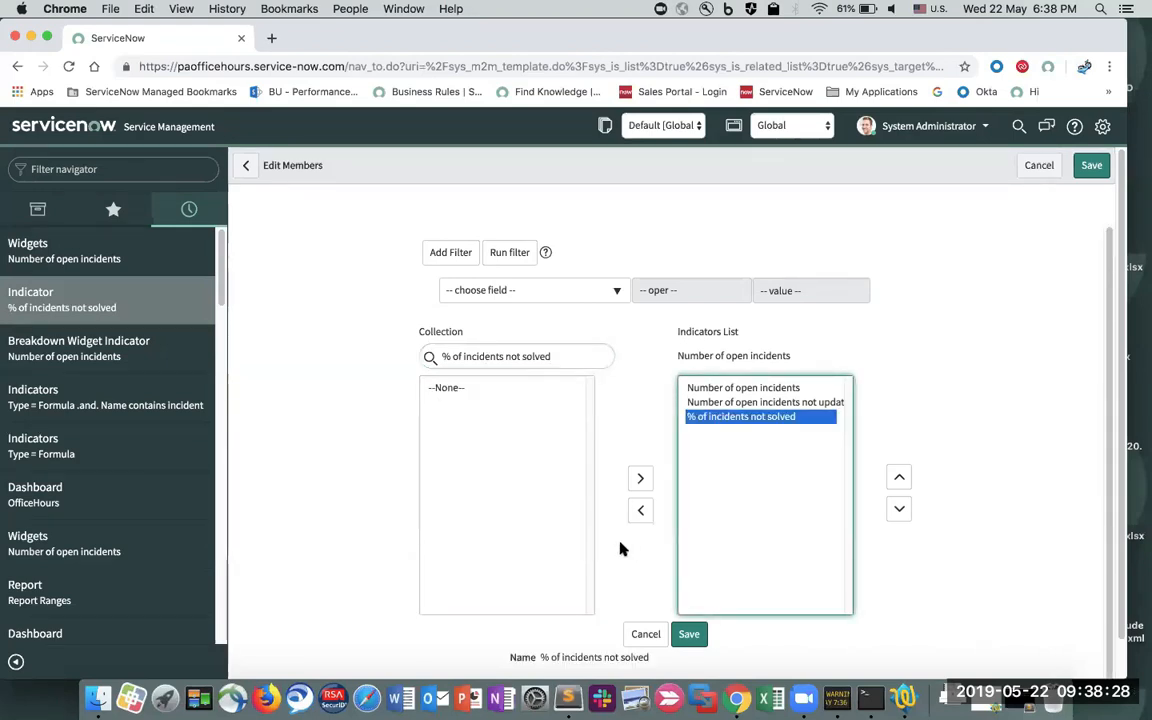
{"action": "left_click", "coordinate": [246, 164]}
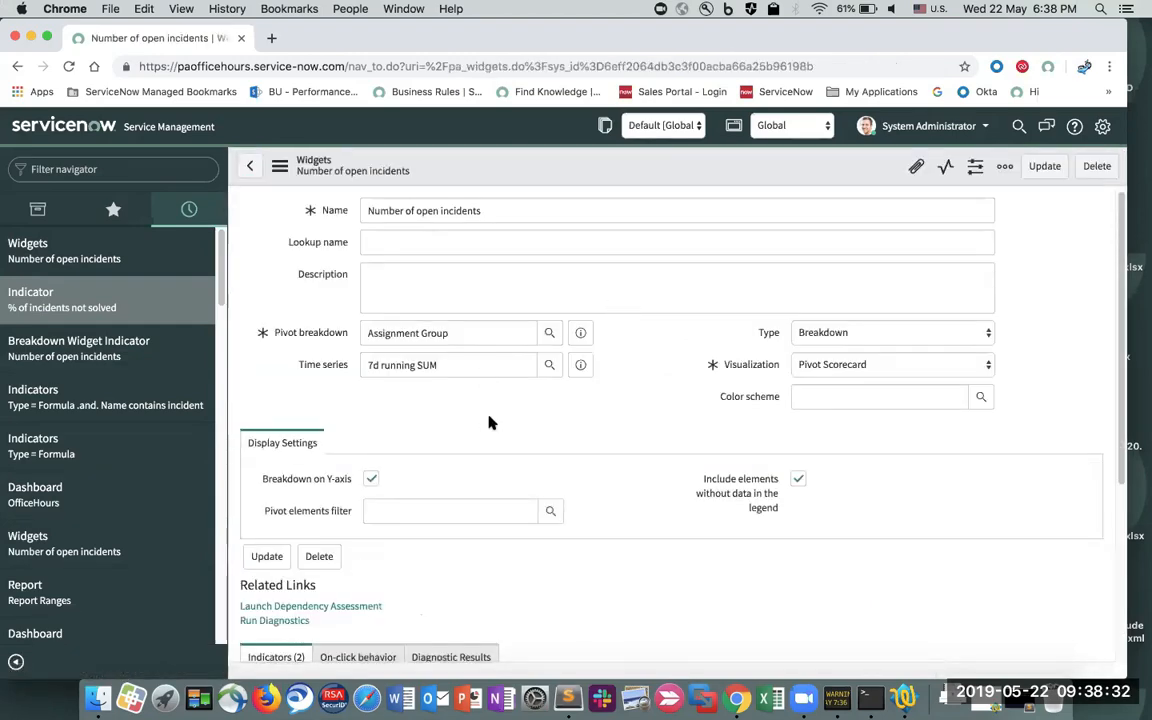
- Add '% of incidents not solved' to the widget's Indicators list and save
{"action": "scroll", "coordinate": [571, 414], "scroll_direction": "down", "scroll_amount": 2}
{"action": "scroll", "coordinate": [571, 414], "scroll_direction": "down", "scroll_amount": 5}
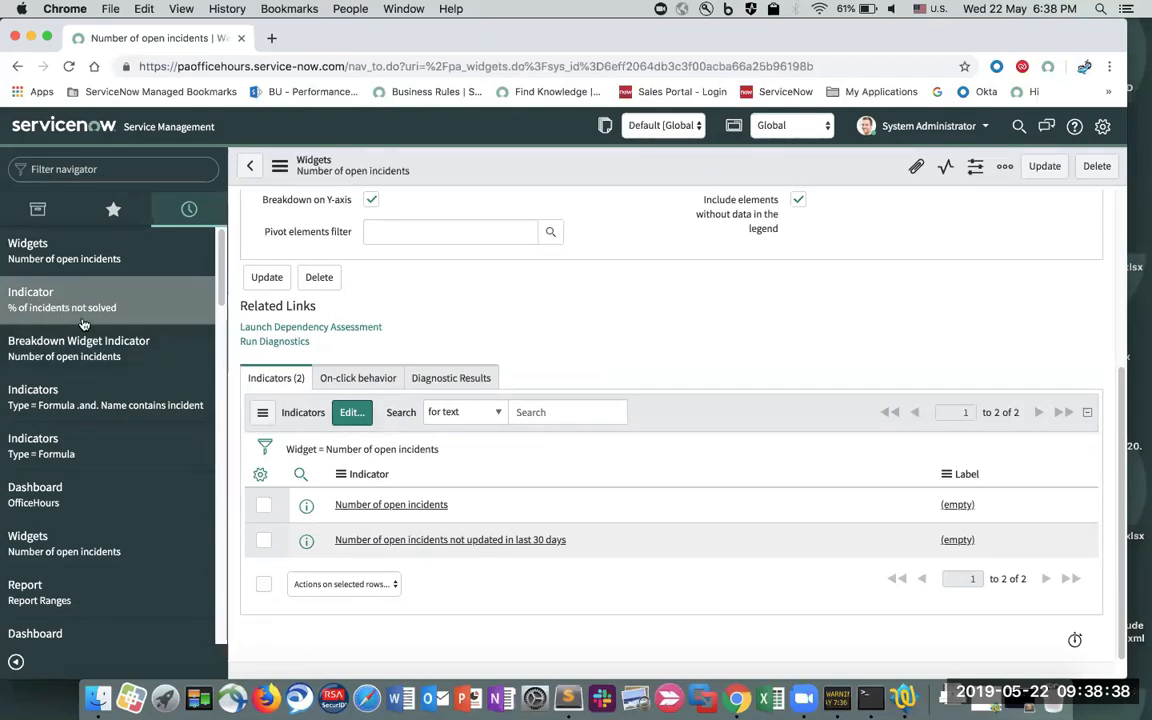
{"action": "left_click", "coordinate": [351, 412]}
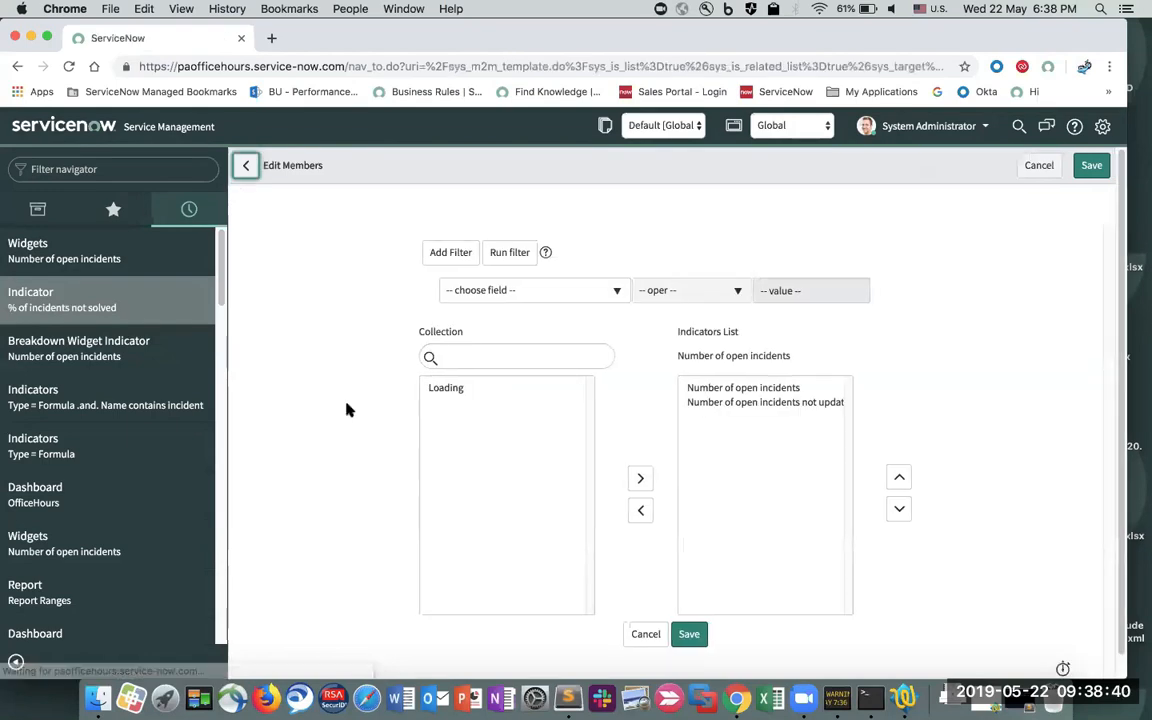
{"action": "left_click", "coordinate": [483, 358]}
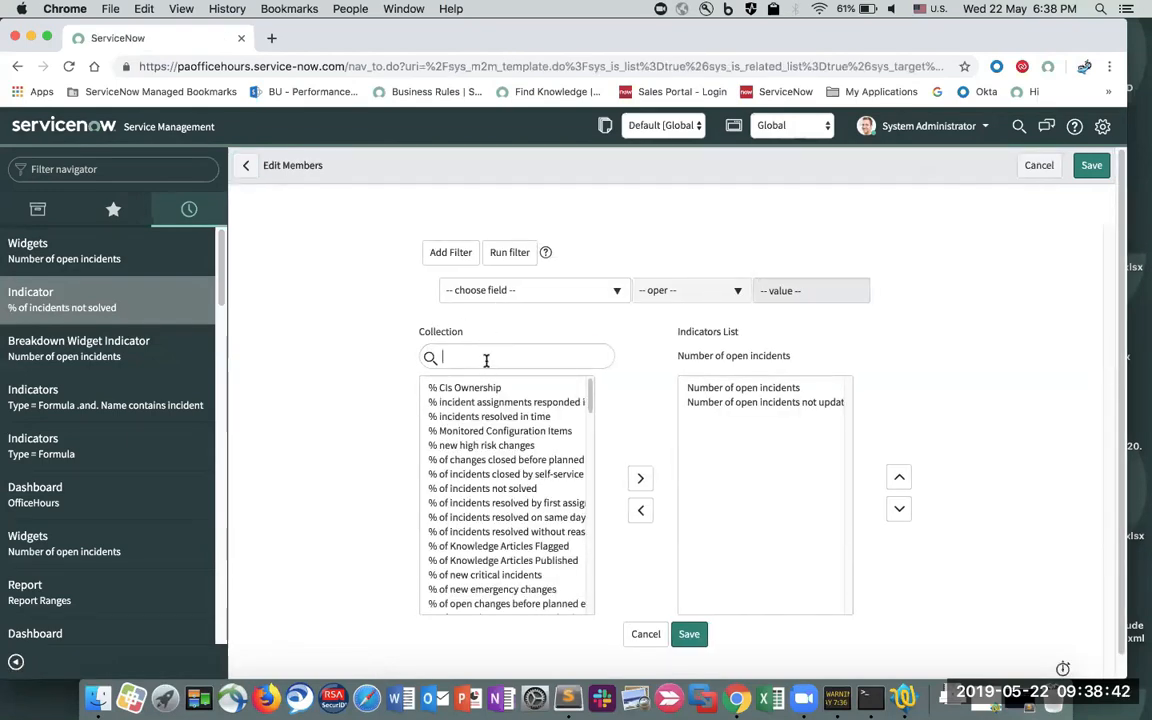
{"action": "key", "text": "super+v"}
{"action": "double_click", "coordinate": [503, 389]}
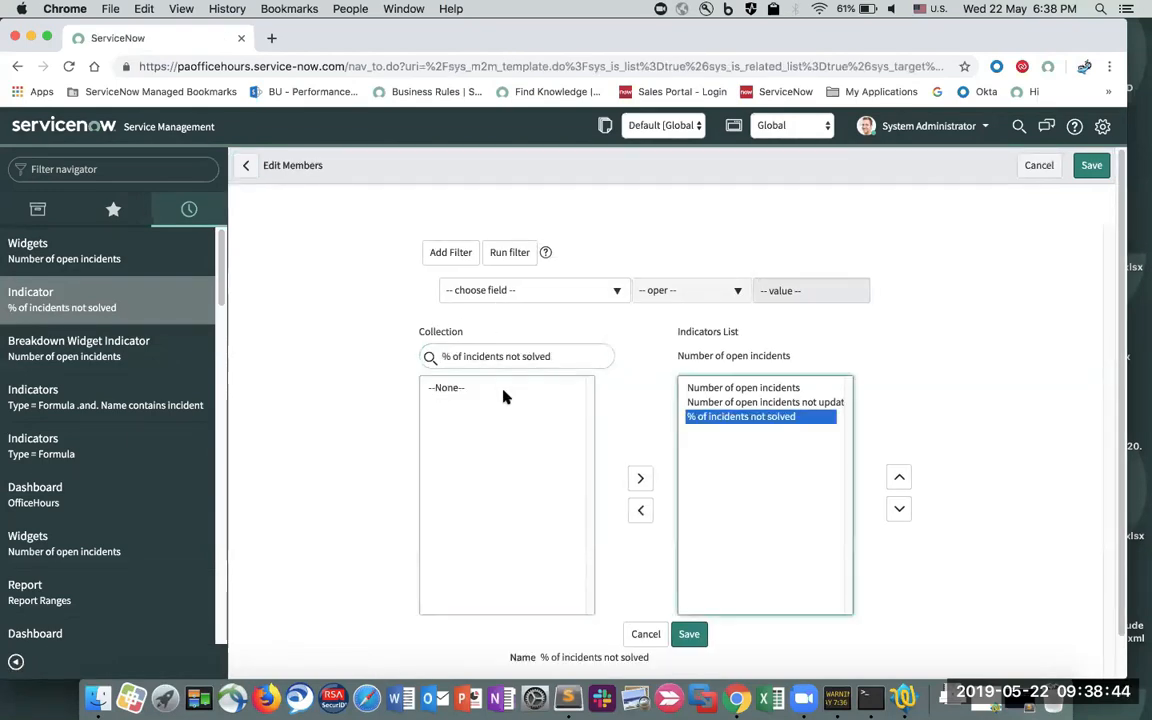
{"action": "left_click", "coordinate": [688, 637]}
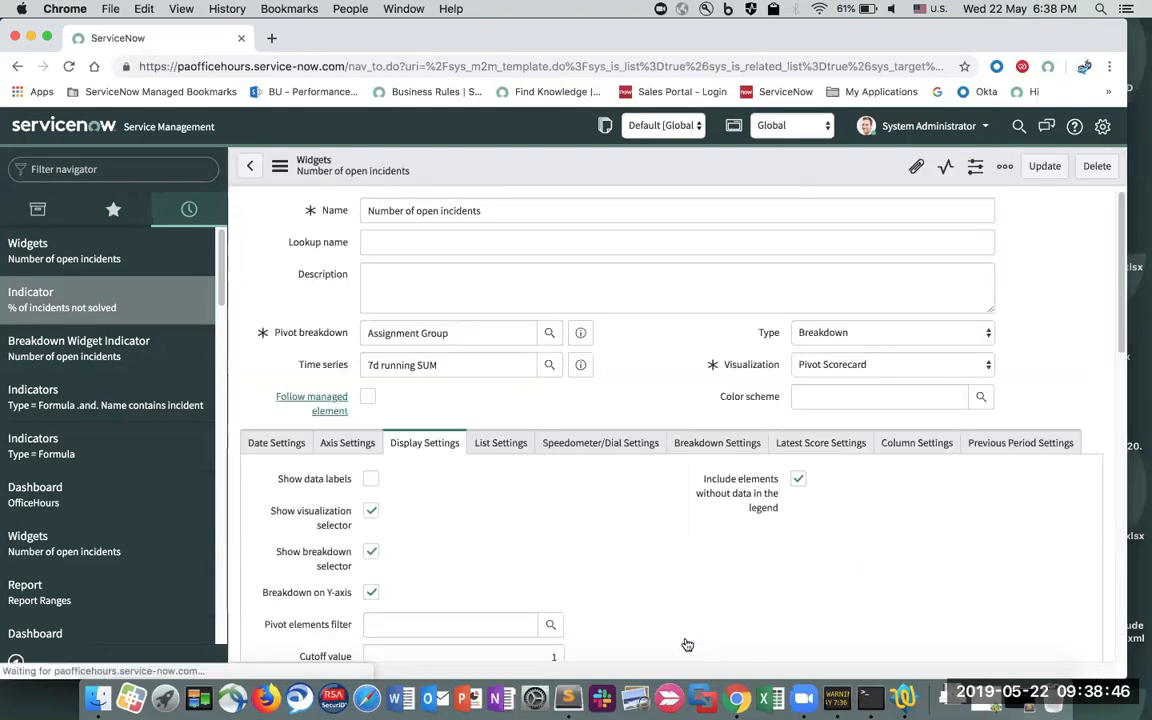